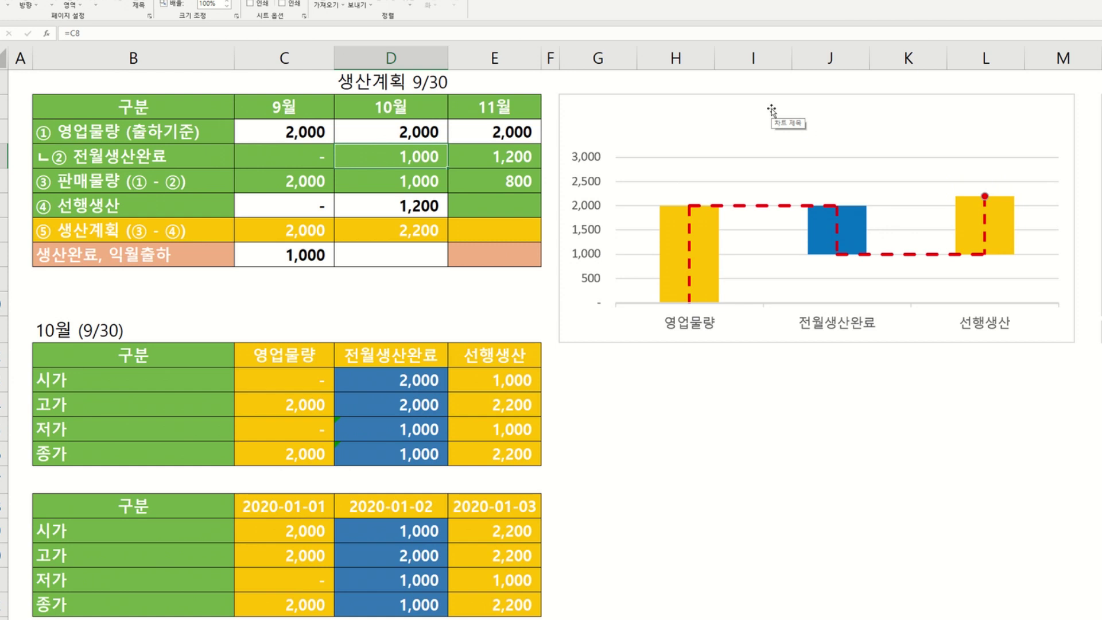
Set the September 생산완료, 익월출하 quantity to 1500 in the production plan table.
left_click(301, 253)
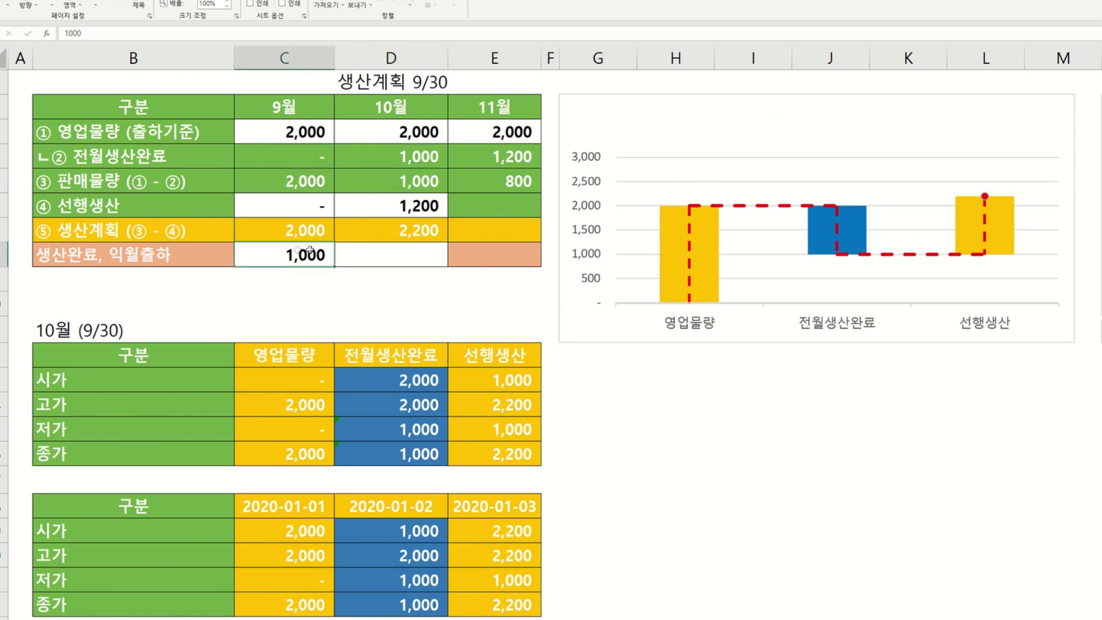
type("1500")
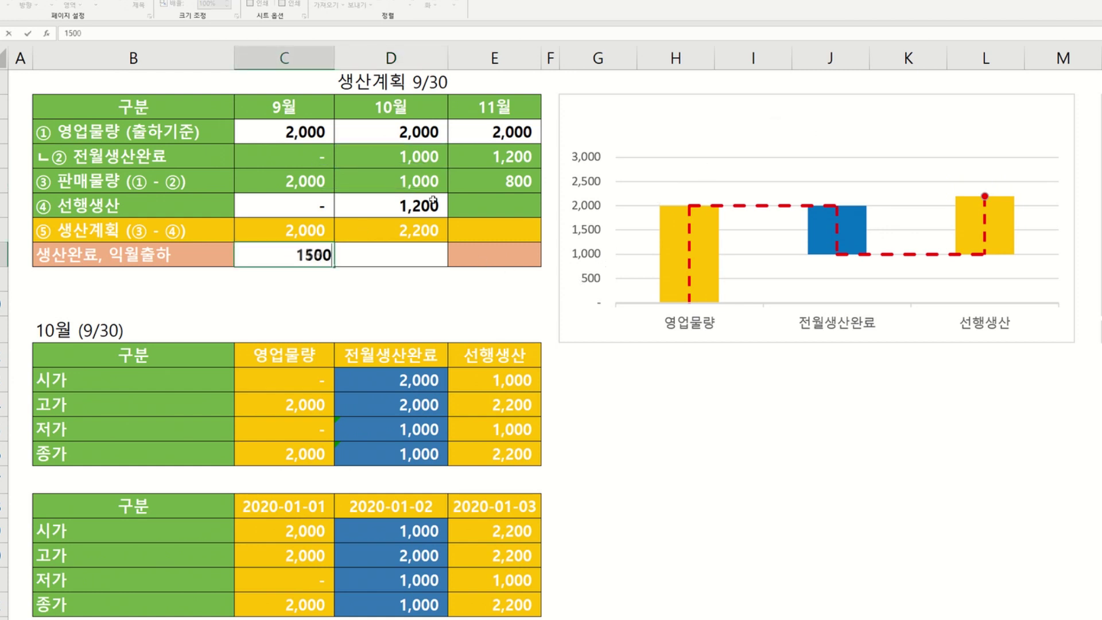
key("Return")
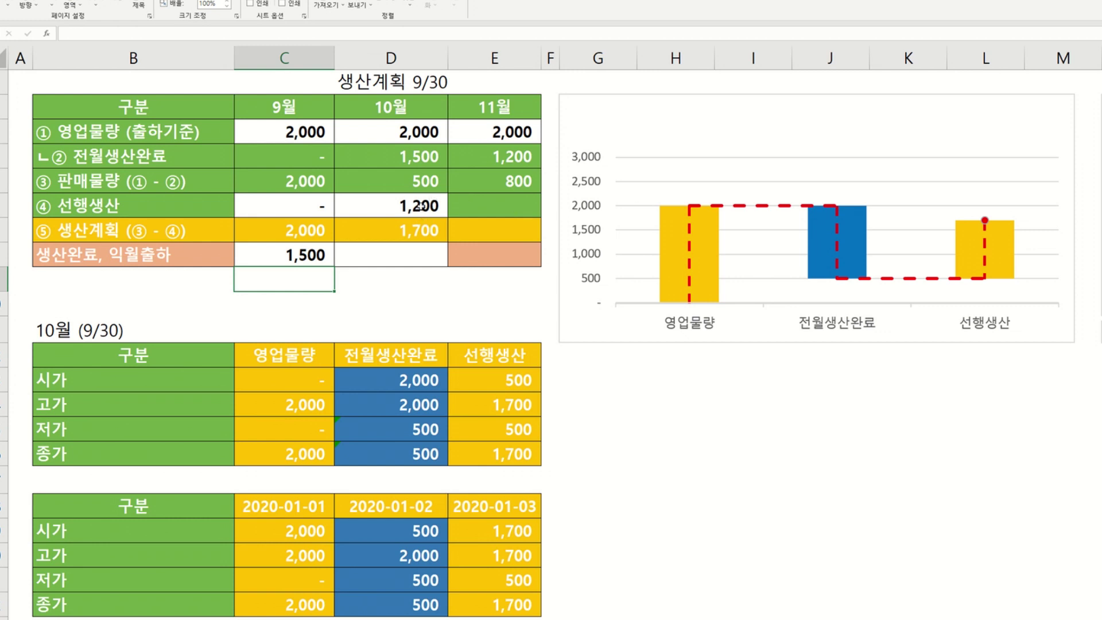
Enter 200 as the October 선행생산 quantity and replace it with 2000.
left_click(421, 206)
type("200")
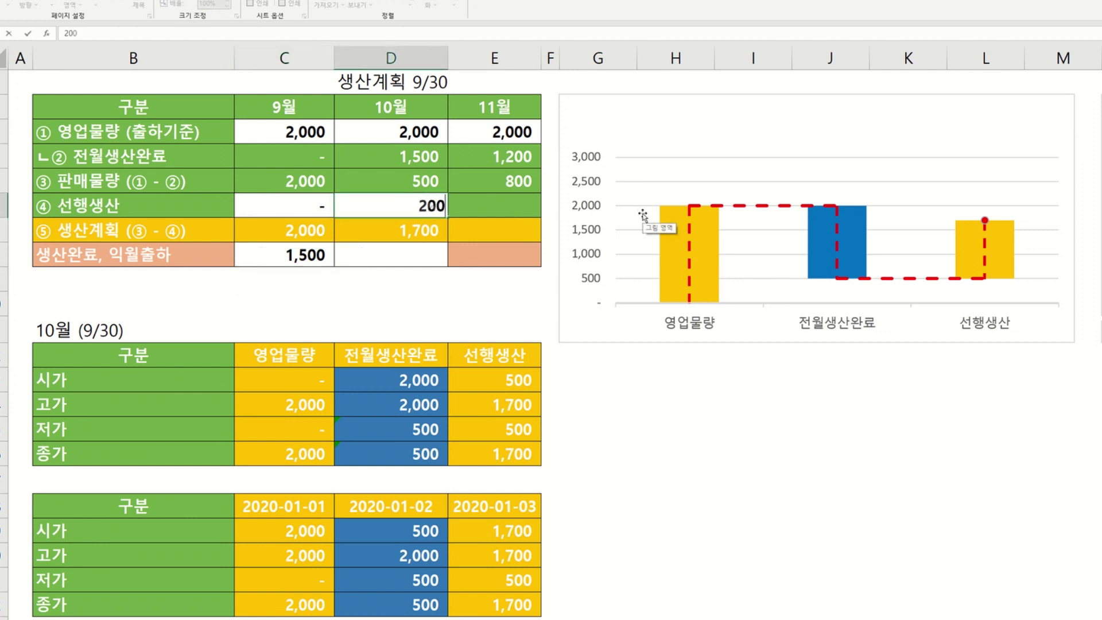
key("ctrl+Return")
type("2000")
key("Return")
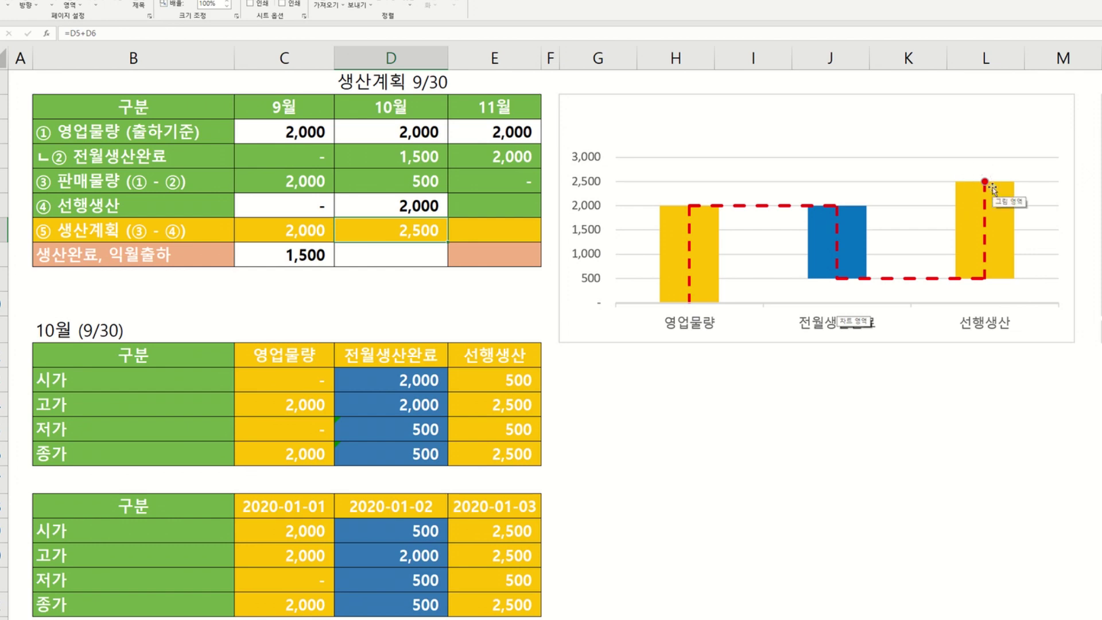
left_click(696, 396)
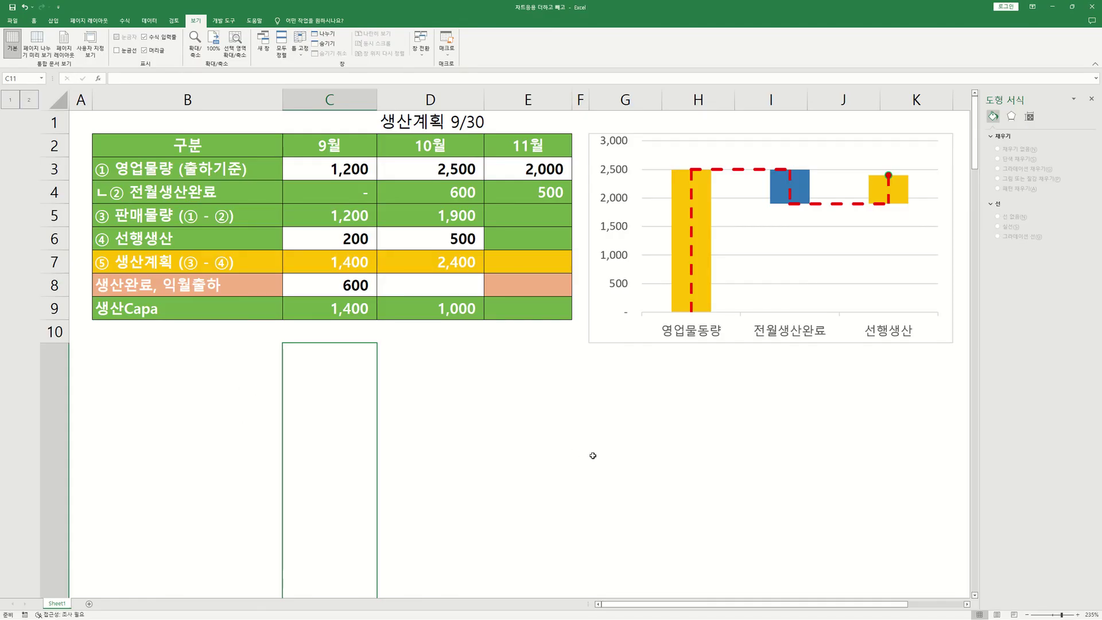
Review the September column of the production plan, from 영업물량 through 선행생산 to 생산완료, 익월출하.
left_click(593, 455)
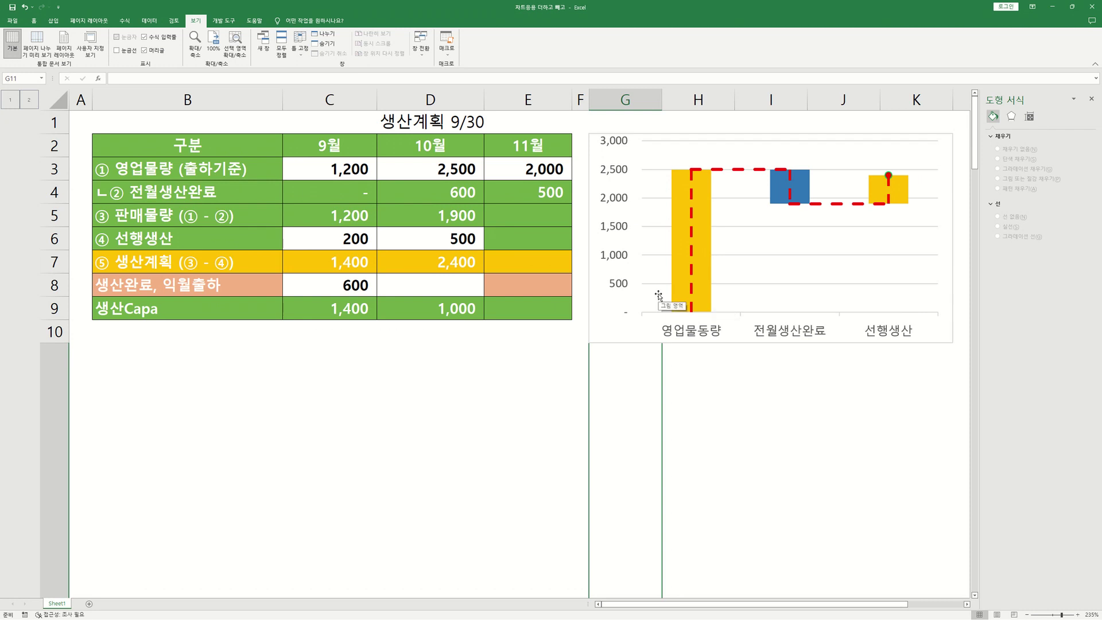
left_click(315, 183)
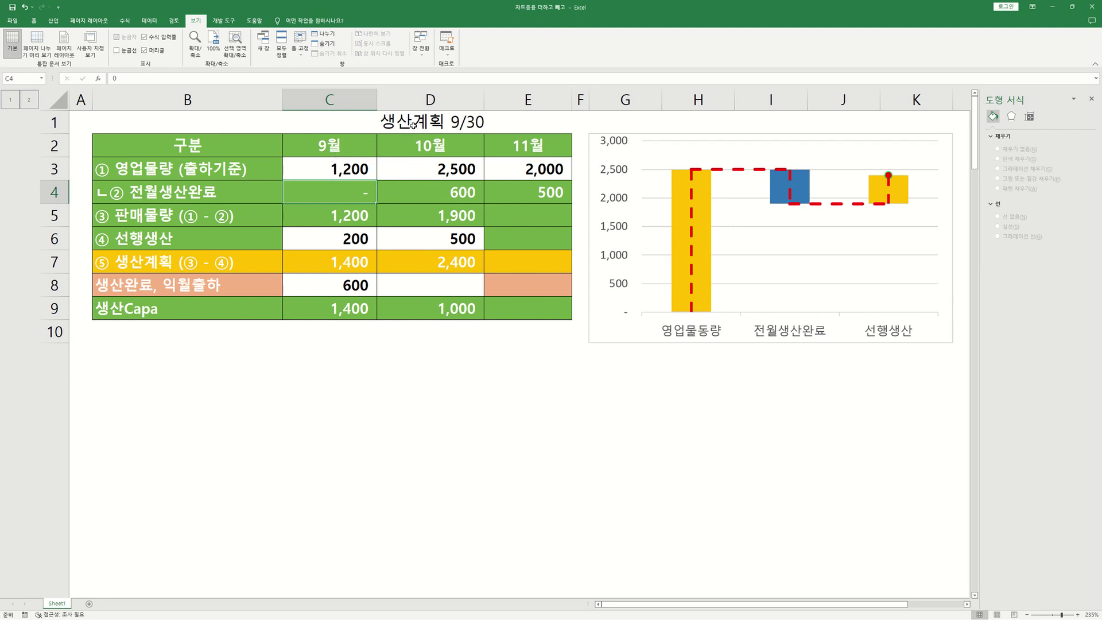
left_click(347, 229)
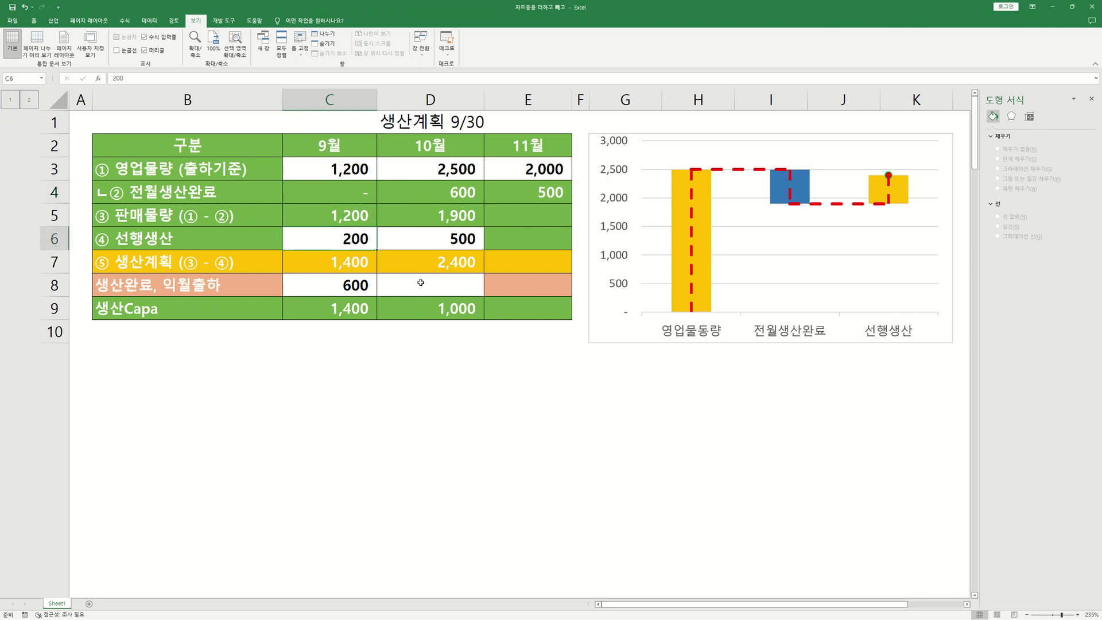
key("Down")
key("Down")
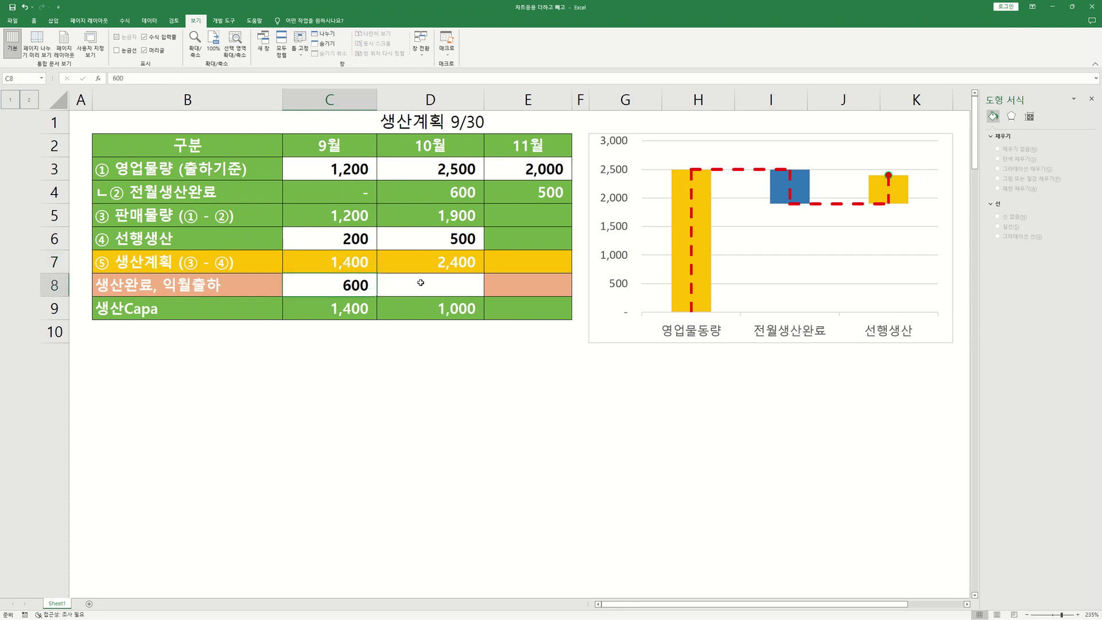
key("Up")
key("Up")
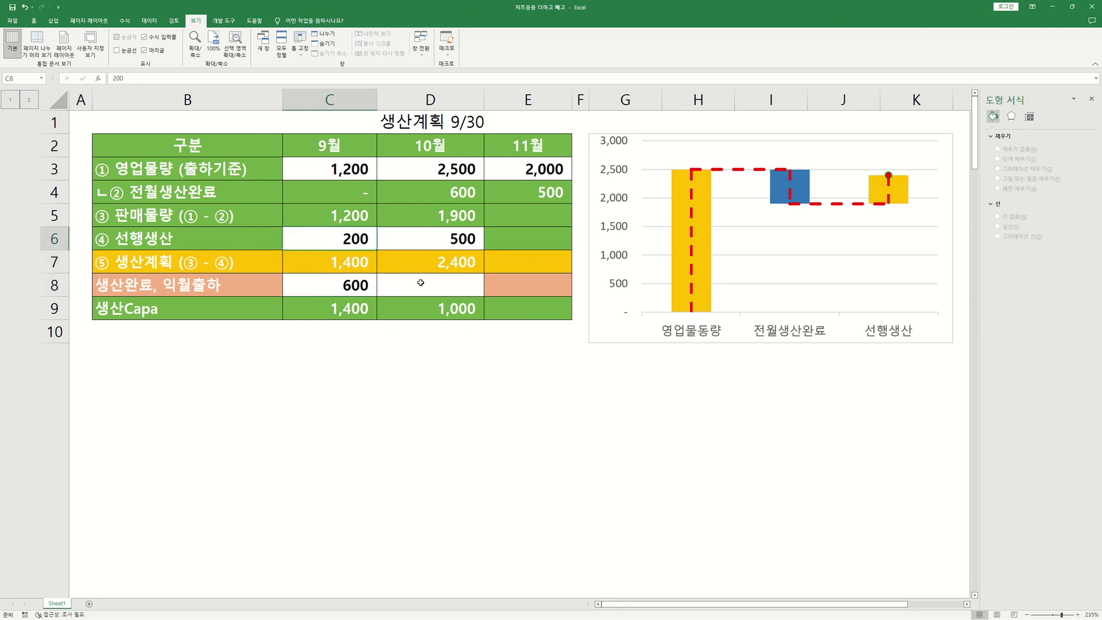
key("Up")
key("Up")
key("Up")
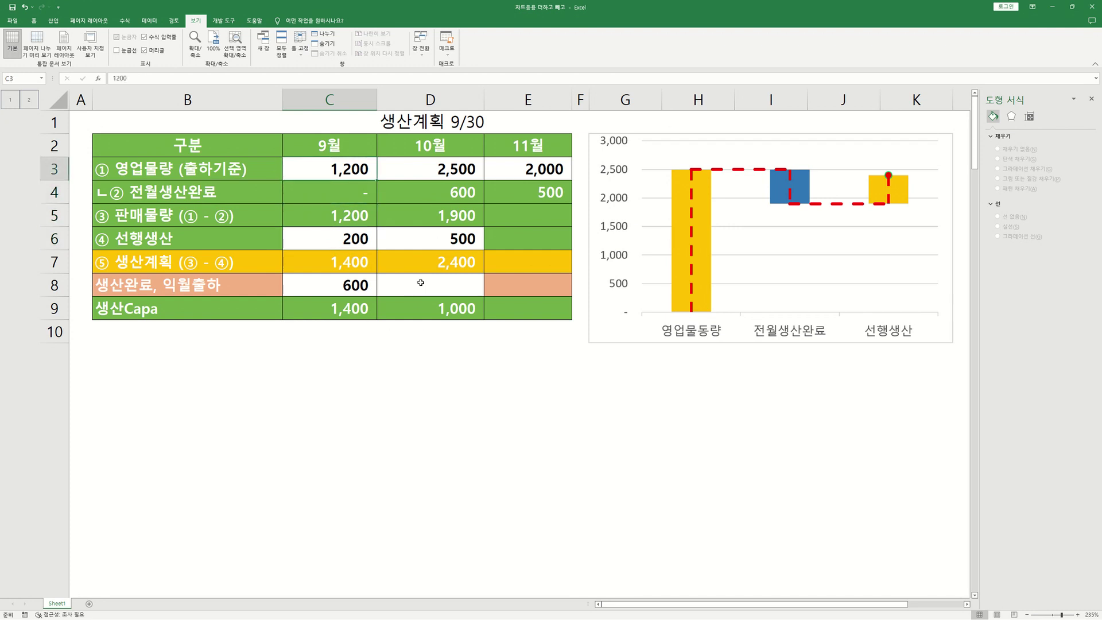
key("Down")
key("Up")
key("Up")
Review the October column from the plan title down to the ⑤ 생산계획 formula.
key("Right")
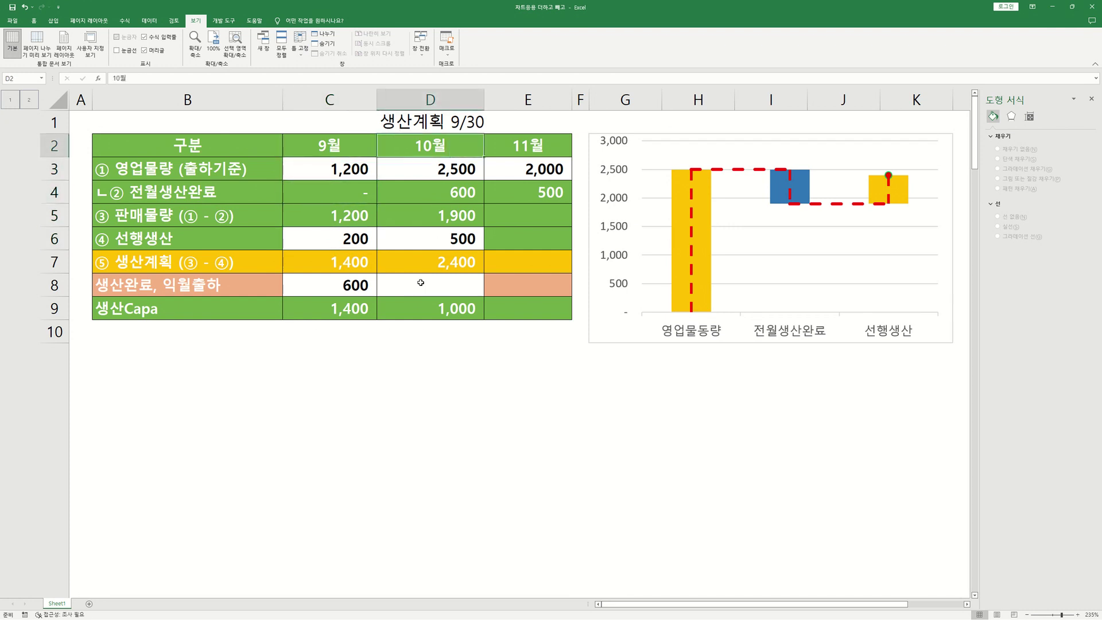
key("Up")
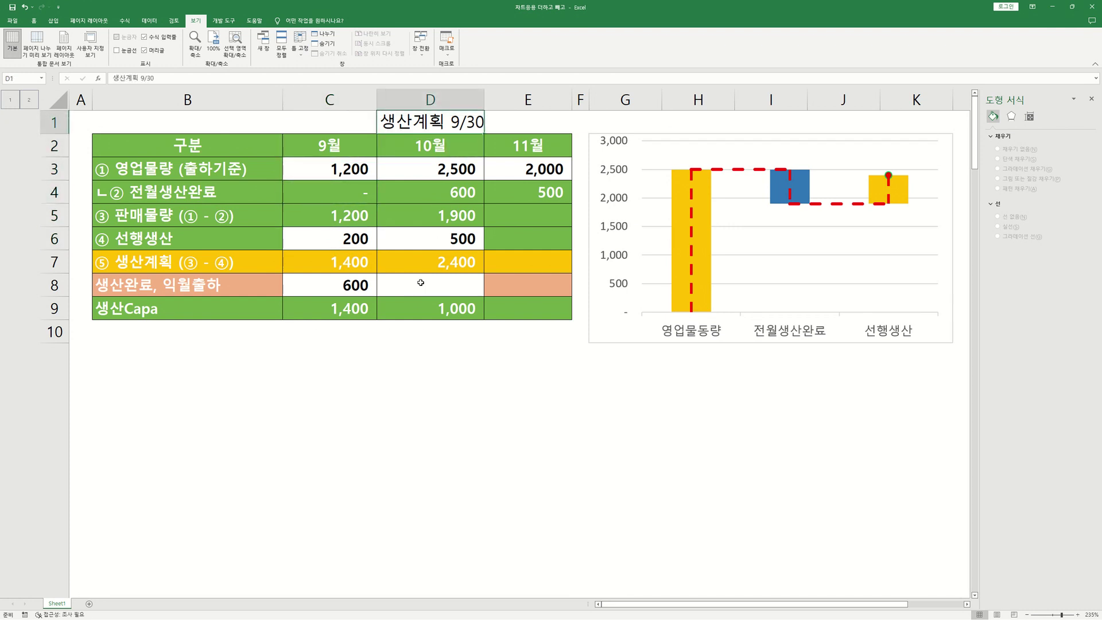
key("Down")
key("Down")
key("Down")
key("Down")
key("Down")
key("Down")
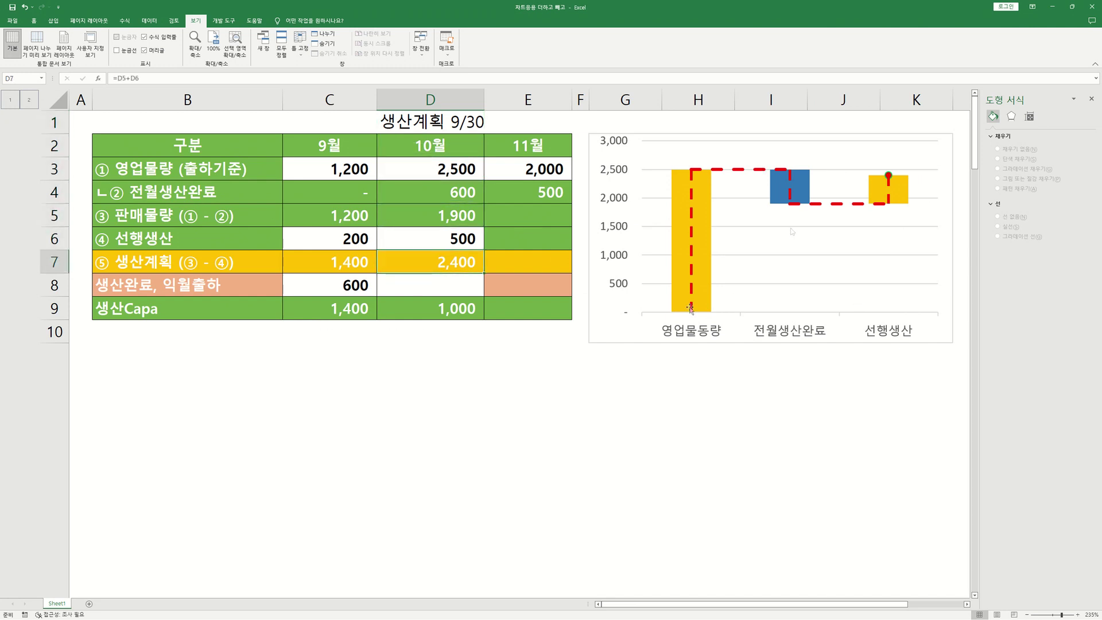
Examine how October's 영업물량, 전월생산완료, 판매물량, 선행생산 and 생산계획 cells relate to November's cells and the chart bars.
left_click(196, 169)
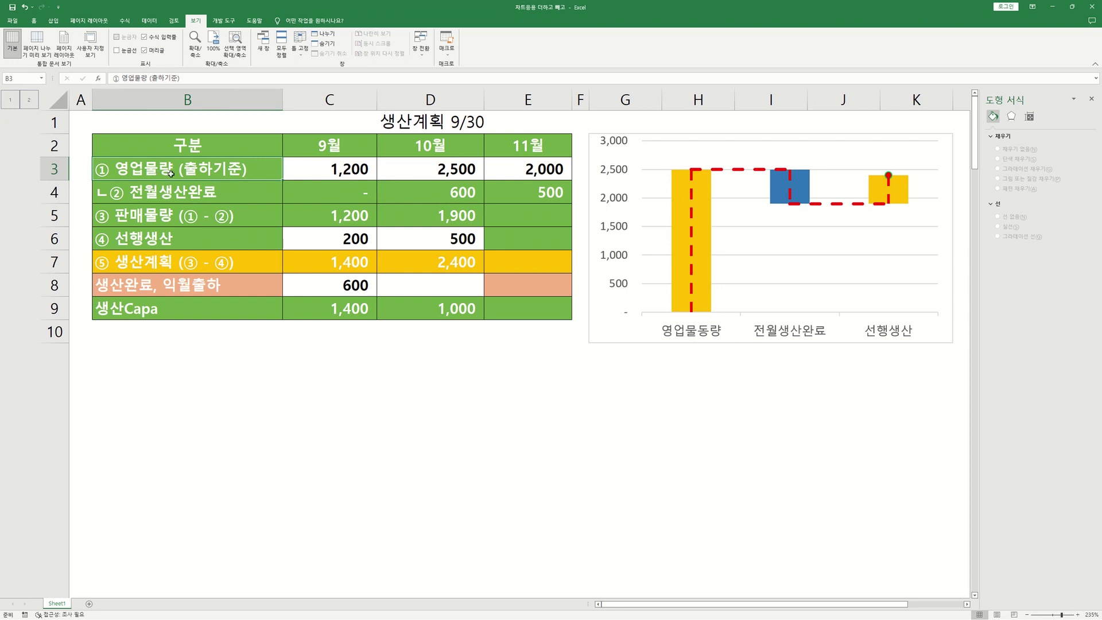
left_click(465, 179)
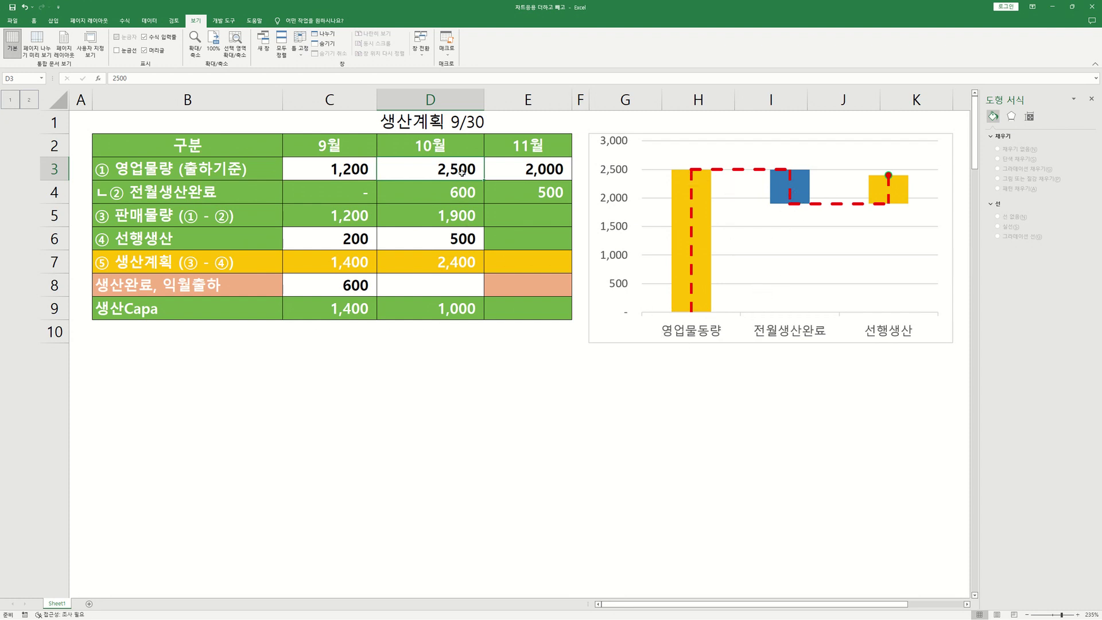
left_click(455, 194)
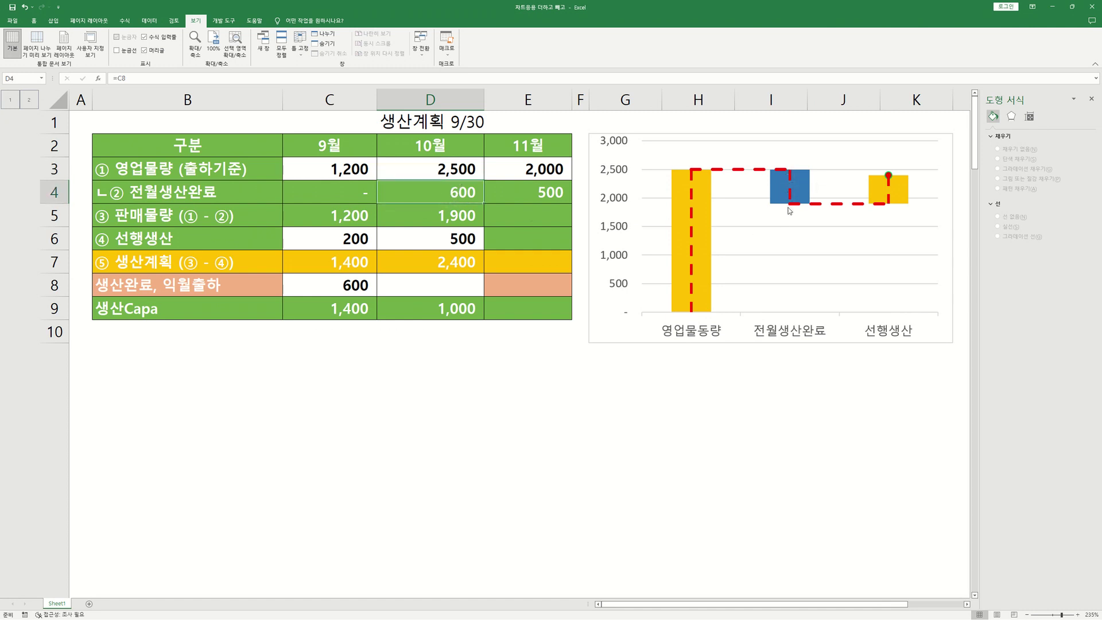
mouse_move(790, 211)
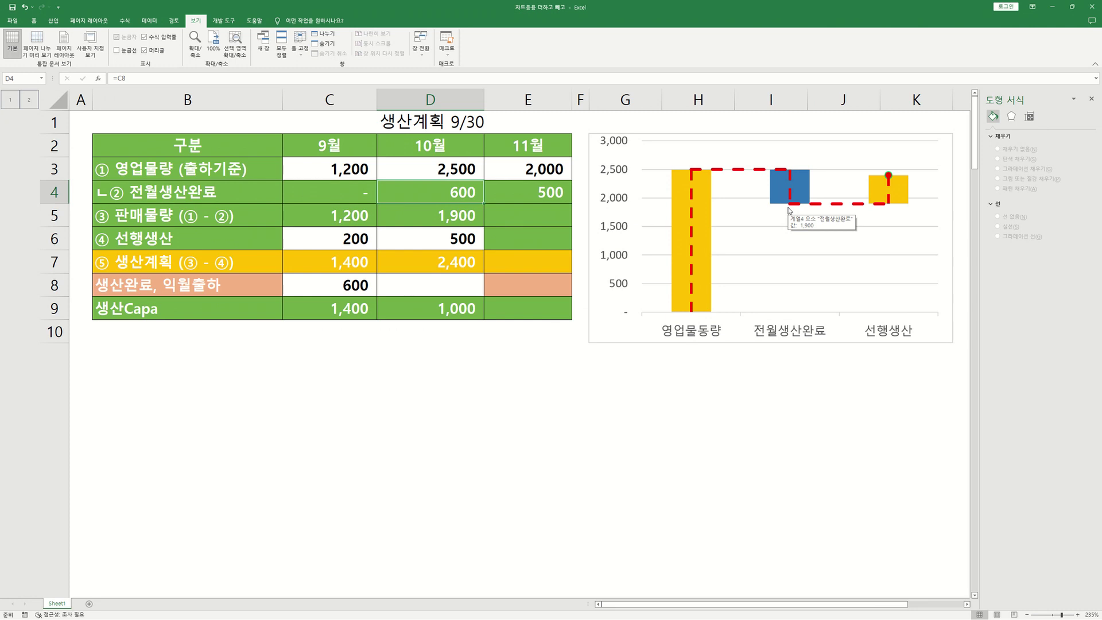
left_click(463, 218)
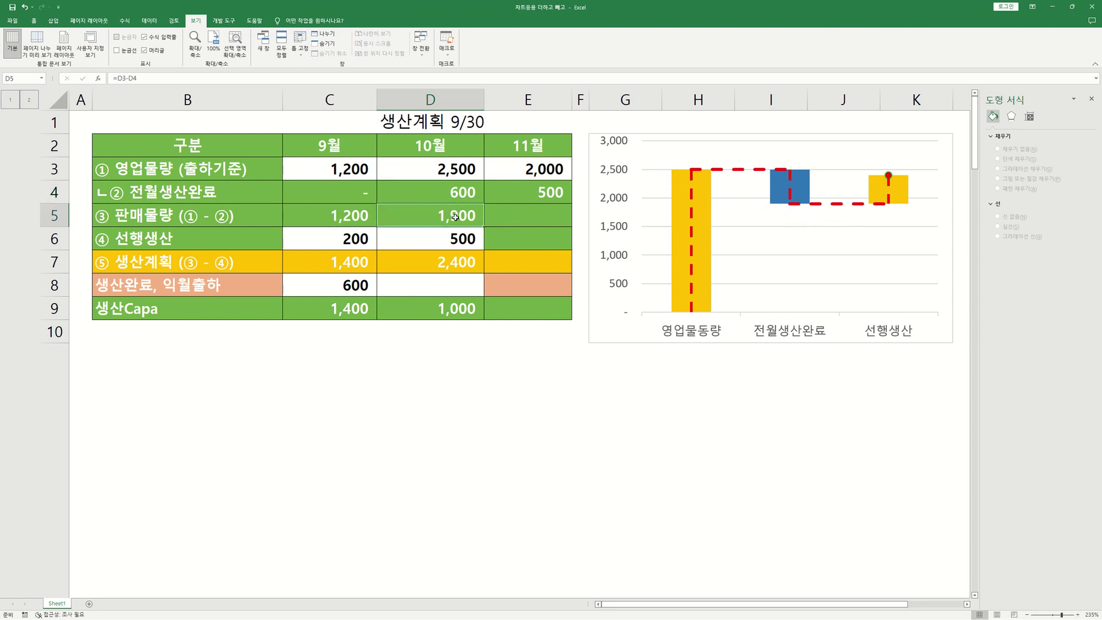
left_click(555, 174)
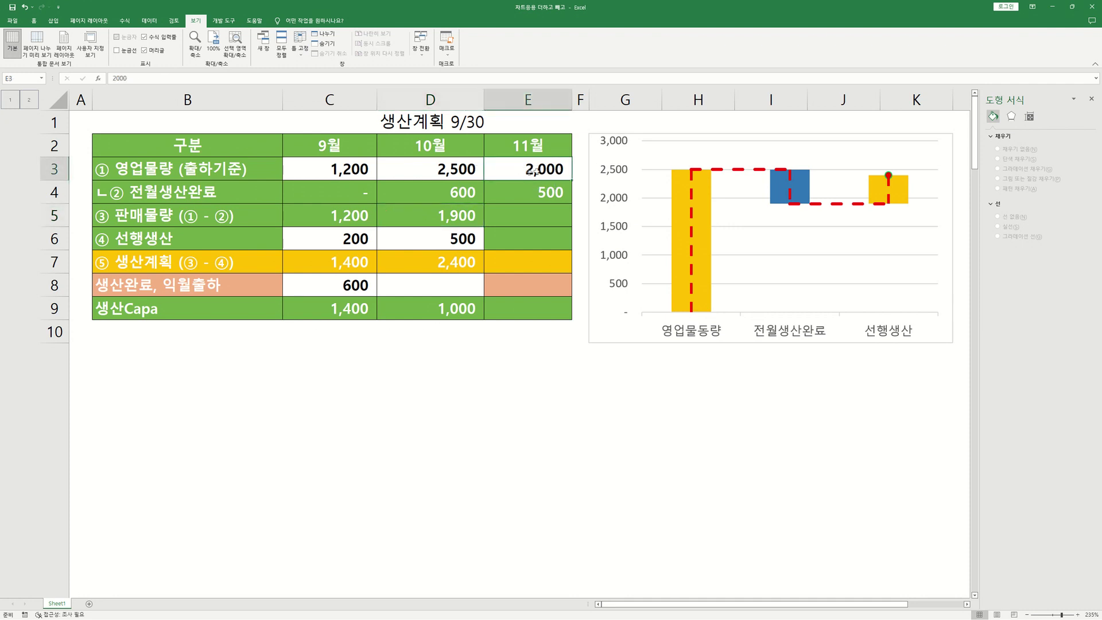
left_click(539, 192)
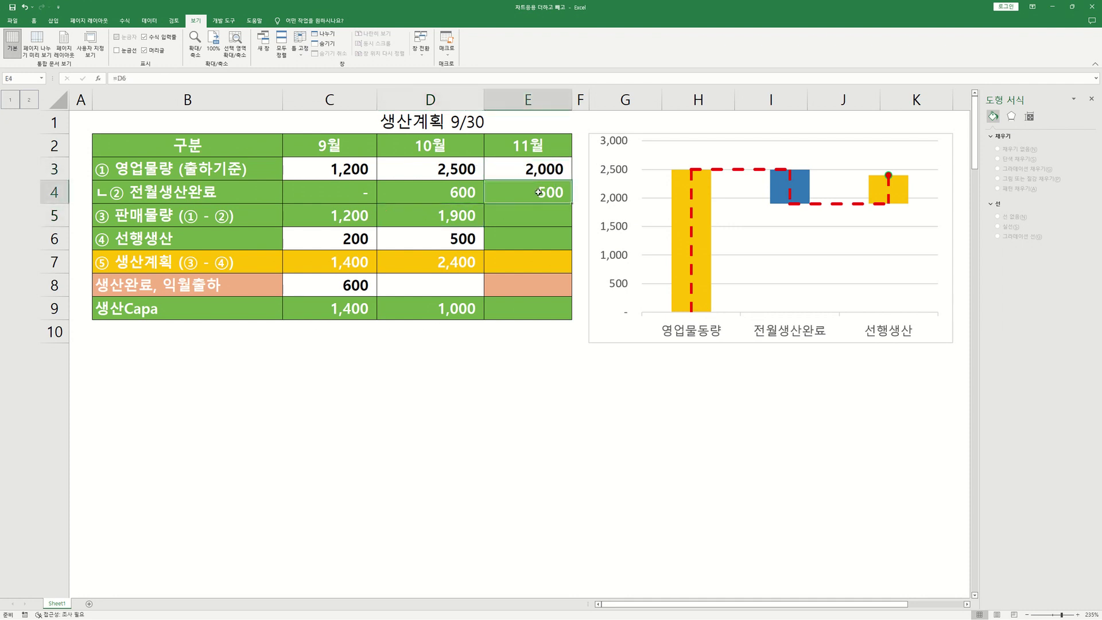
left_click(461, 238)
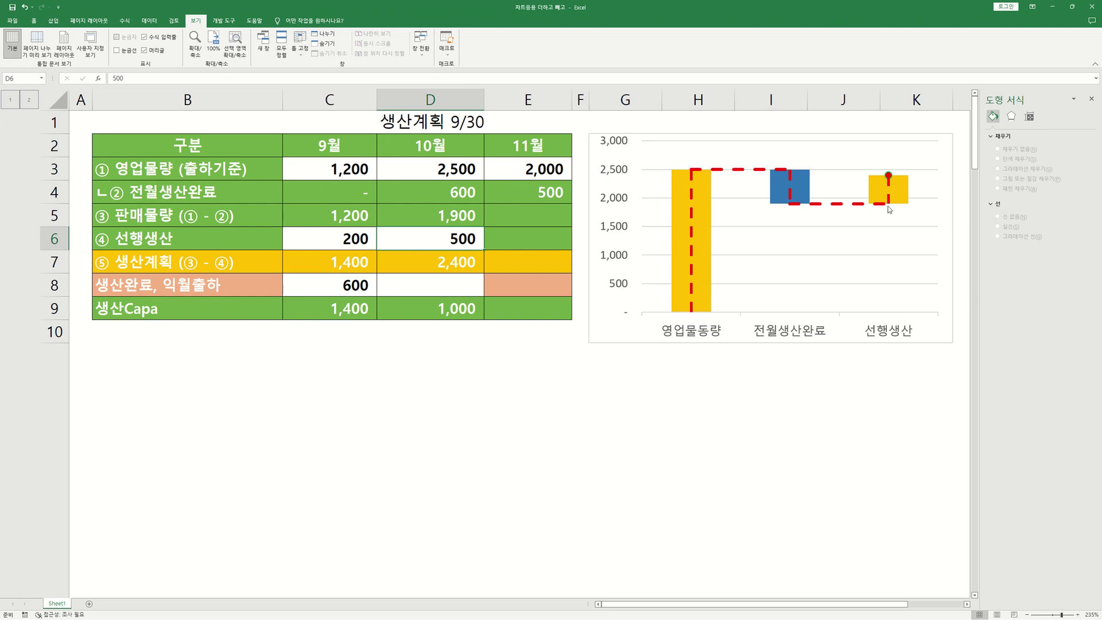
left_click(454, 222)
left_click(451, 239)
left_click(447, 264)
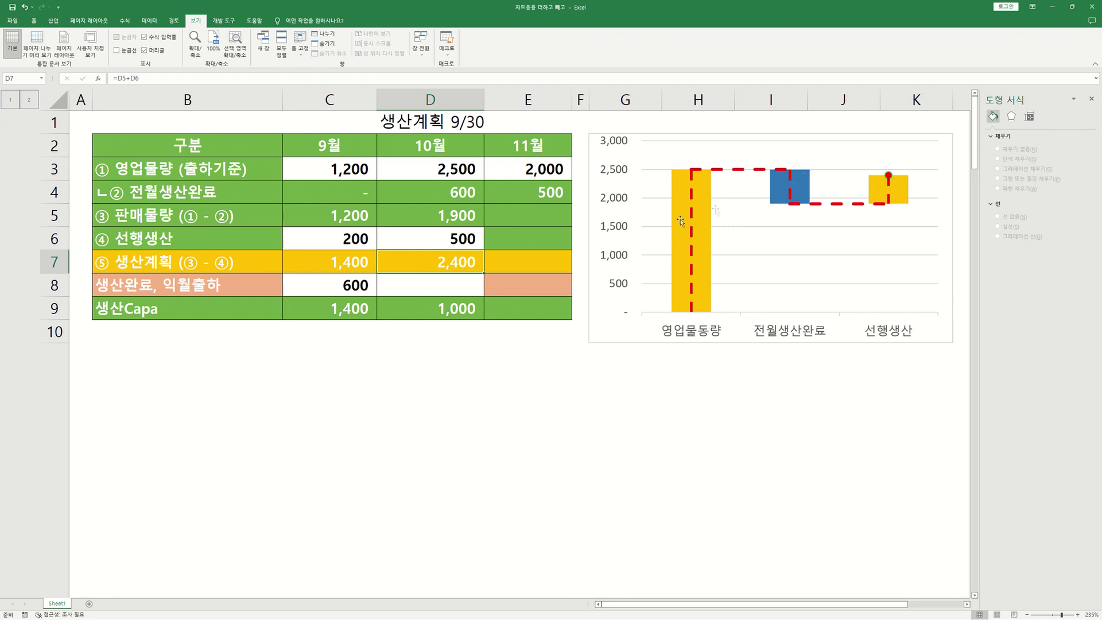
Set the September 생산완료, 익월출하 quantity to 400.
left_click(327, 280)
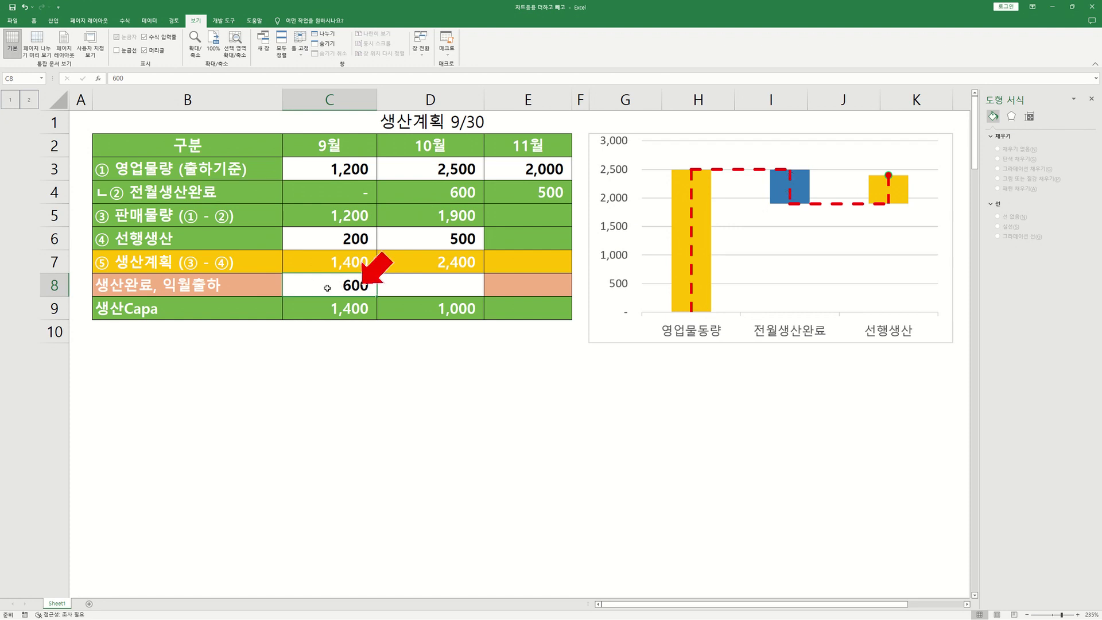
type("400")
key("Return")
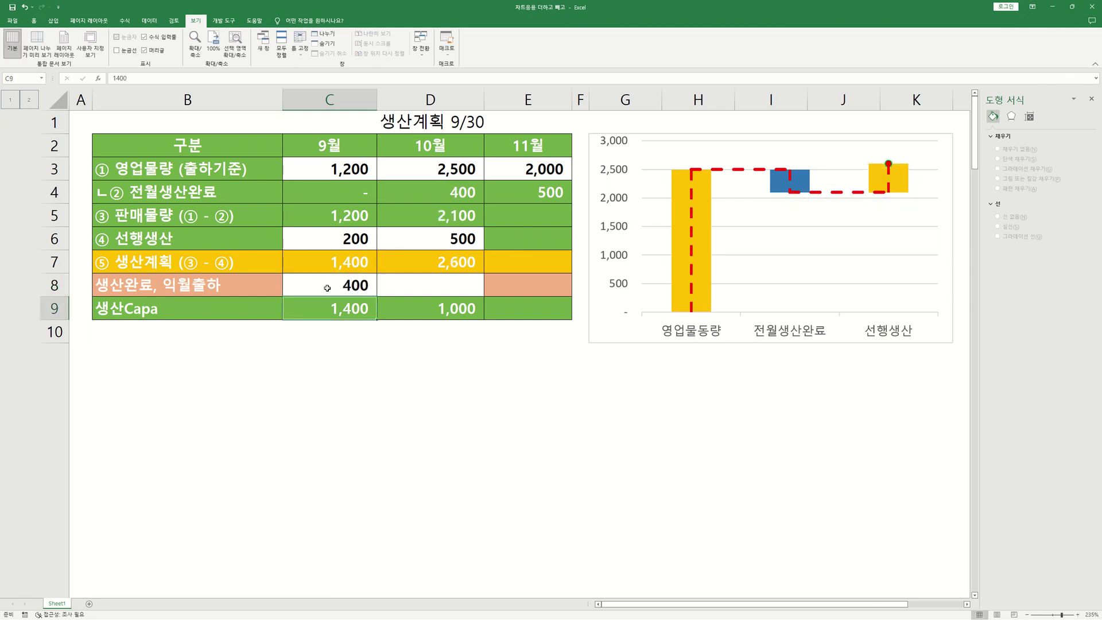
Check the linked 전월생산완료 and 생산계획 cells, and set the October 선행생산 quantity to 250.
left_click(471, 190)
left_click(529, 195)
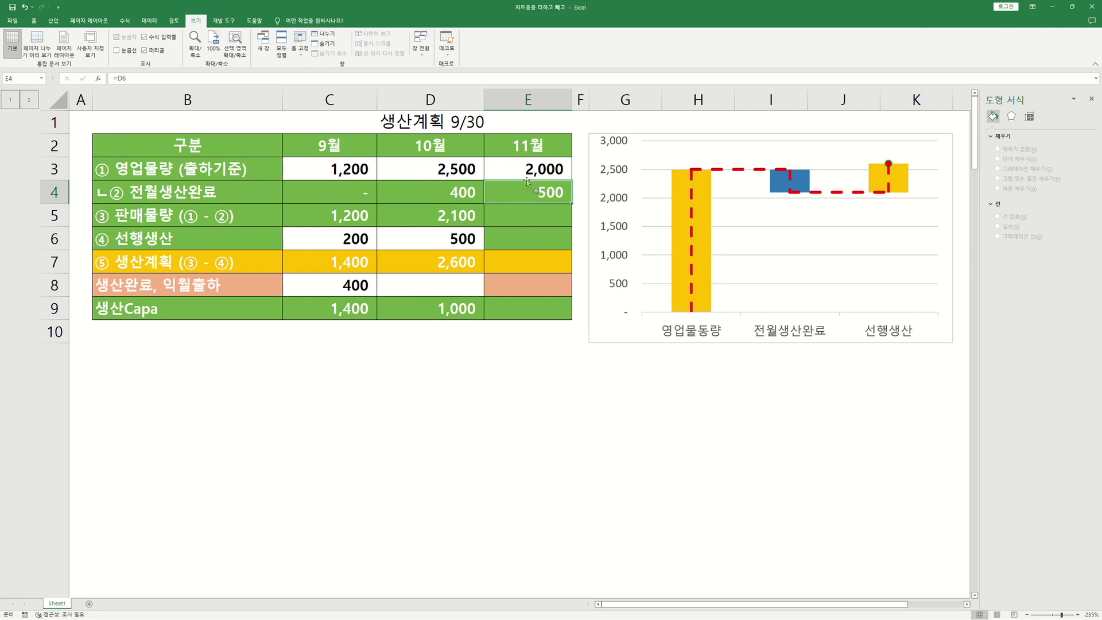
left_click(452, 232)
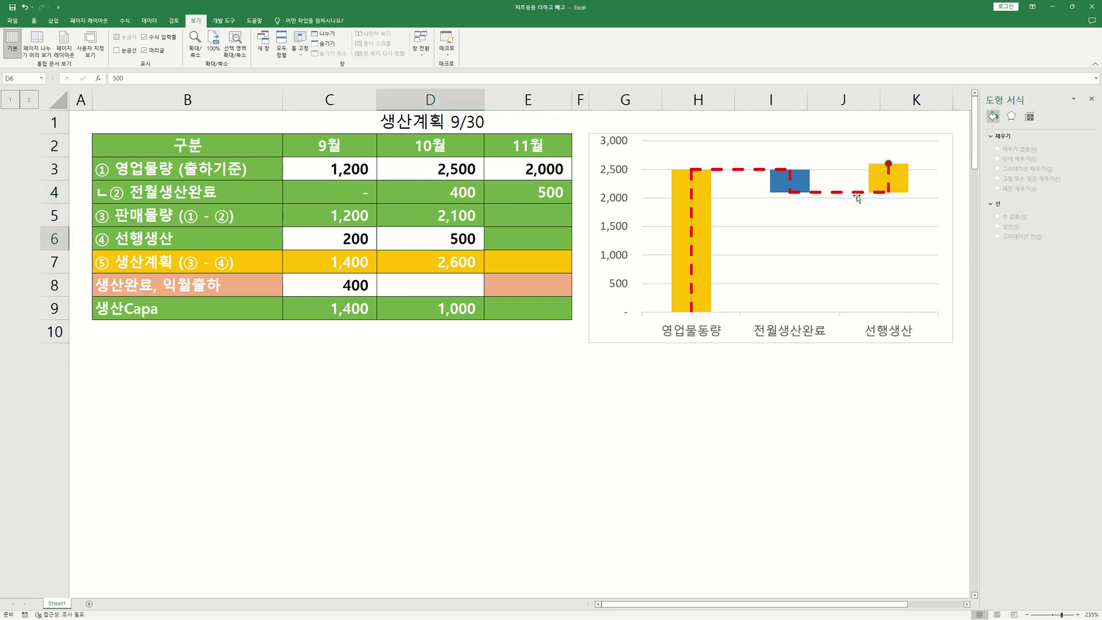
left_click(462, 262)
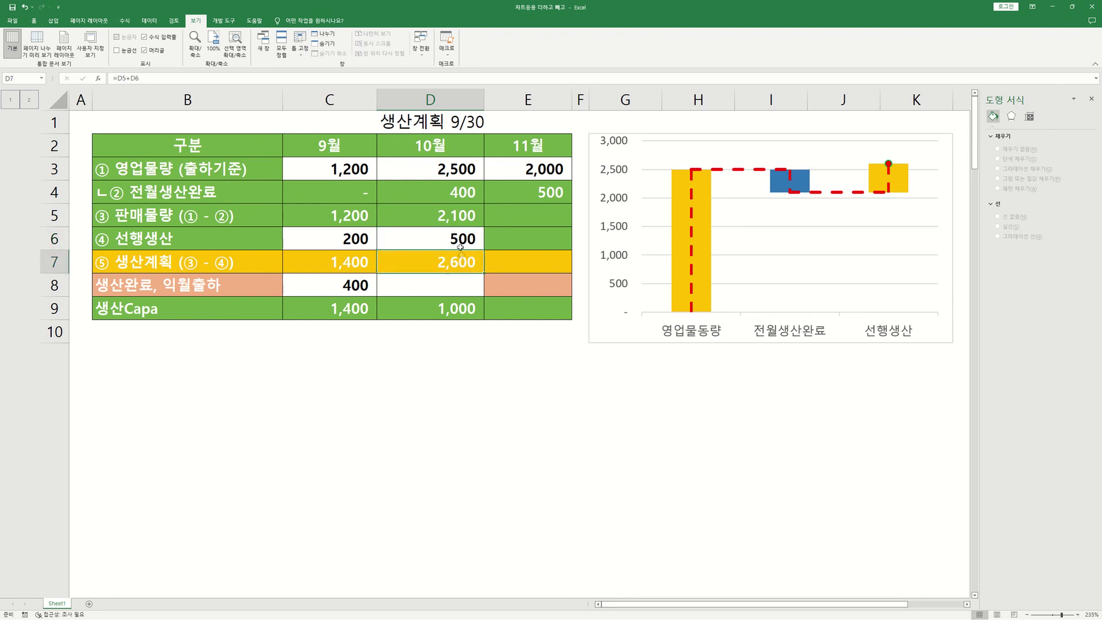
left_click(461, 240)
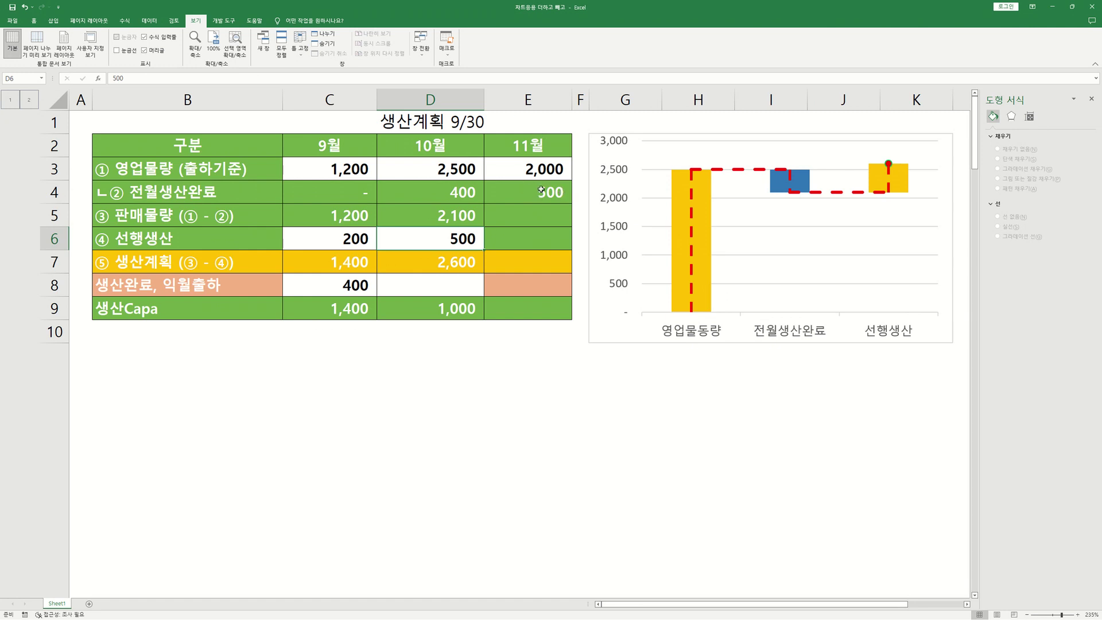
type("250")
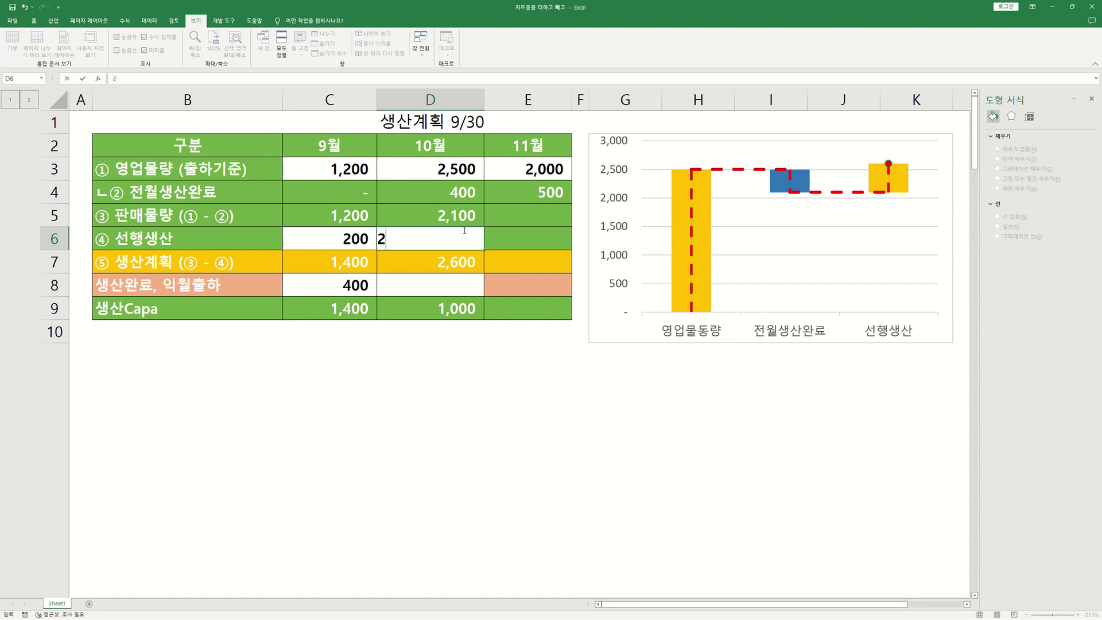
key("Return")
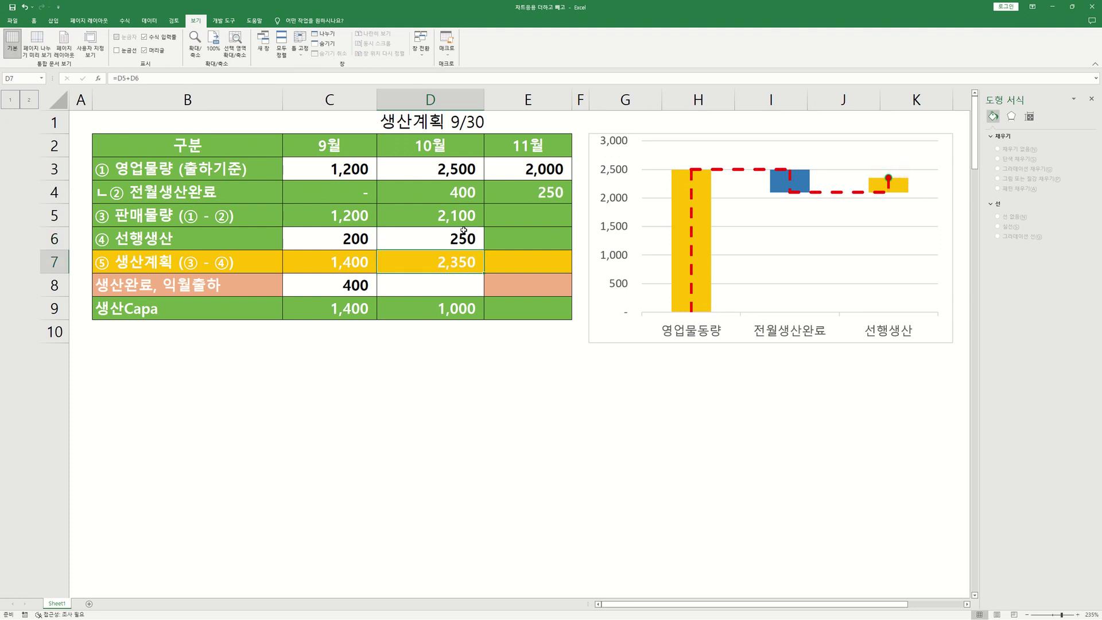
Set the October ① 영업물량 (출하기준) quantity to 2000.
left_click(349, 284)
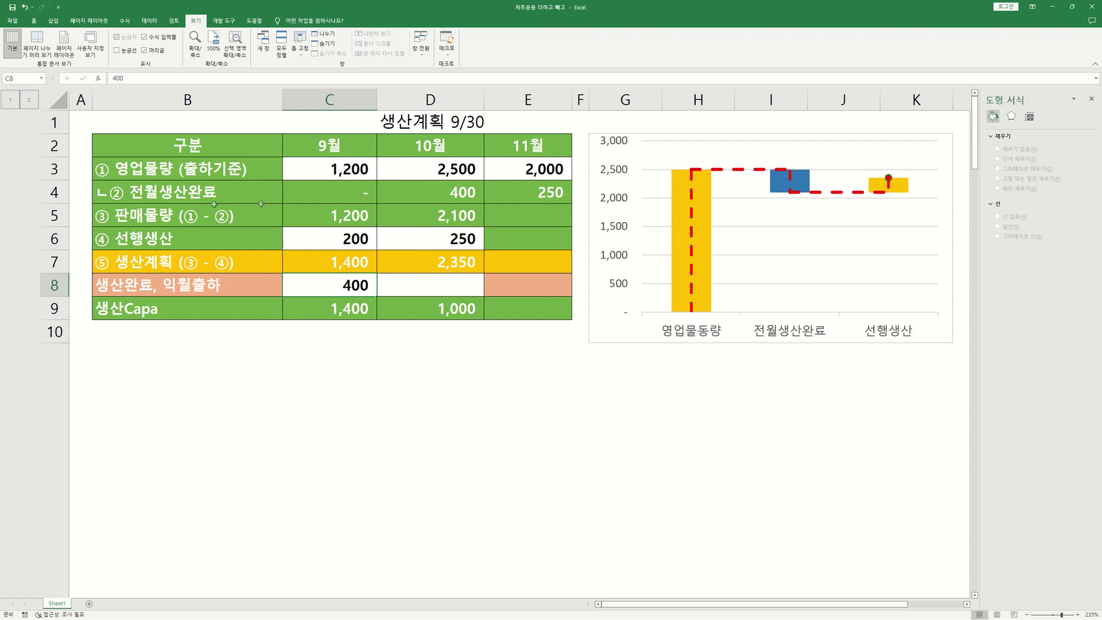
left_click(435, 164)
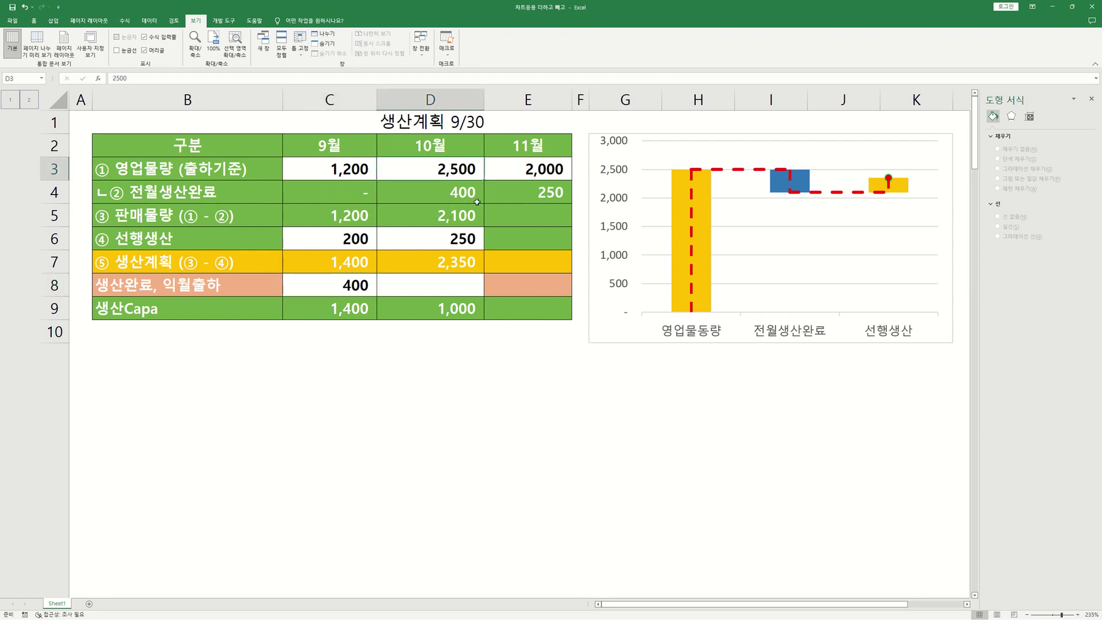
type("2000")
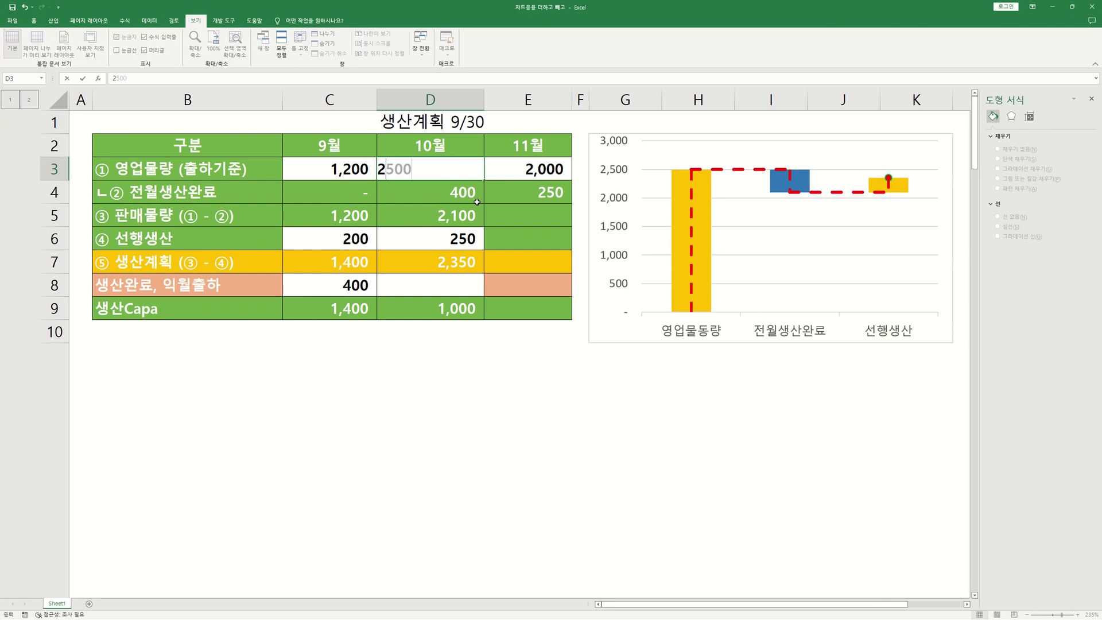
key("Return")
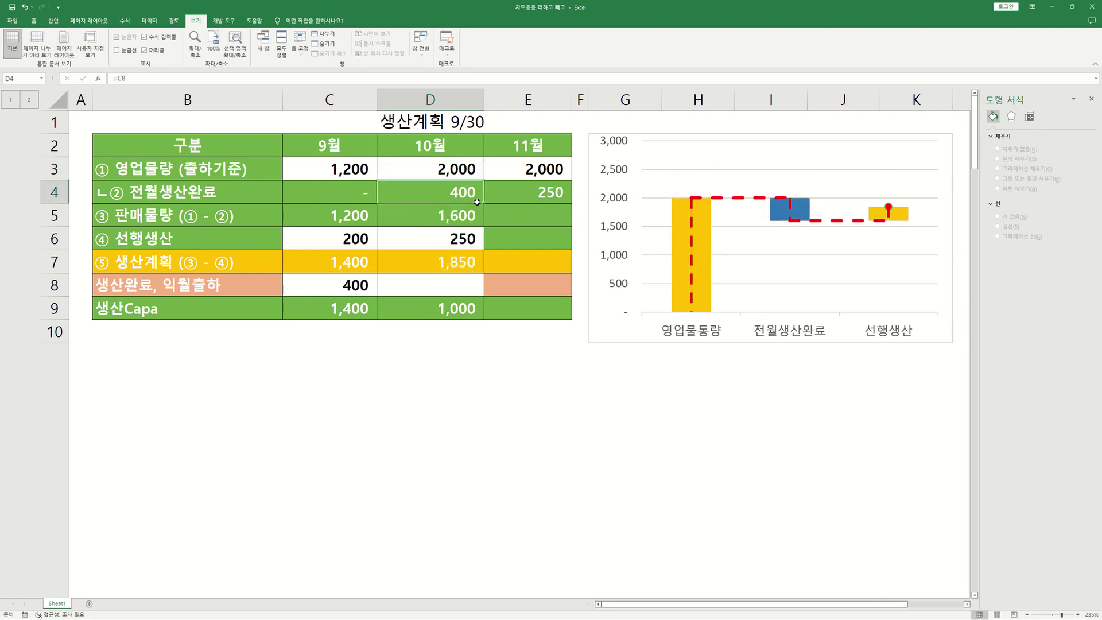
Set the September 생산완료, 익월출하 quantity to 600.
left_click(451, 171)
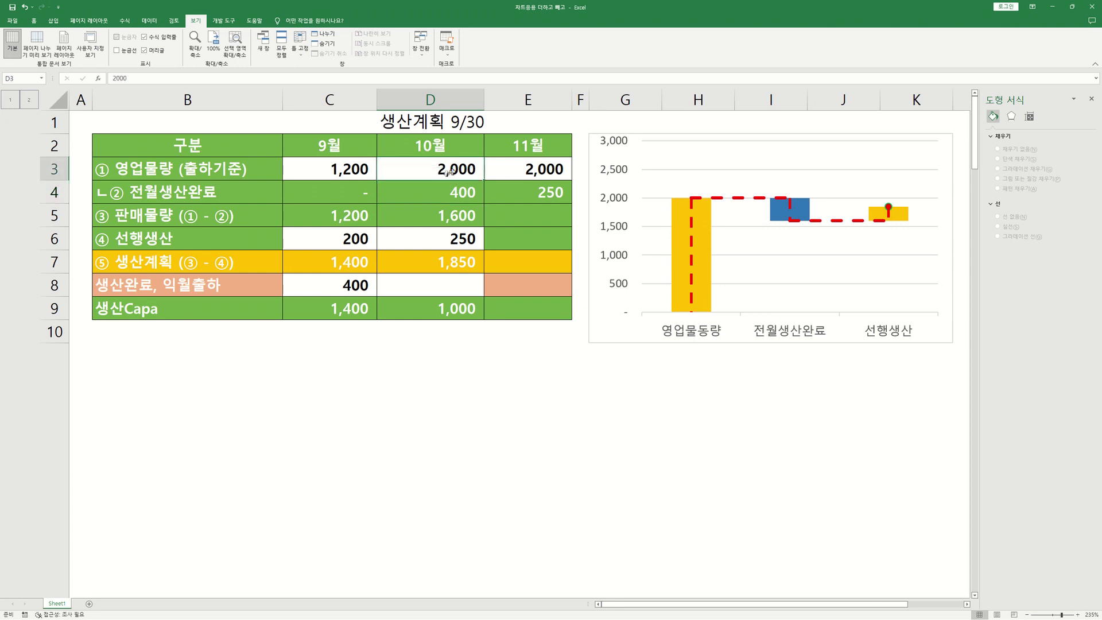
left_click(353, 287)
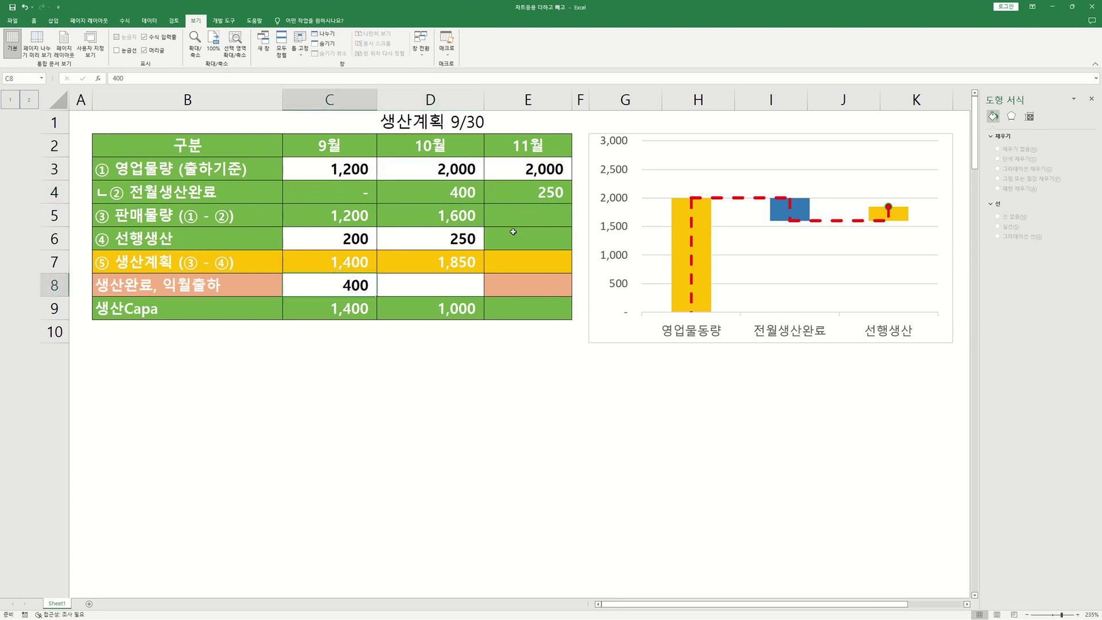
type("600")
key("Return")
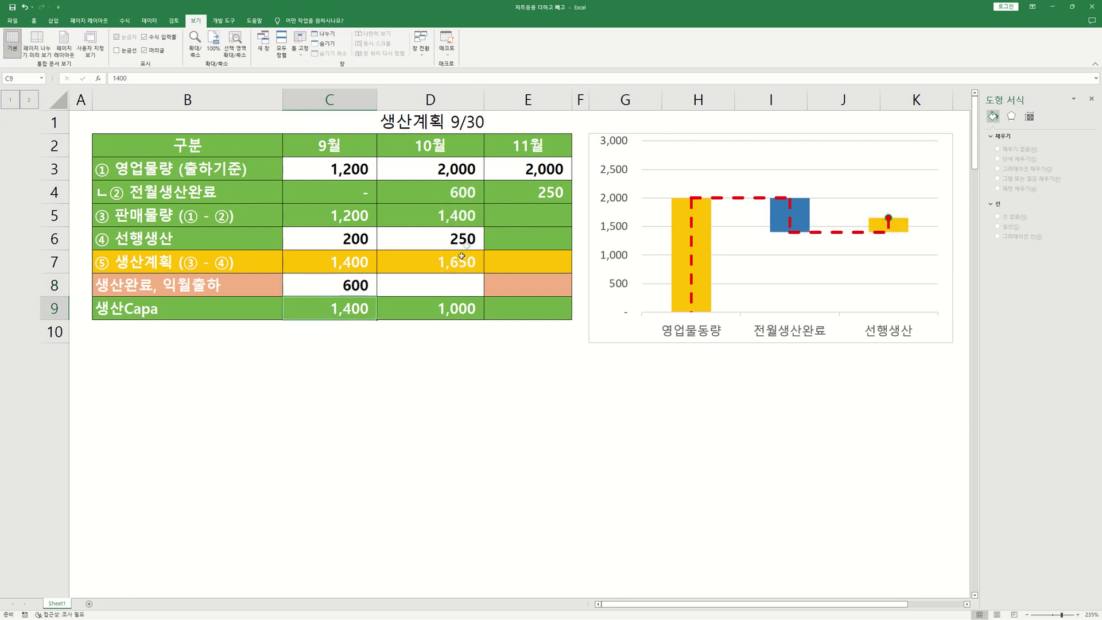
Try October ④ 선행생산 quantities of 500 and 1,000 in turn to compare their effect on the plan and chart.
left_click(552, 191)
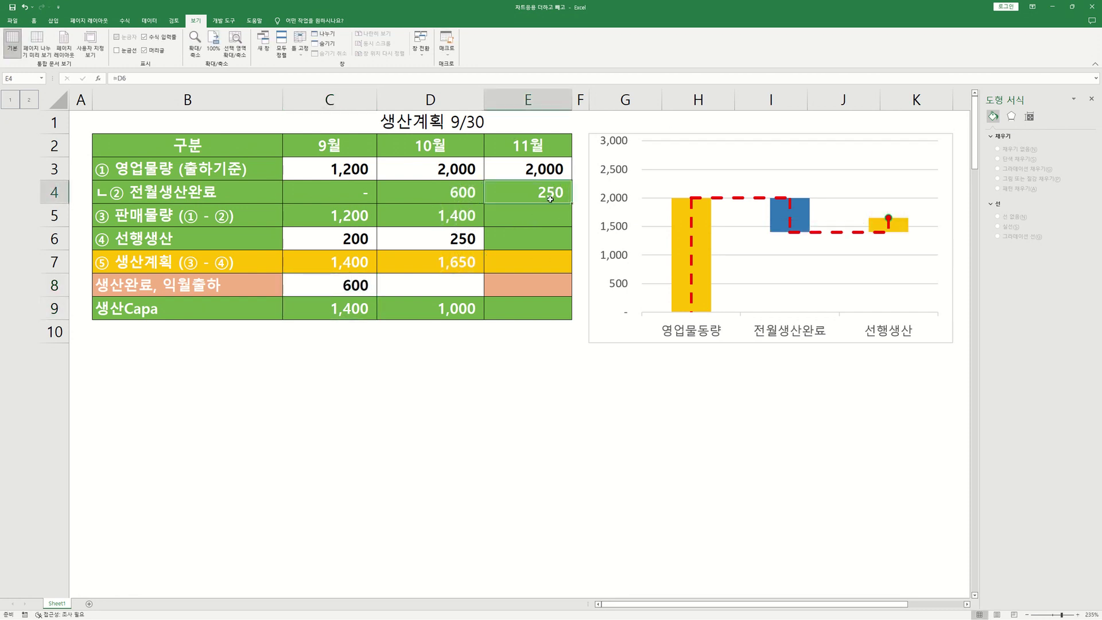
left_click(476, 242)
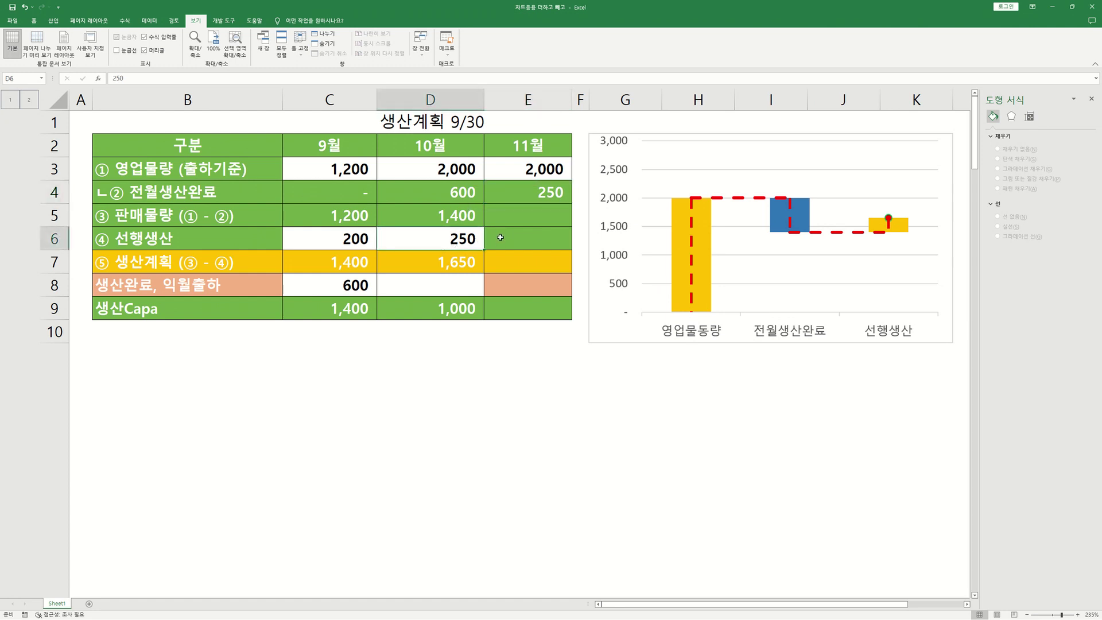
type("500")
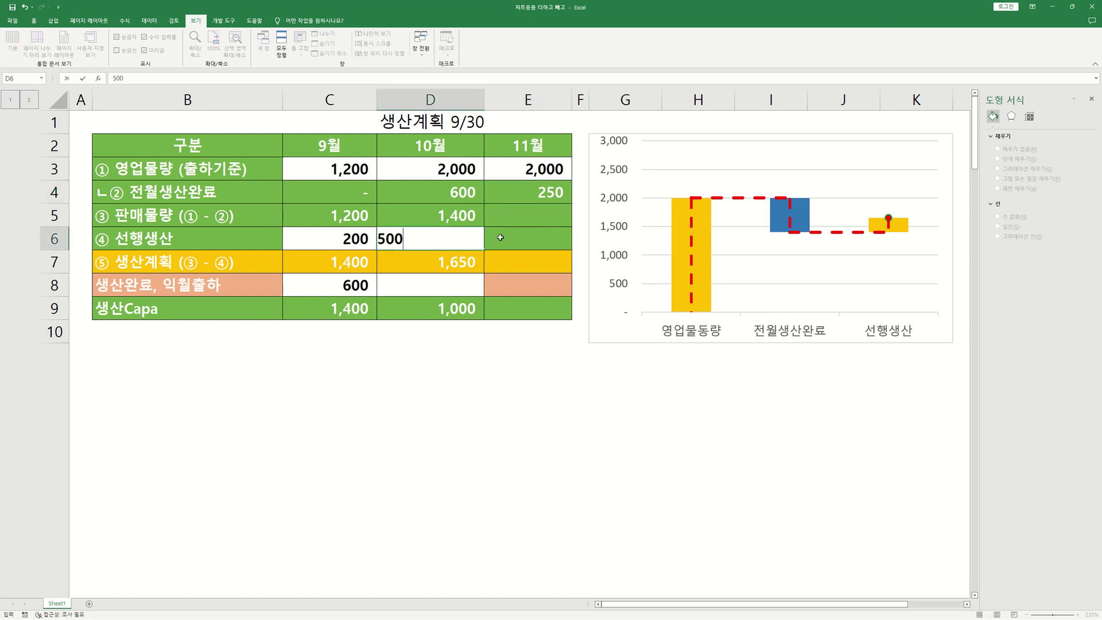
key("Return")
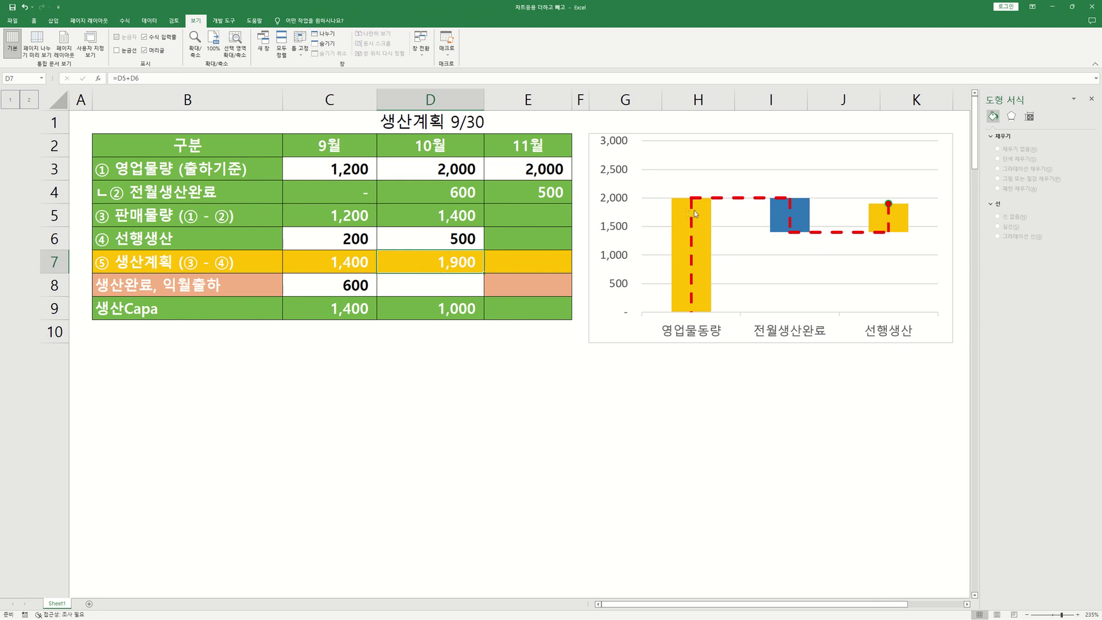
left_click(439, 245)
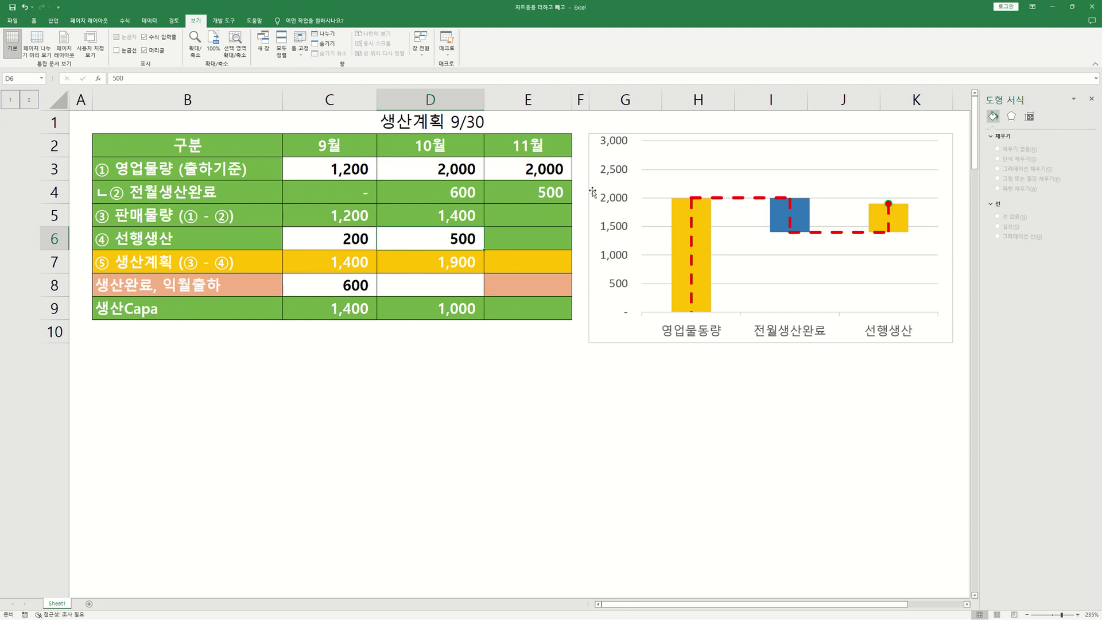
type("1,000")
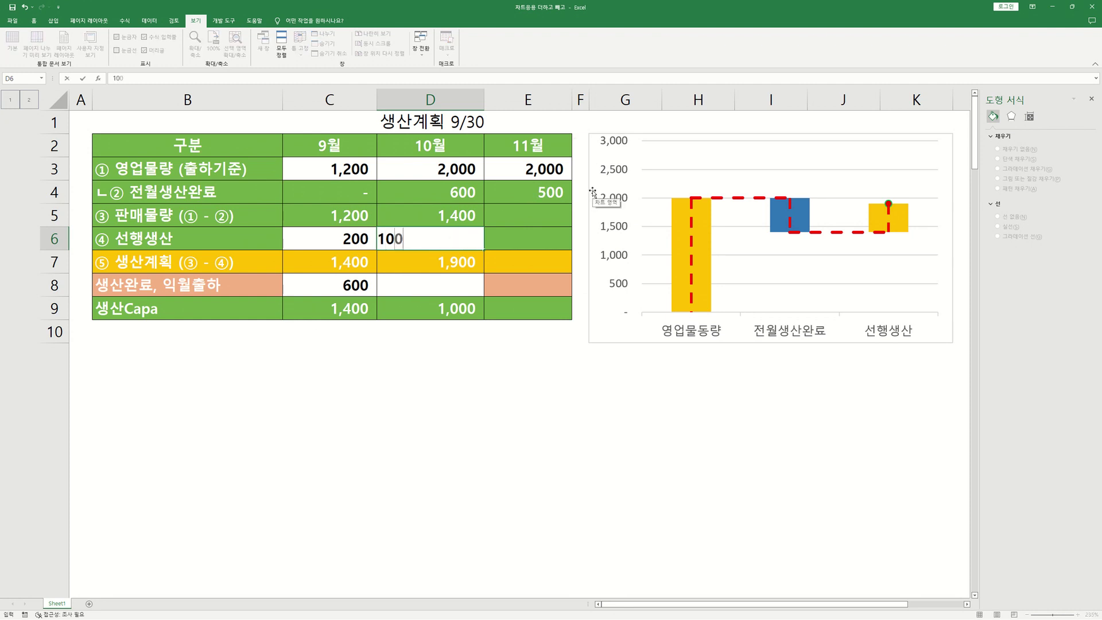
key("Return")
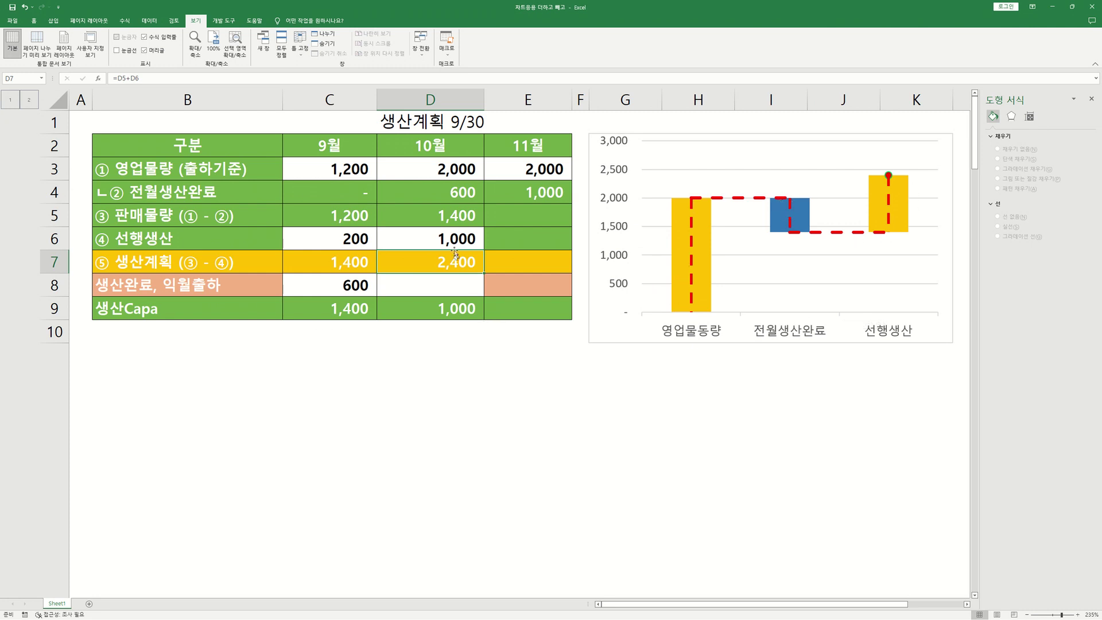
left_click(463, 233)
left_click(356, 286)
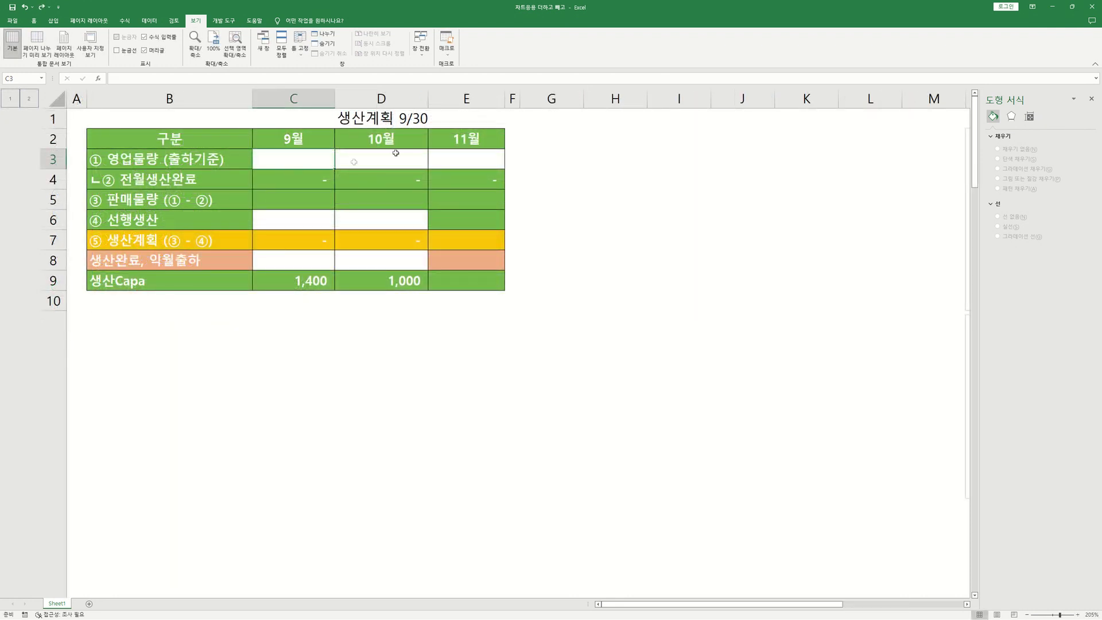
Enter 2000 as the ① 영업물량 (출하기준) quantity for September, October and November in the blank plan table.
type("2,00")
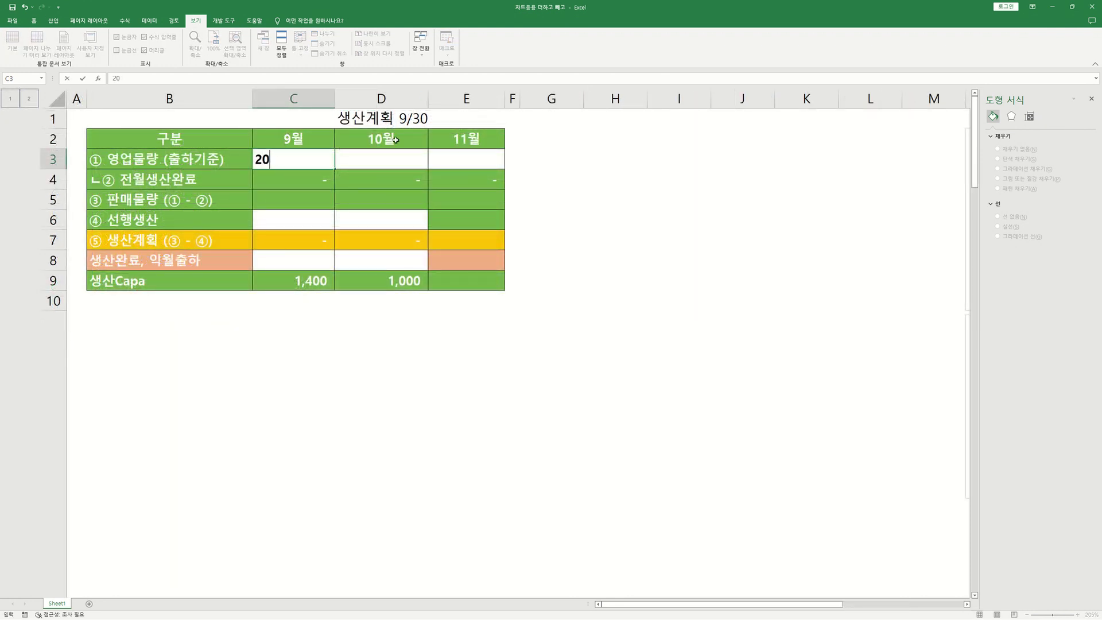
type("0")
key("Tab")
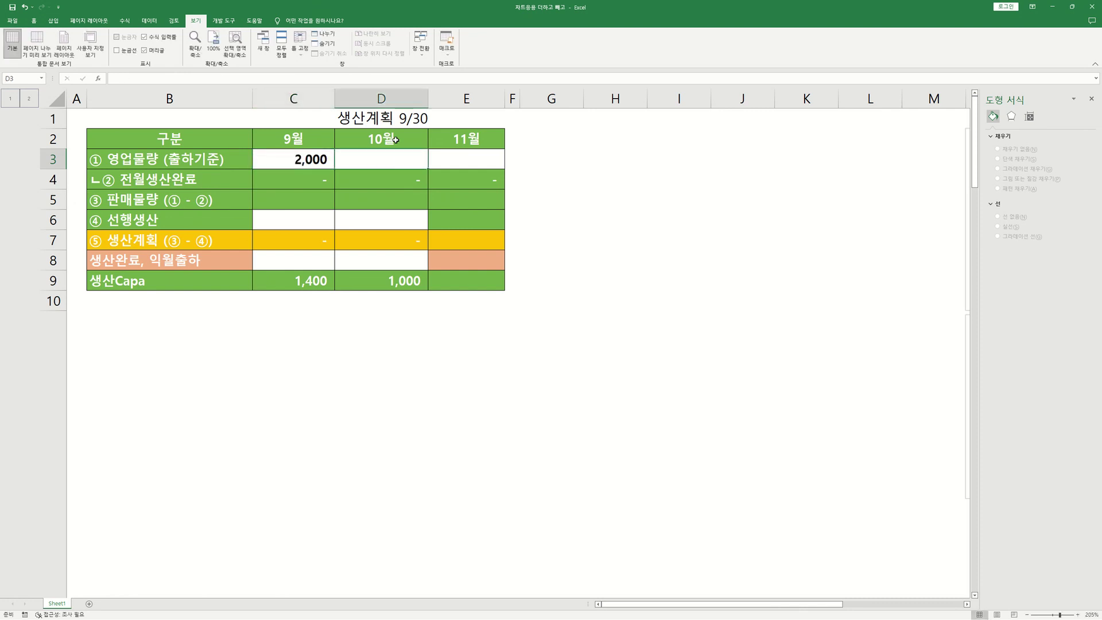
type("2000")
key("Tab")
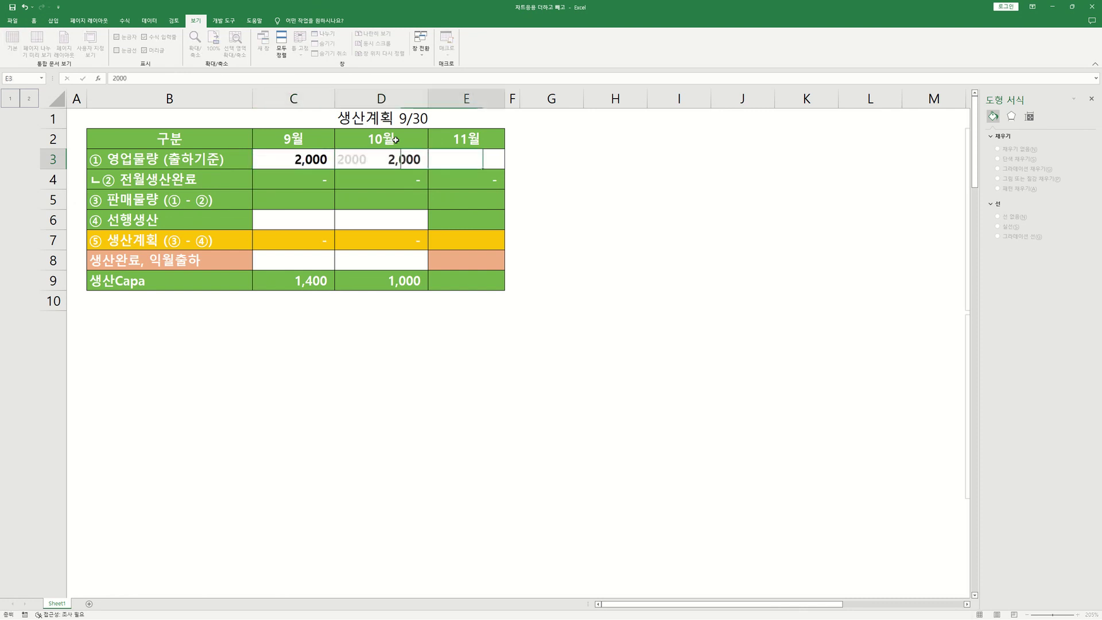
type("2000")
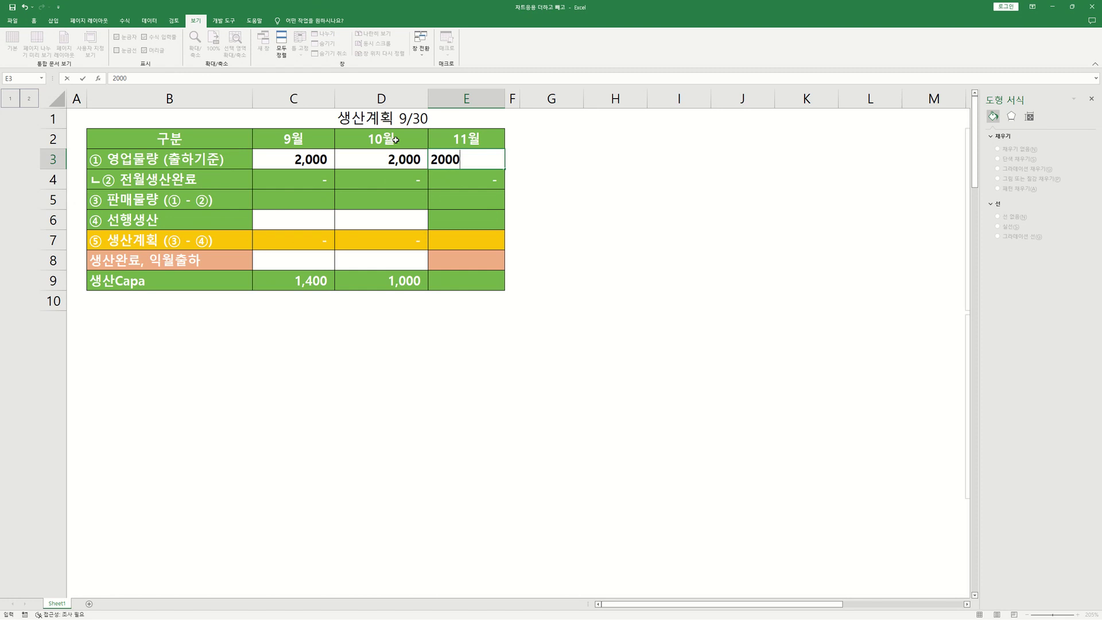
key("Down")
key("Left")
key("Left")
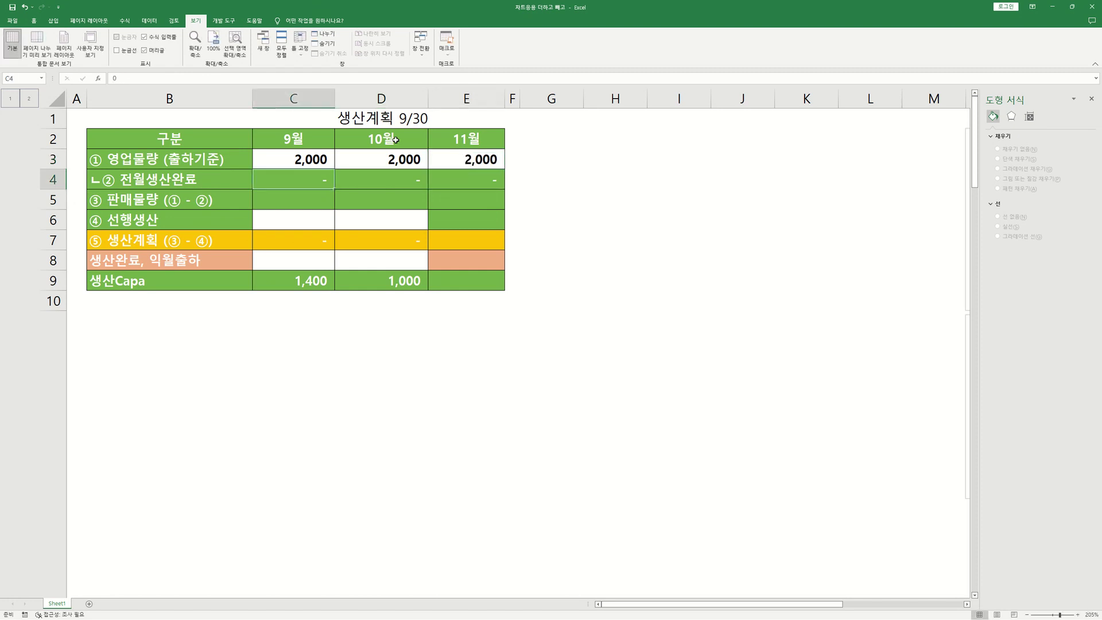
Calculate September's ③ 판매물량 as 영업물량 minus 전월생산완료 with the formula =C3-C4.
key("Down")
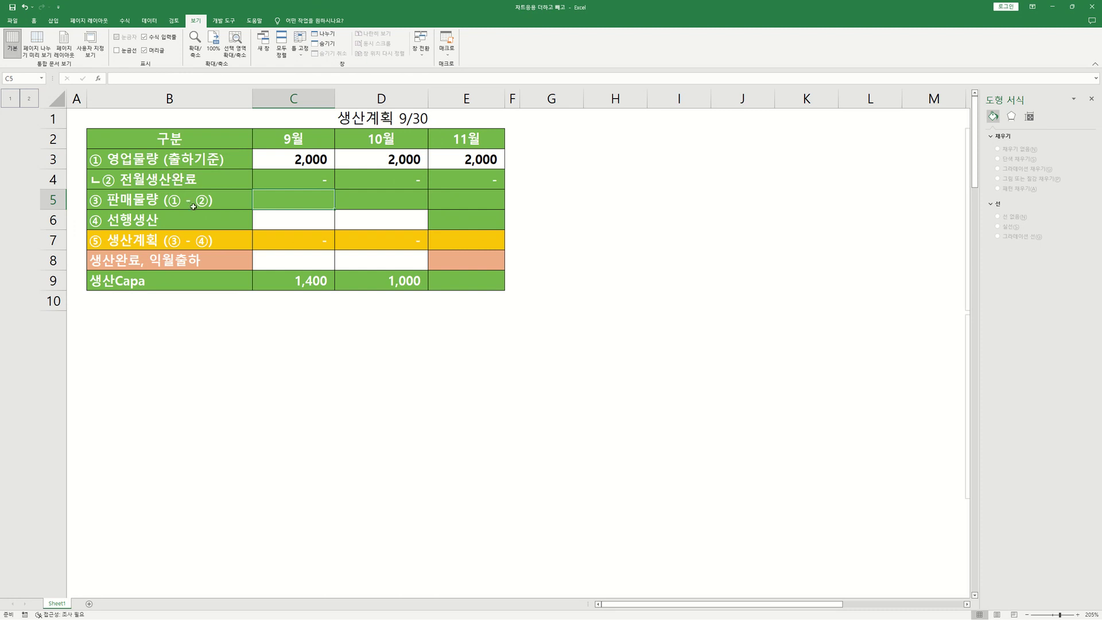
type("=")
left_click(300, 159)
type("-")
left_click(290, 180)
key("Return")
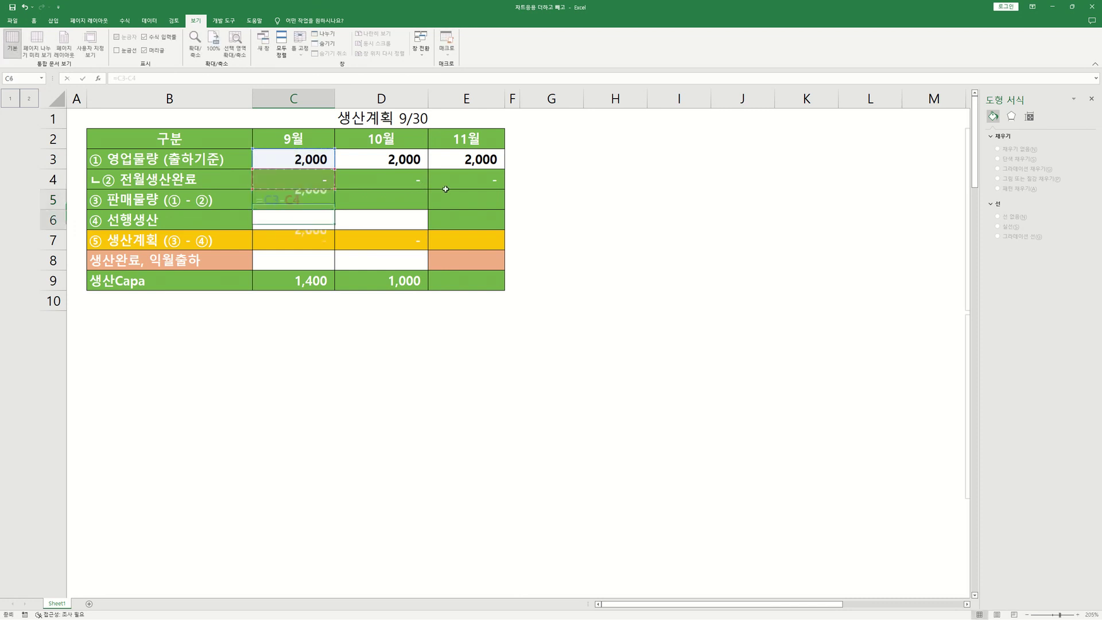
Test the 판매물량 formula with 100 as September's 전월생산완료 quantity, and reset that cell.
left_click(309, 204)
left_click(310, 180)
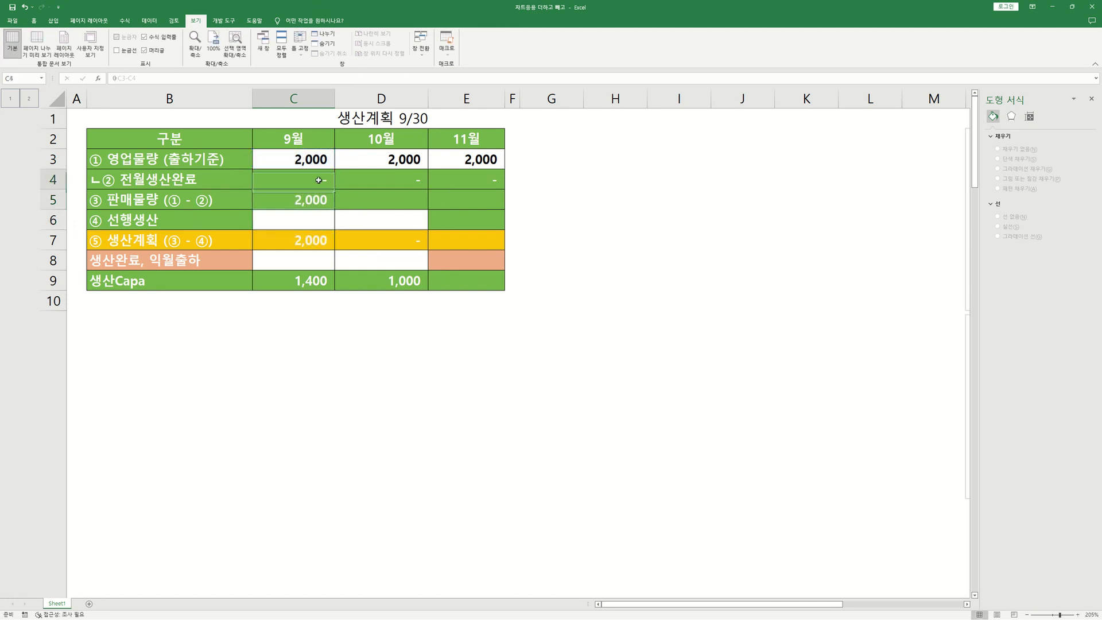
type("100")
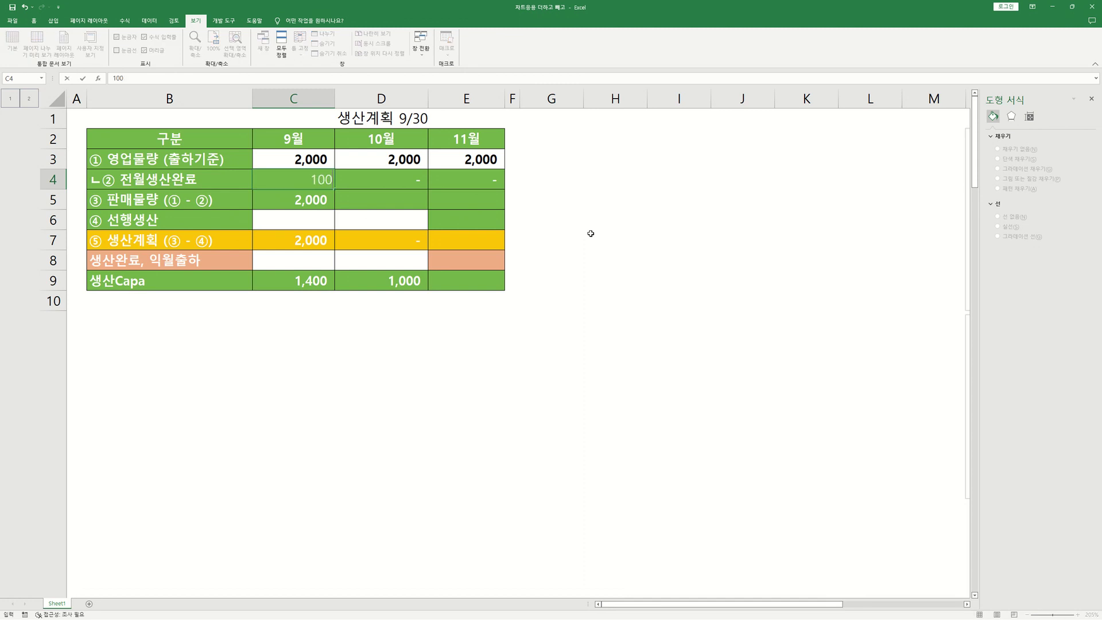
key("Return")
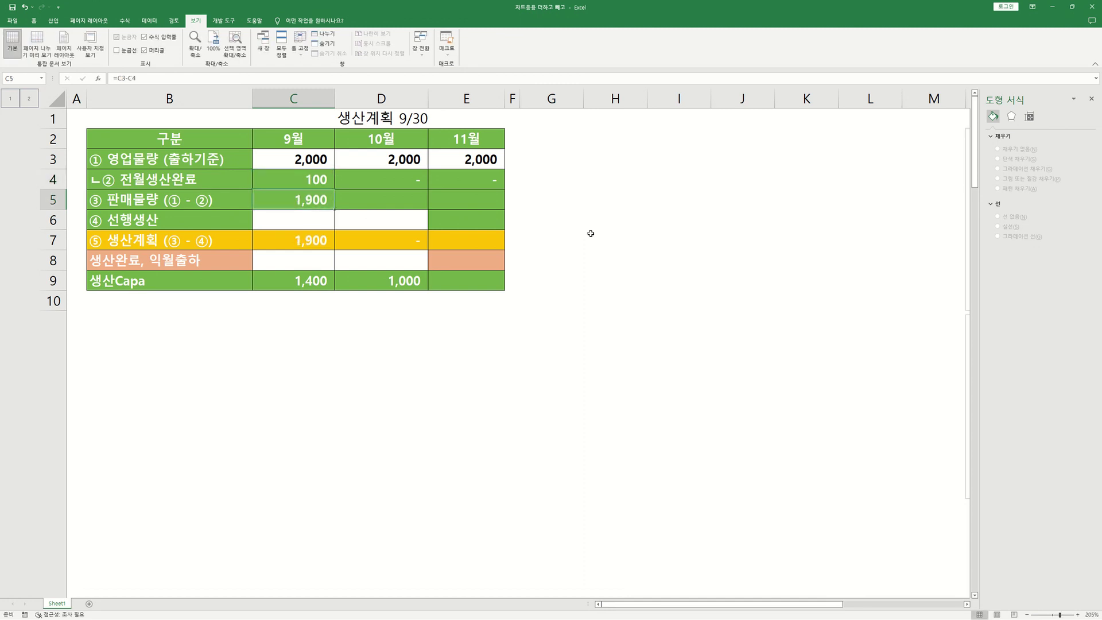
key("Up")
key("BackSpace")
key("Tab")
Fill September's ③ 판매물량 formula across to October and November.
left_click(277, 197)
left_click_drag(335, 210, 426, 216)
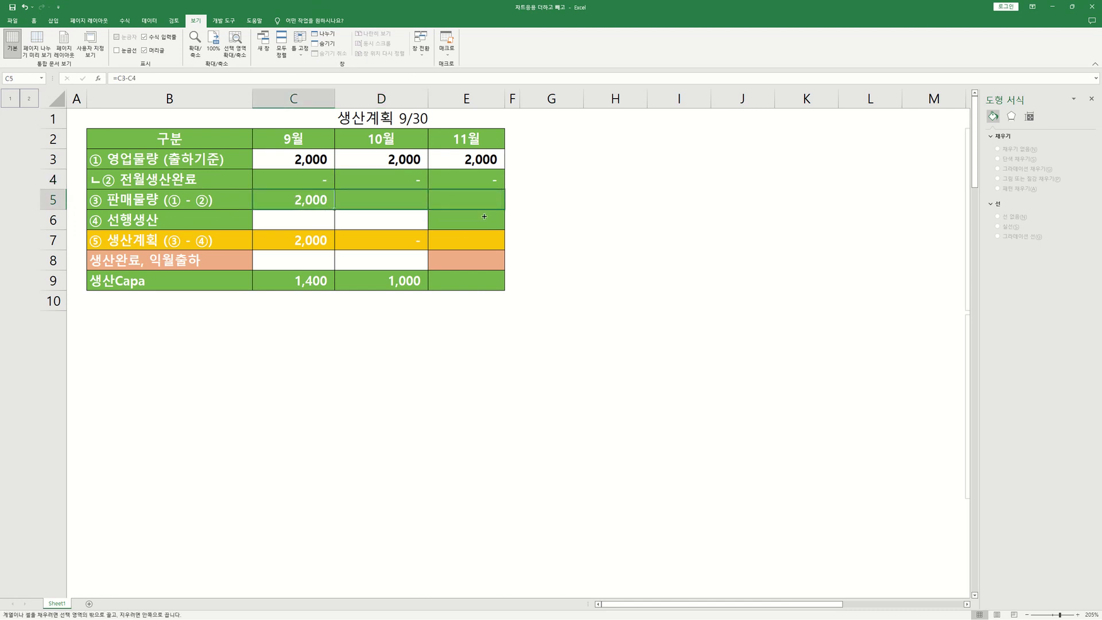
left_click_drag(484, 216, 484, 216)
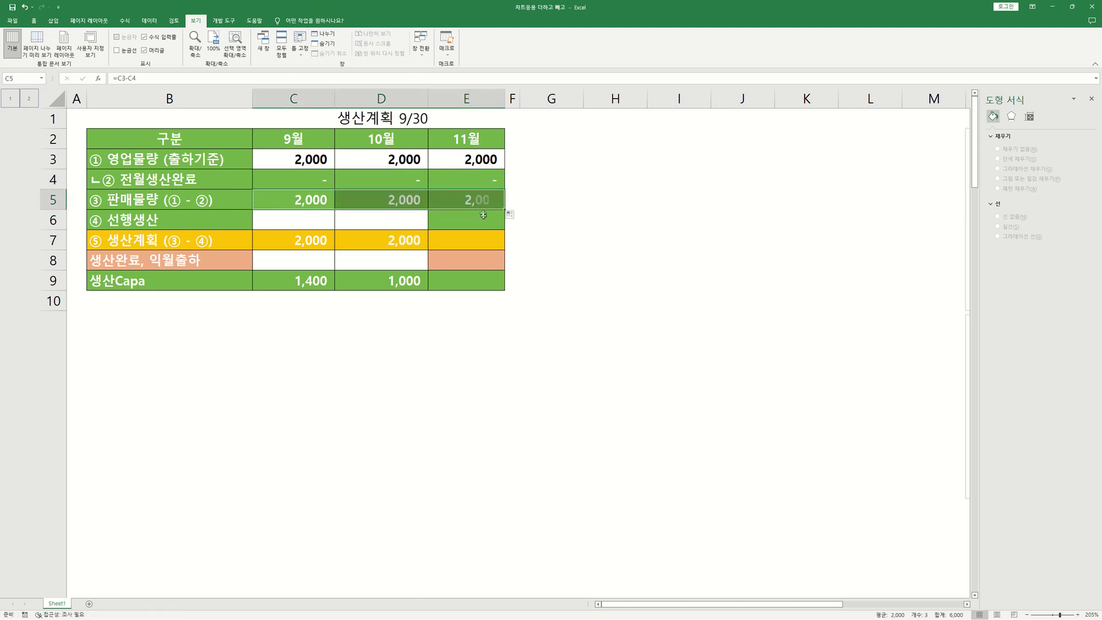
Review the three monthly 영업물량 quantities and enter 100 as September's ④ 선행생산 quantity.
left_click(307, 223)
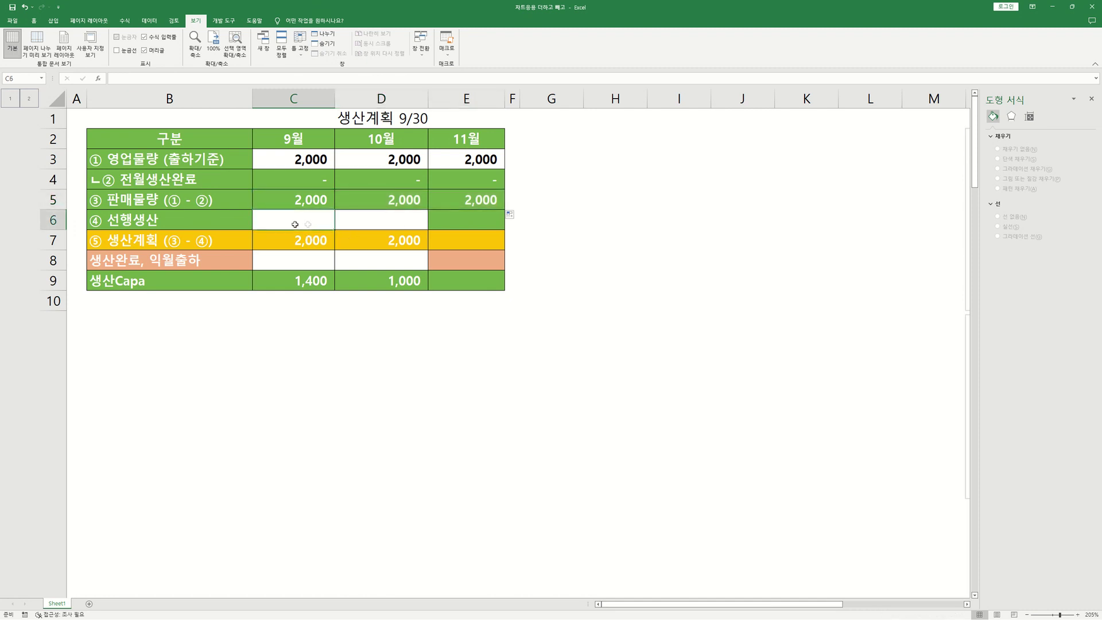
left_click(317, 164)
left_click(391, 161)
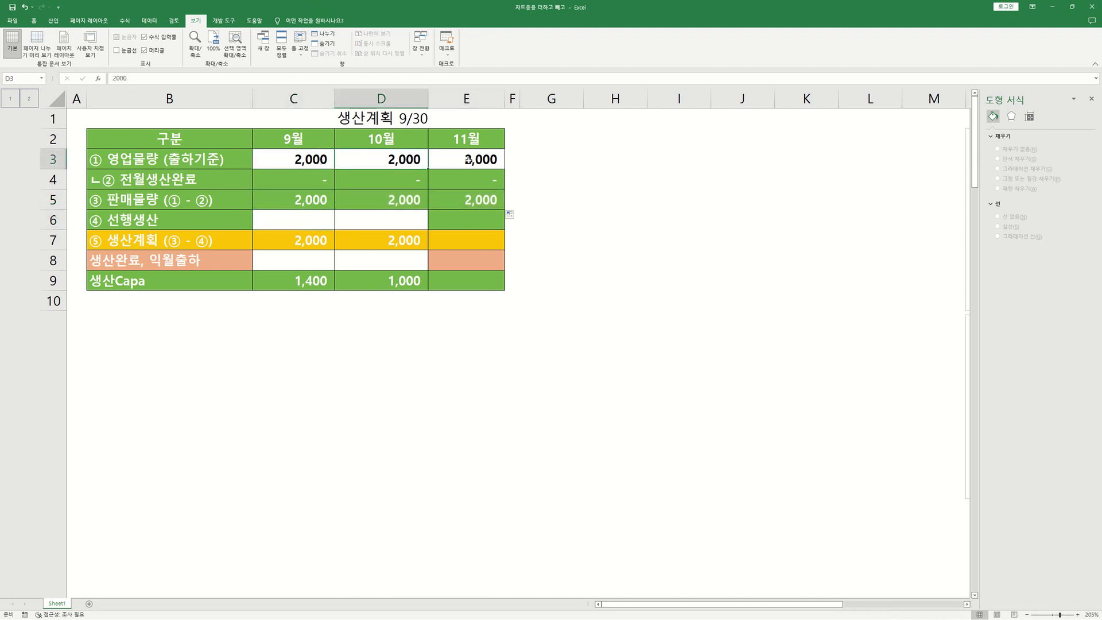
left_click(469, 161)
left_click(308, 215)
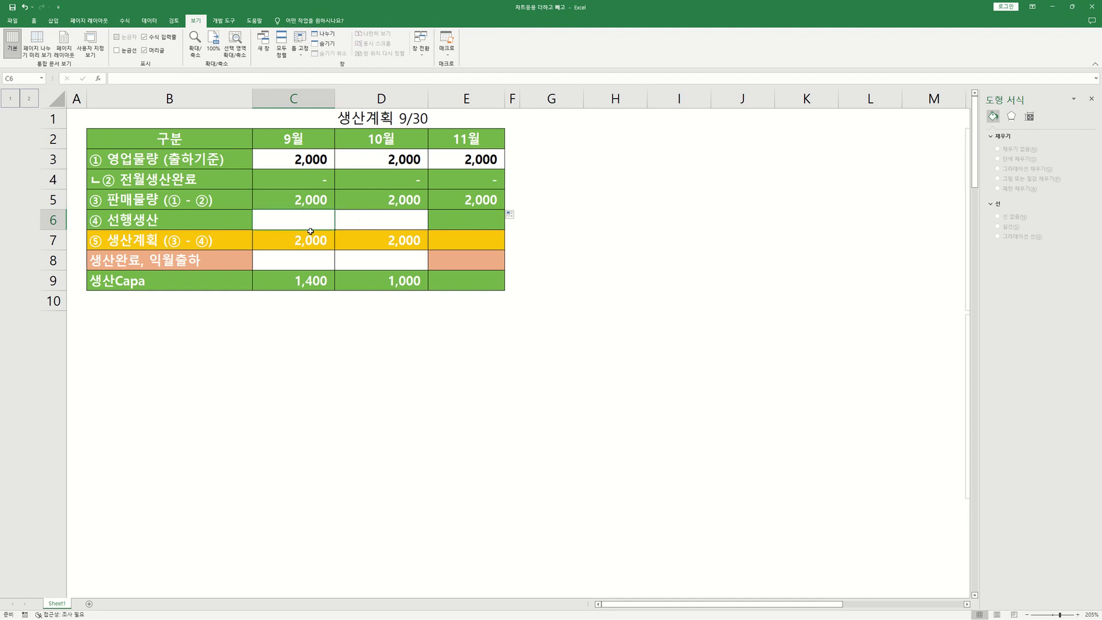
type("100")
key("Return")
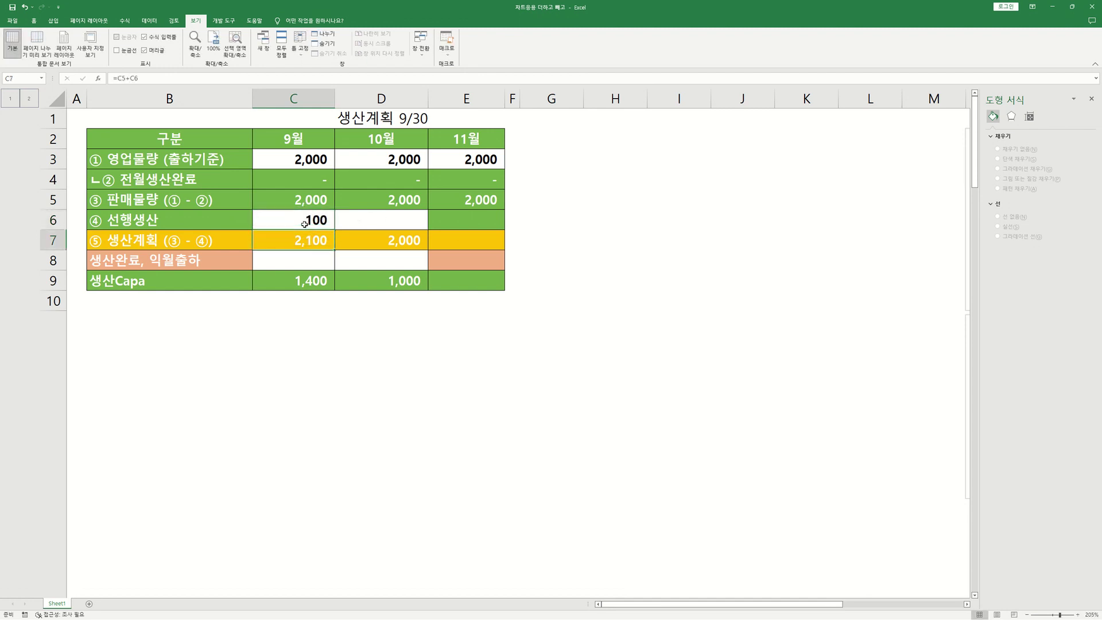
Inspect September's ⑤ 생산계획 formula and clear the September ④ 선행생산 quantity.
double_click(293, 244)
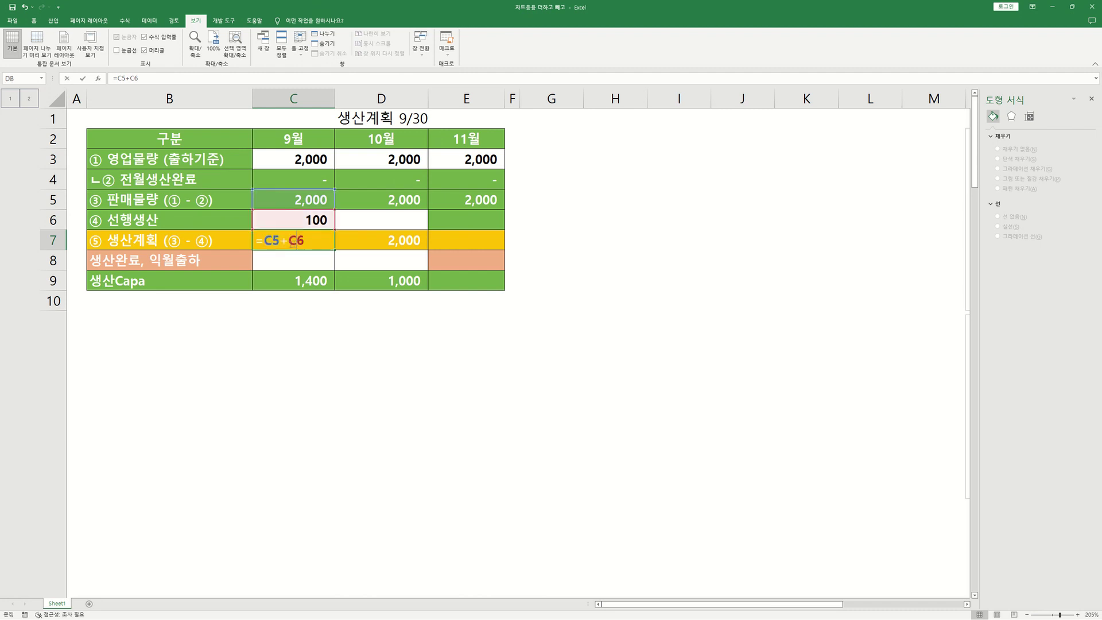
left_click_drag(337, 244, 238, 239)
double_click(270, 239)
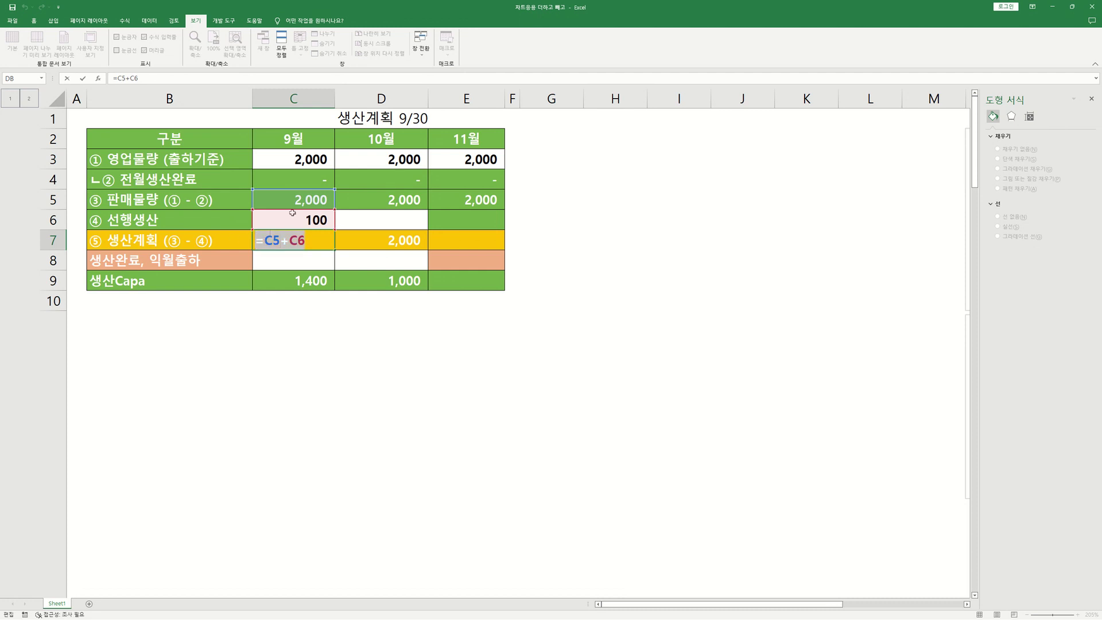
key("Return")
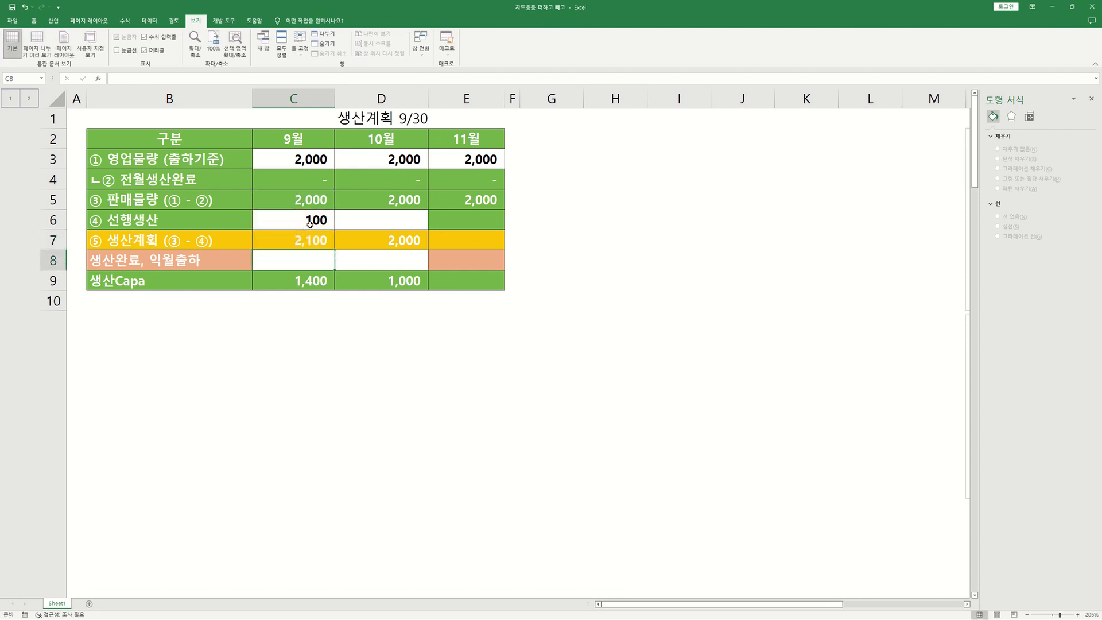
left_click(294, 223)
key("Delete")
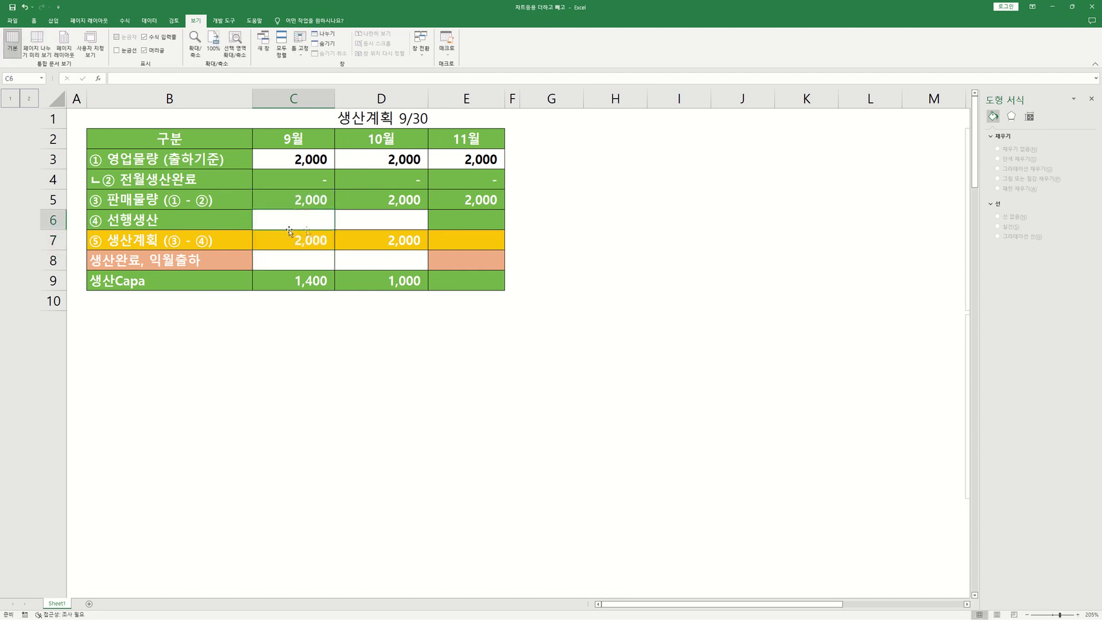
Enter 0 as September's ④ 선행생산 quantity and inspect September's ⑤ 생산계획 formula.
type("0")
key("Return")
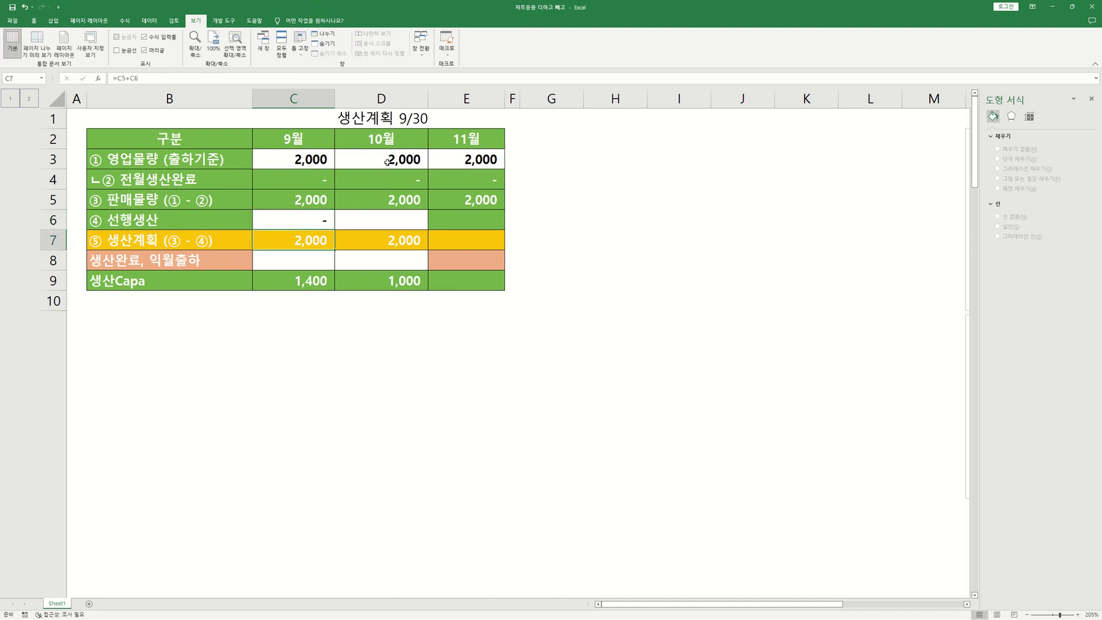
double_click(310, 241)
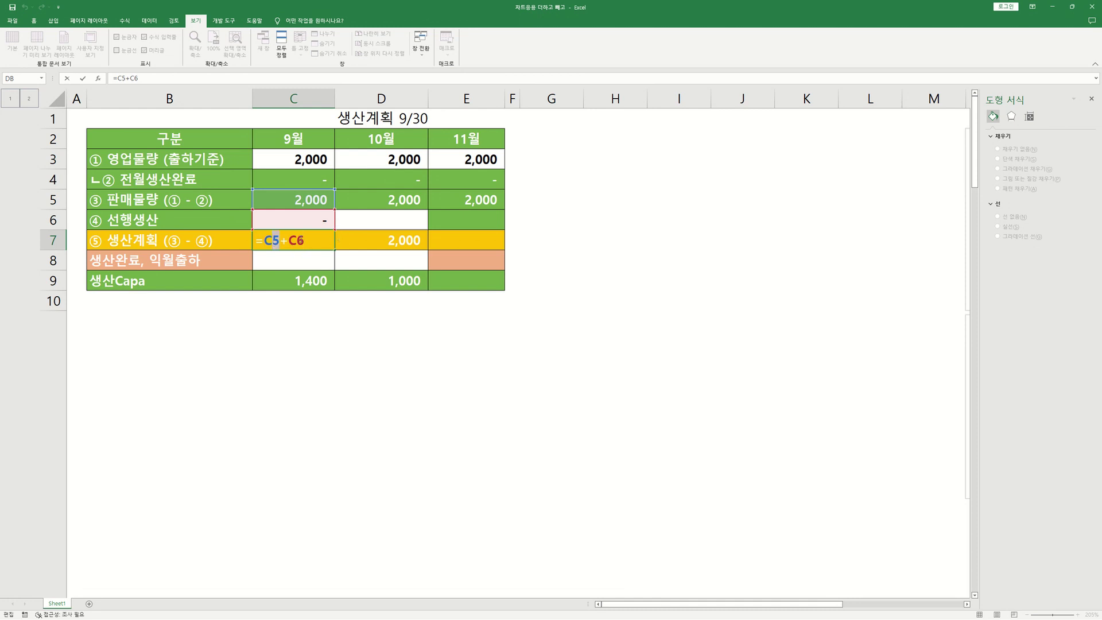
key("Return")
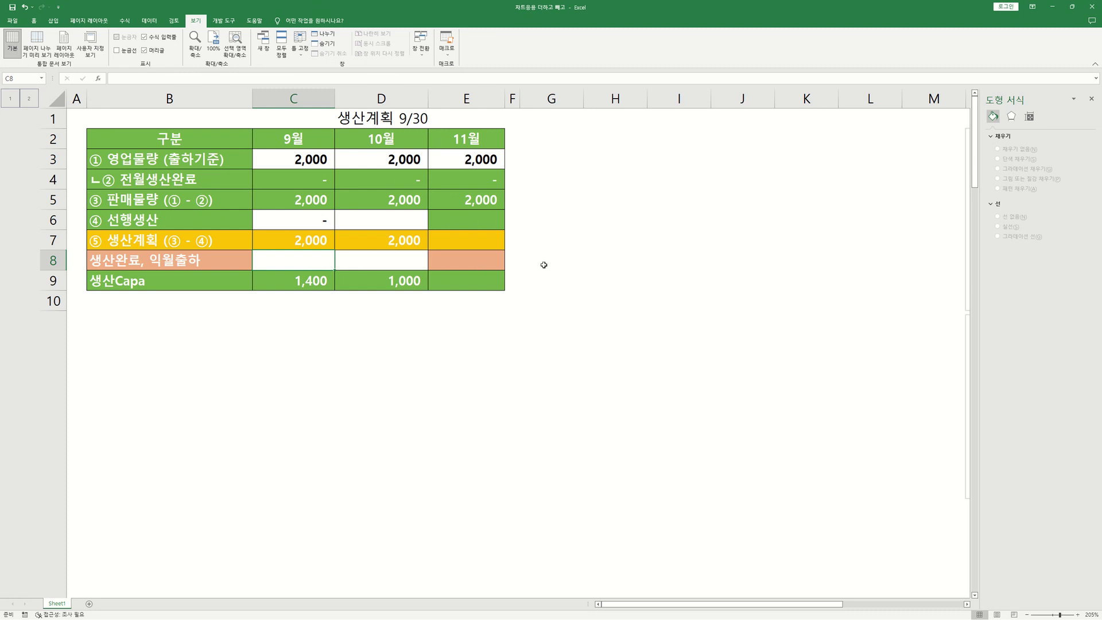
Enter 400 as September's 생산완료, 익월출하 quantity and review October's ① 영업물량.
type("400")
key("Return")
left_click(395, 158)
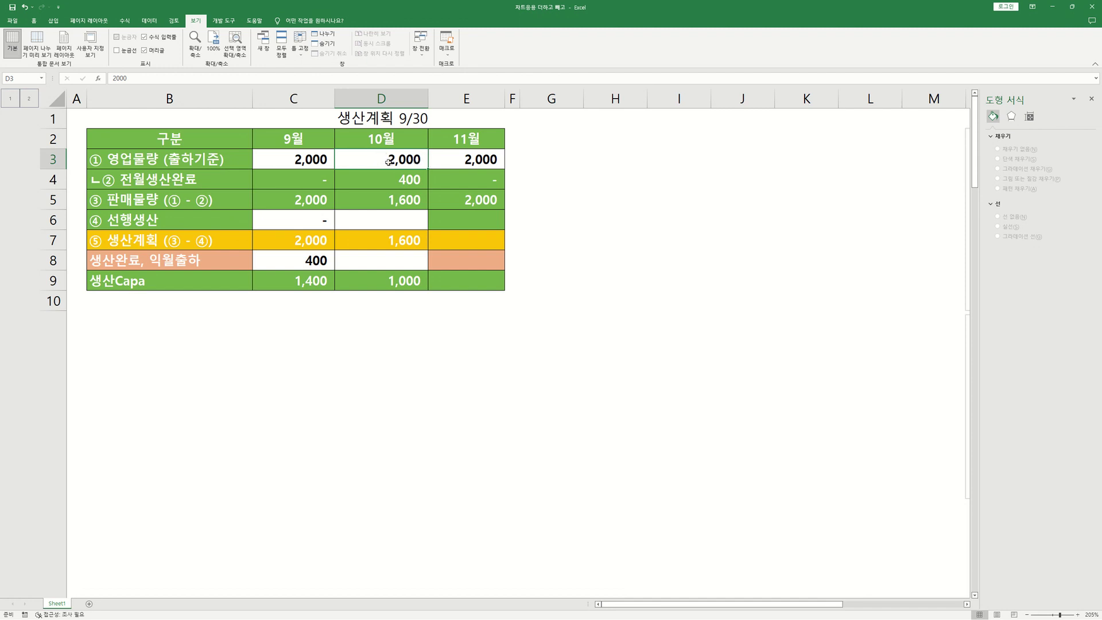
left_click(413, 120)
left_click(400, 143)
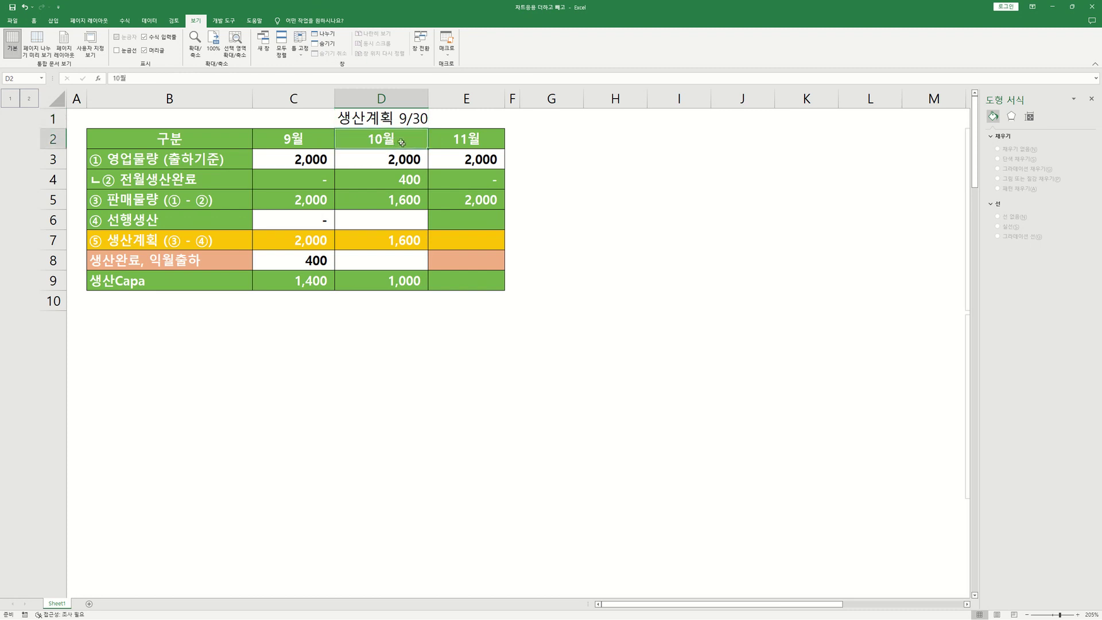
left_click(323, 261)
left_click(411, 161)
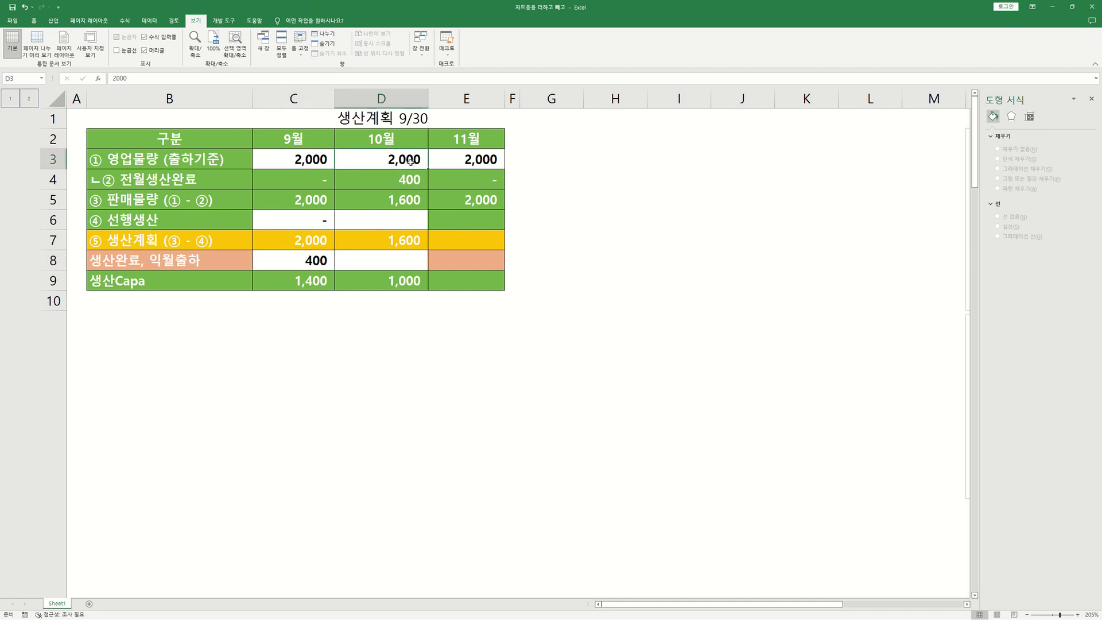
Re-enter October's ② 전월생산완료 formula as =C8, referencing September's 생산완료, 익월출하 quantity.
left_click(410, 176)
type("=")
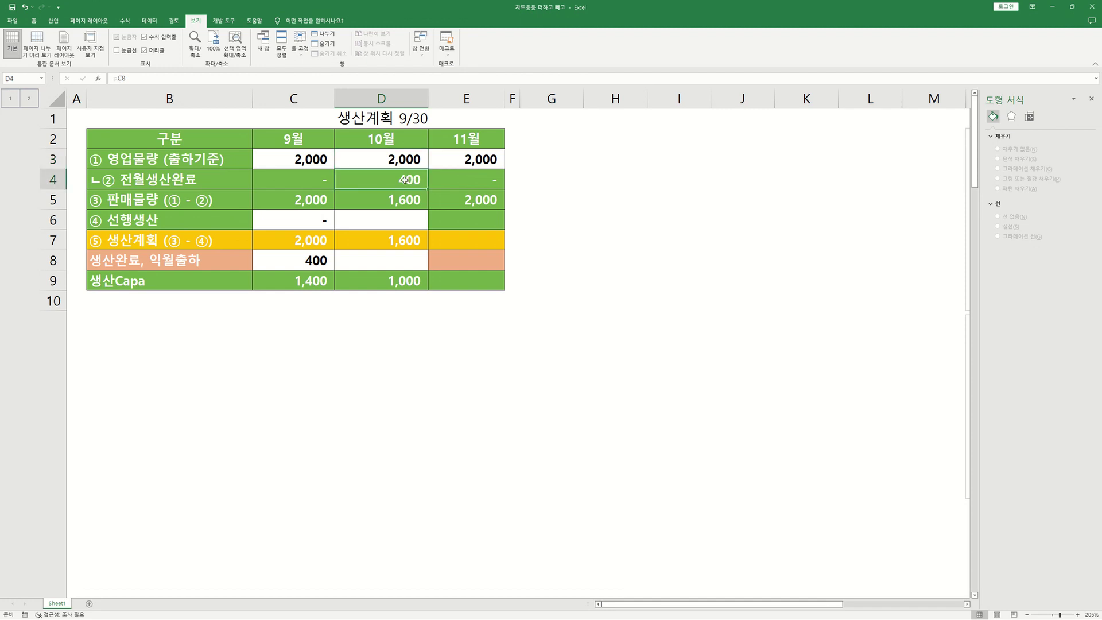
left_click(314, 263)
left_click_drag(360, 180, 331, 177)
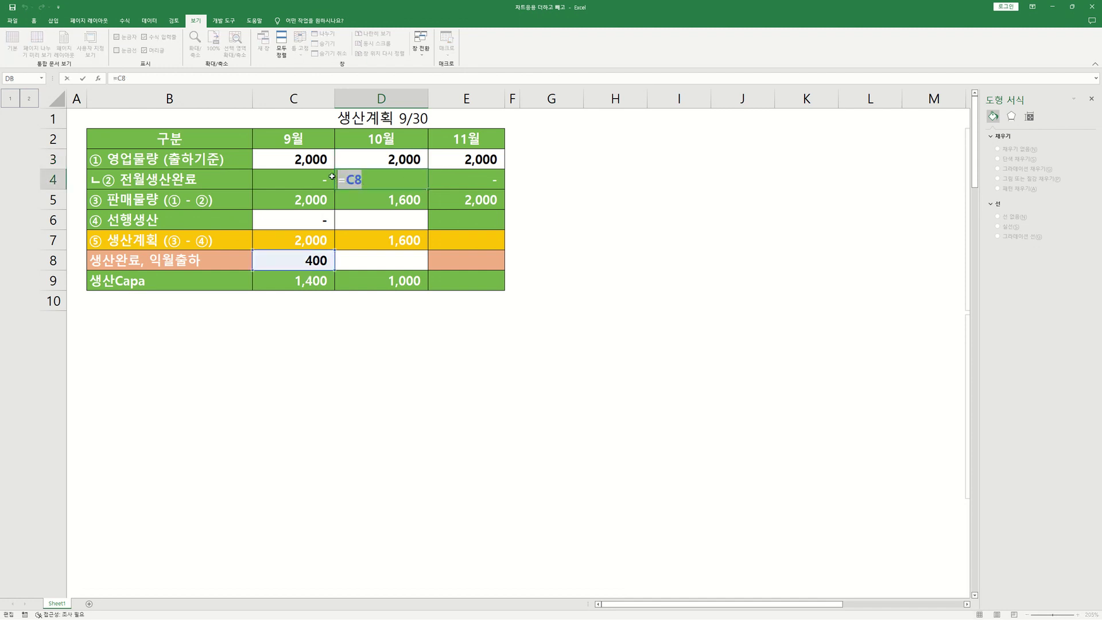
key("BackSpace")
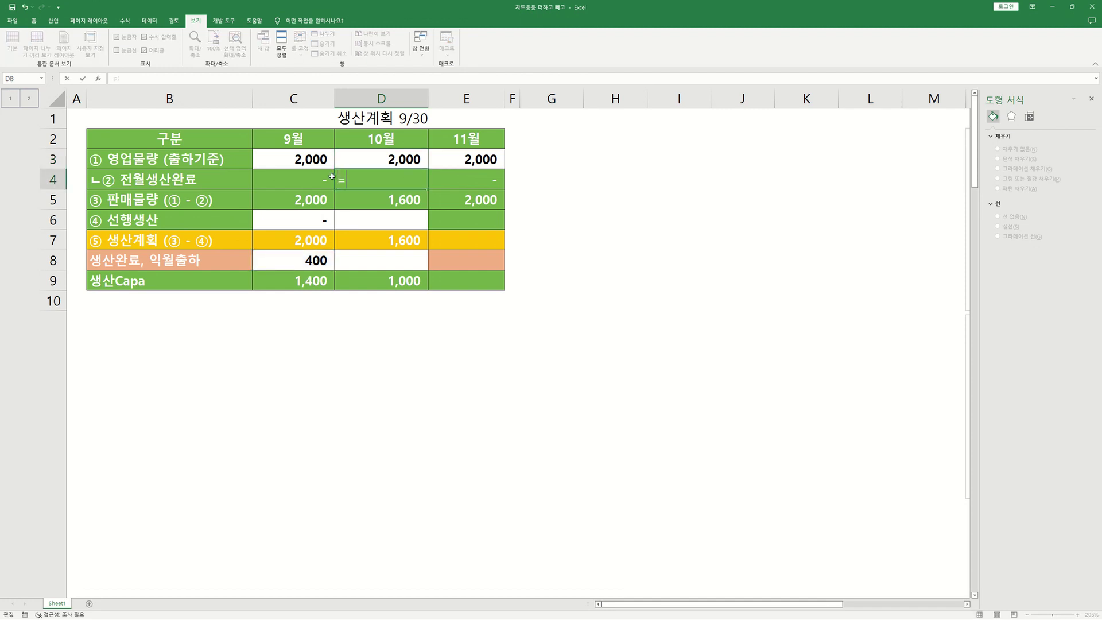
left_click(296, 257)
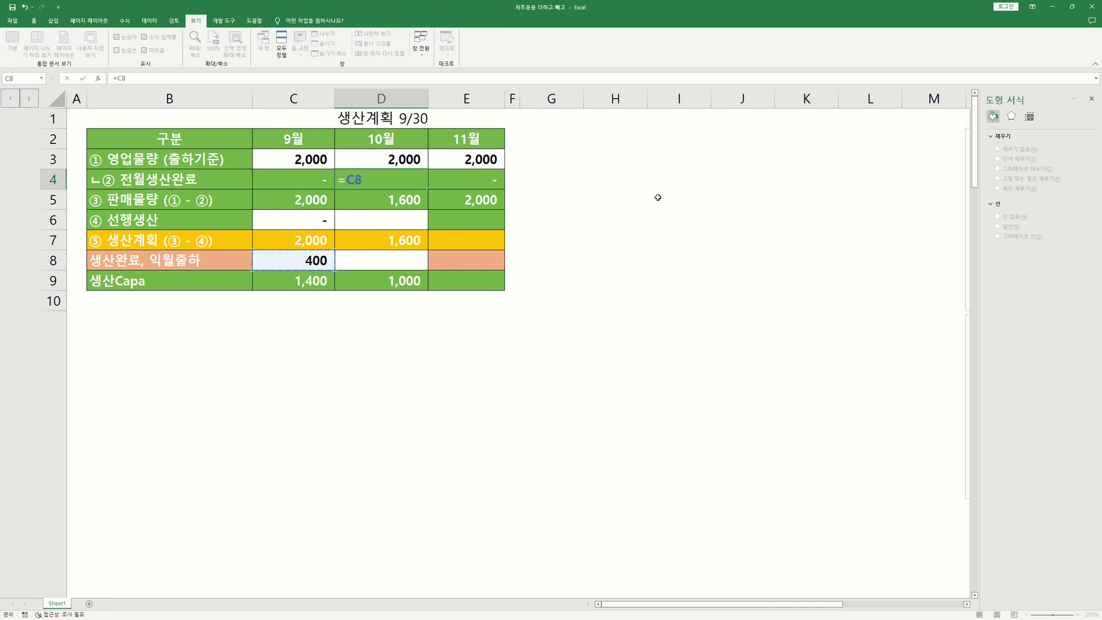
key("Return")
left_click(416, 186)
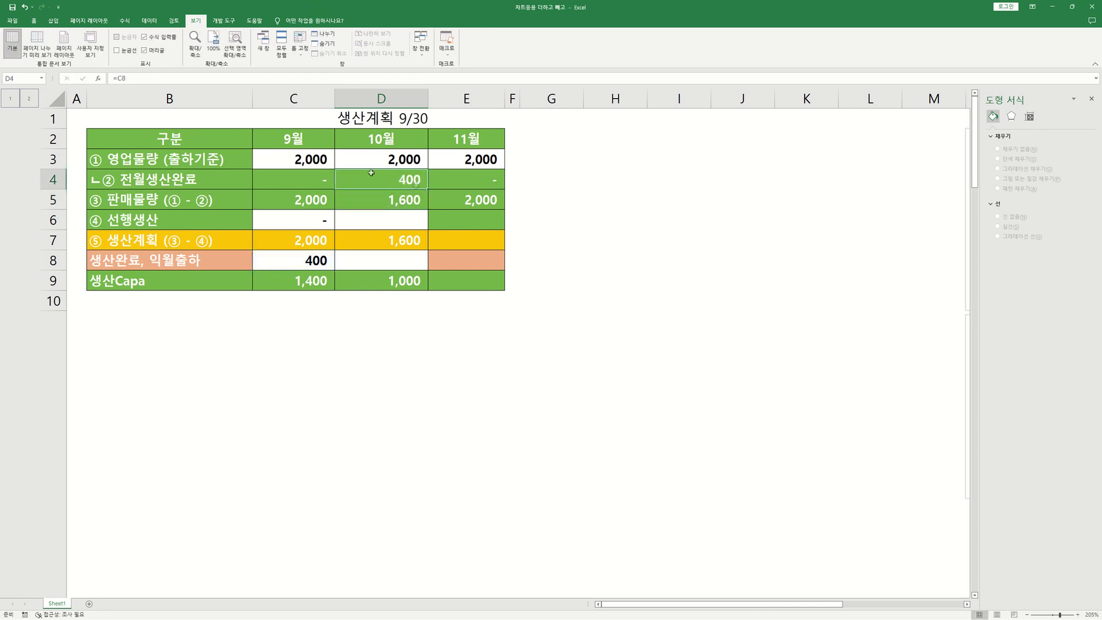
Set October's ③ 판매물량 formula to =D3-D4, 영업물량 minus 전월생산완료.
left_click(389, 197)
type("=")
left_click(405, 159)
type("-")
left_click(403, 172)
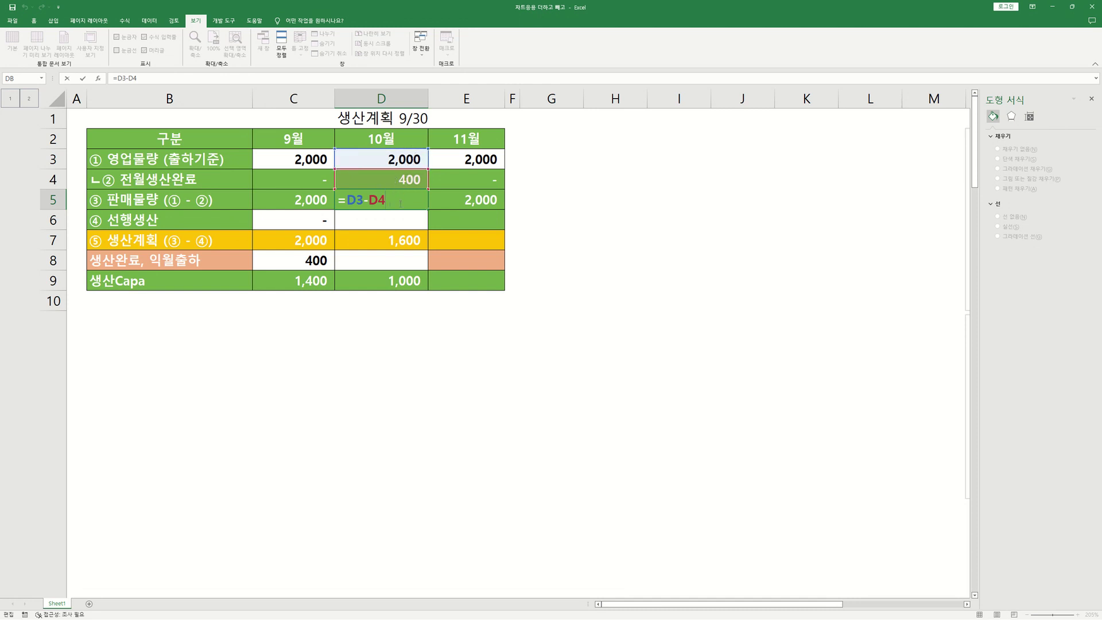
key("ctrl+Return")
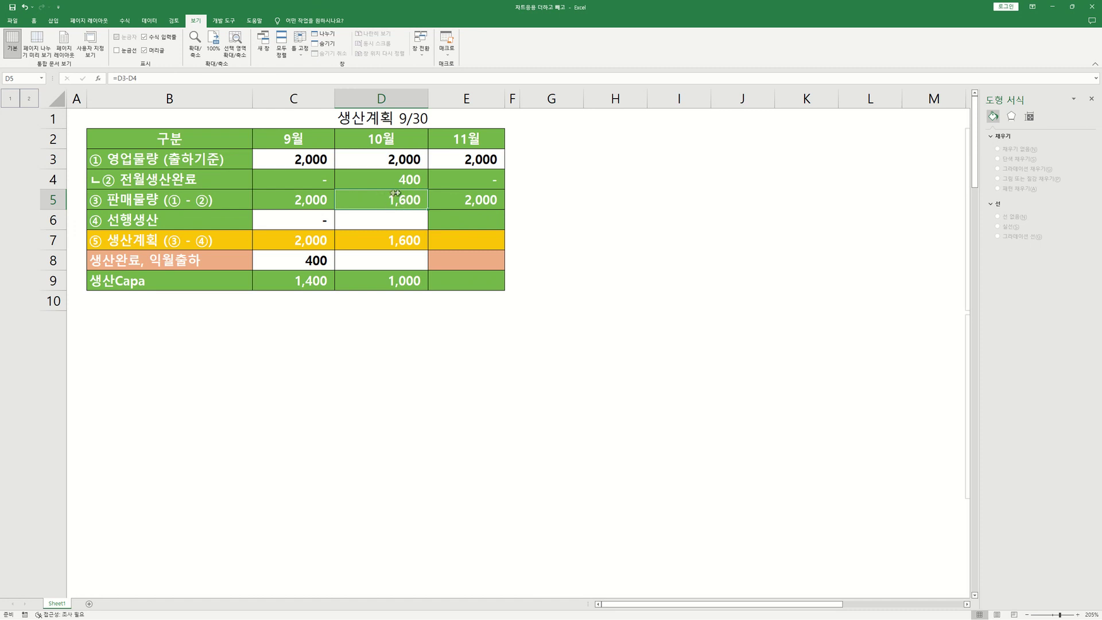
Enter 200 as October's ④ 선행생산 quantity.
left_click(409, 224)
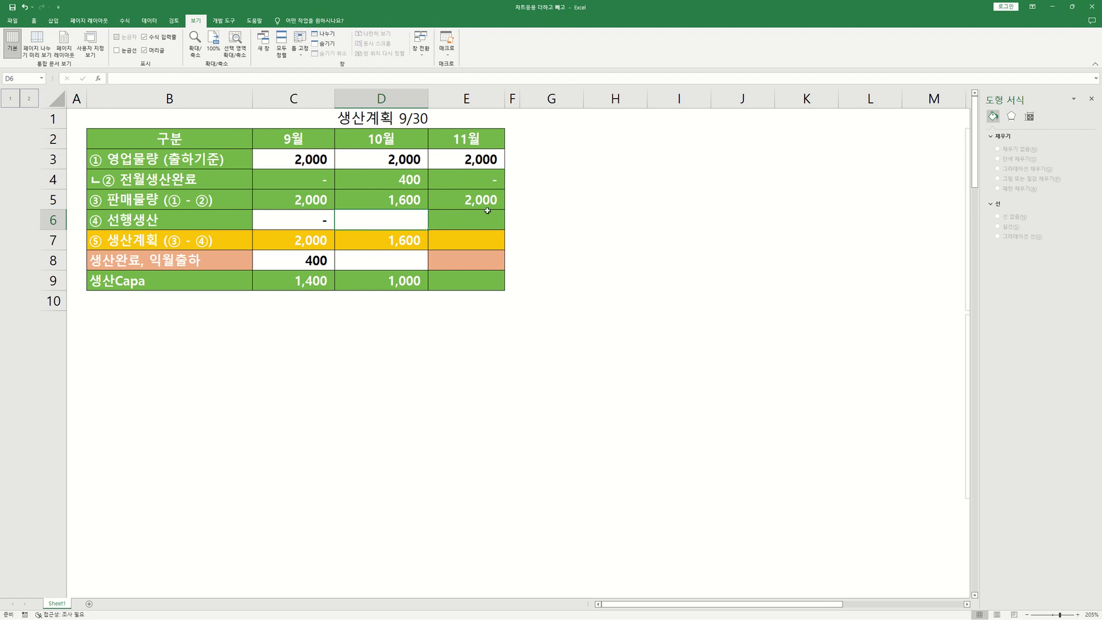
type("200")
key("Return")
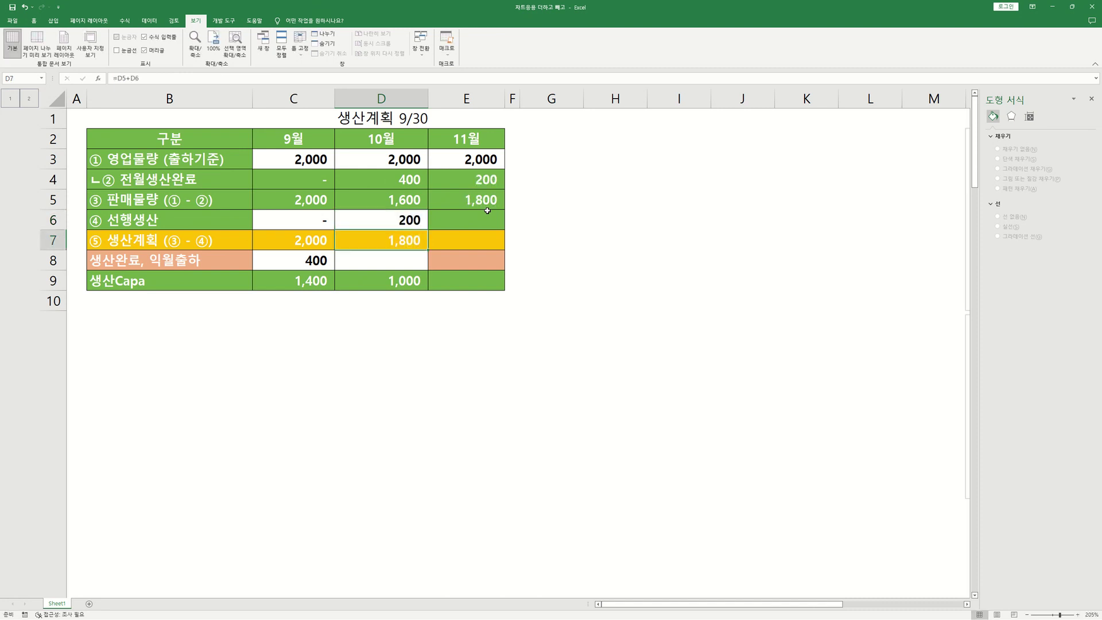
Inspect November's ② 전월생산완료 formula and October's ⑤ 생산계획 formula to see how they use October's 선행생산.
left_click(366, 217)
left_click_drag(468, 184, 482, 202)
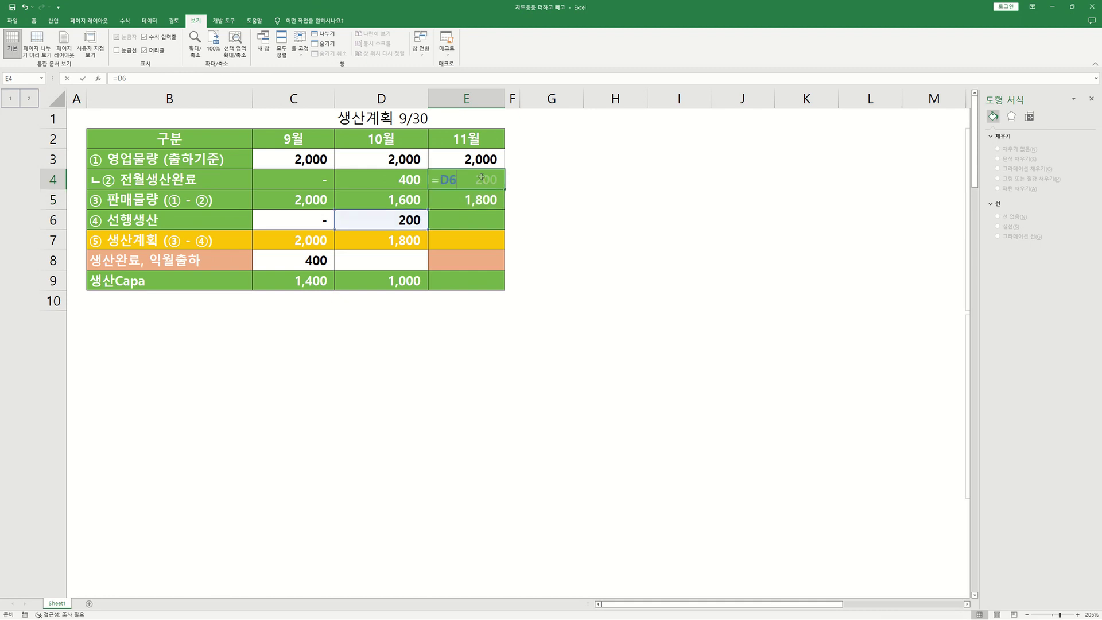
double_click(480, 178)
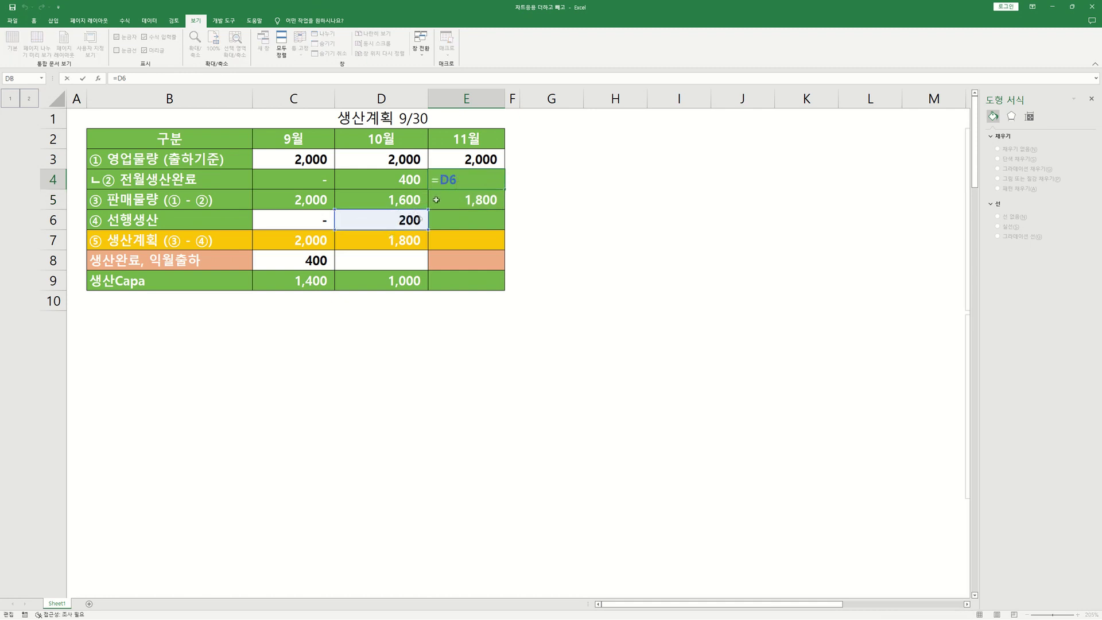
left_click_drag(445, 183, 473, 185)
key("ctrl+Return")
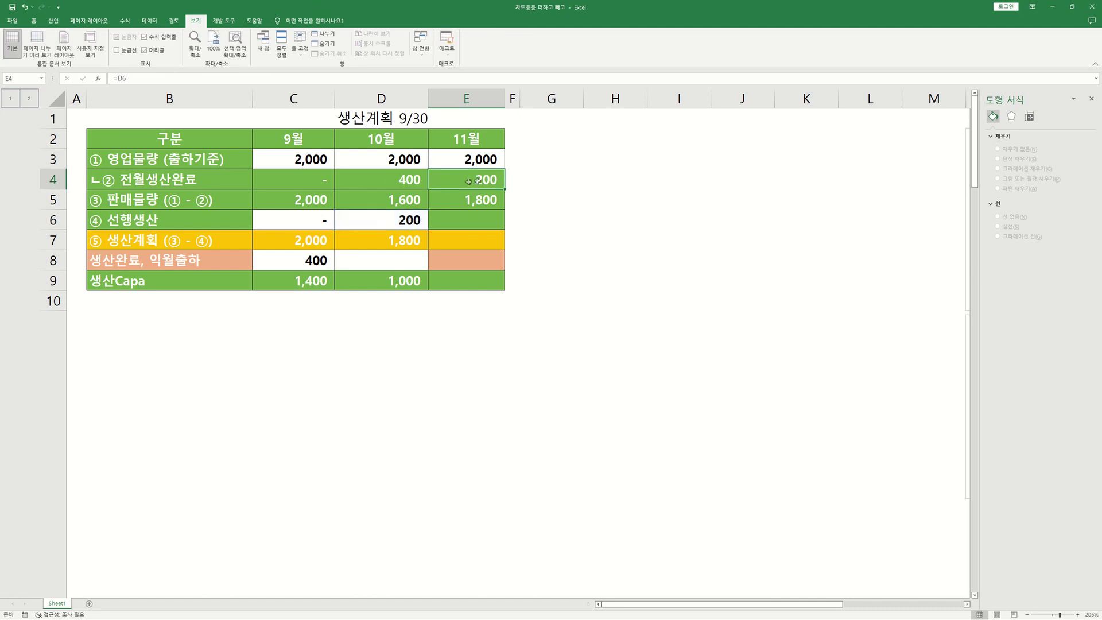
left_click(410, 222)
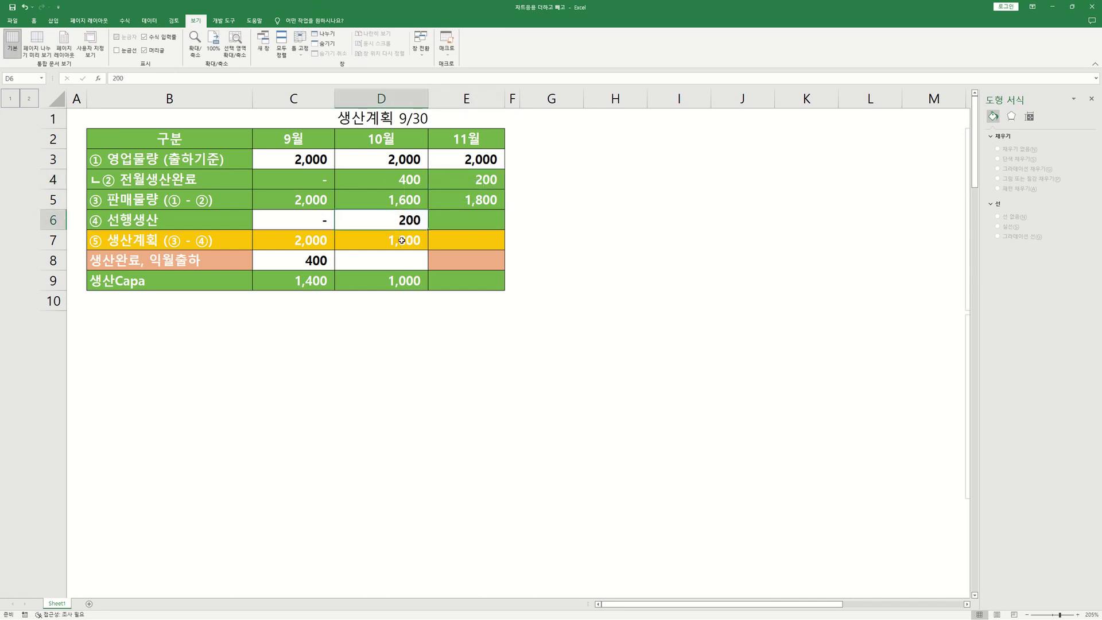
double_click(402, 240)
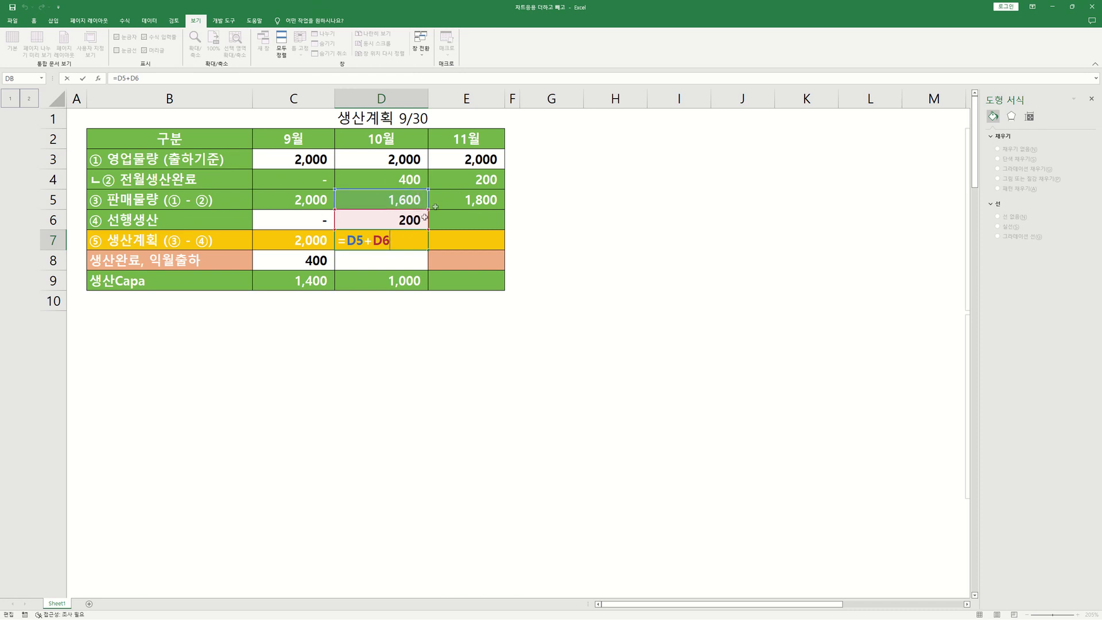
key("Escape")
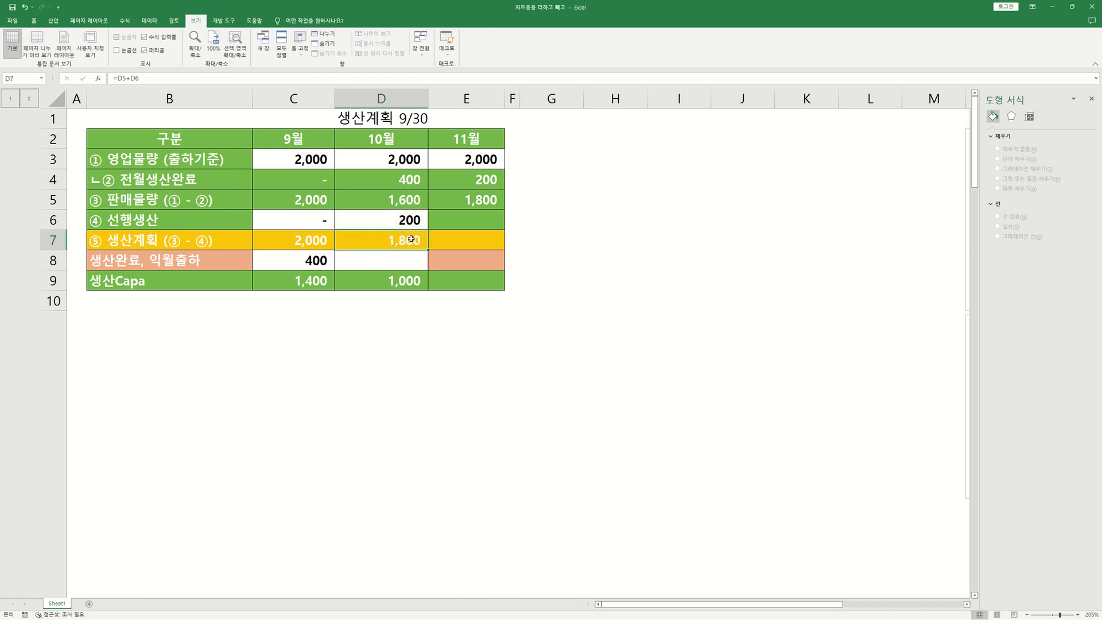
Try 100 and 200 as October's 생산완료, 익월출하 quantity, and clear that cell.
left_click(392, 261)
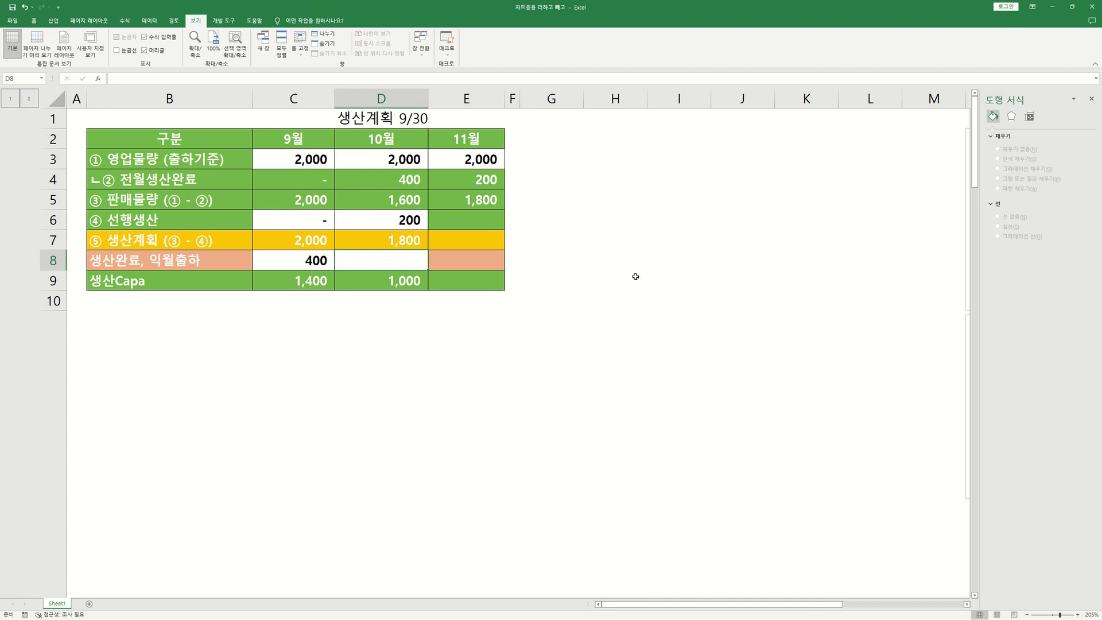
type("100")
key("ctrl+Return")
type("200")
key("ctrl+Return")
key("Delete")
left_click_drag(386, 133, 382, 280)
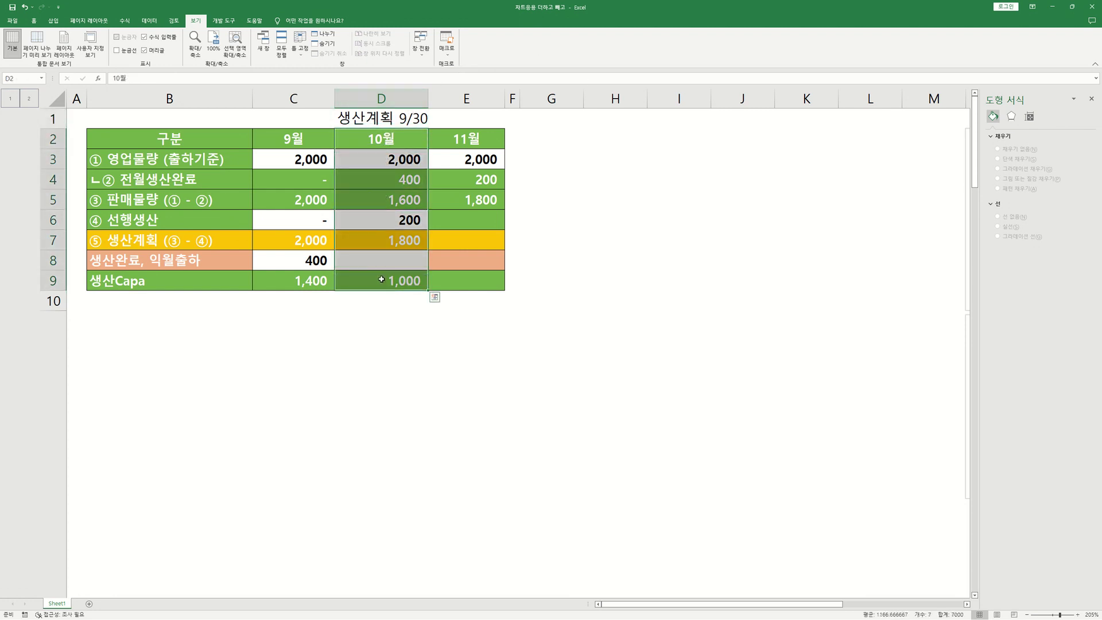
left_click(396, 268)
left_click_drag(462, 218, 462, 299)
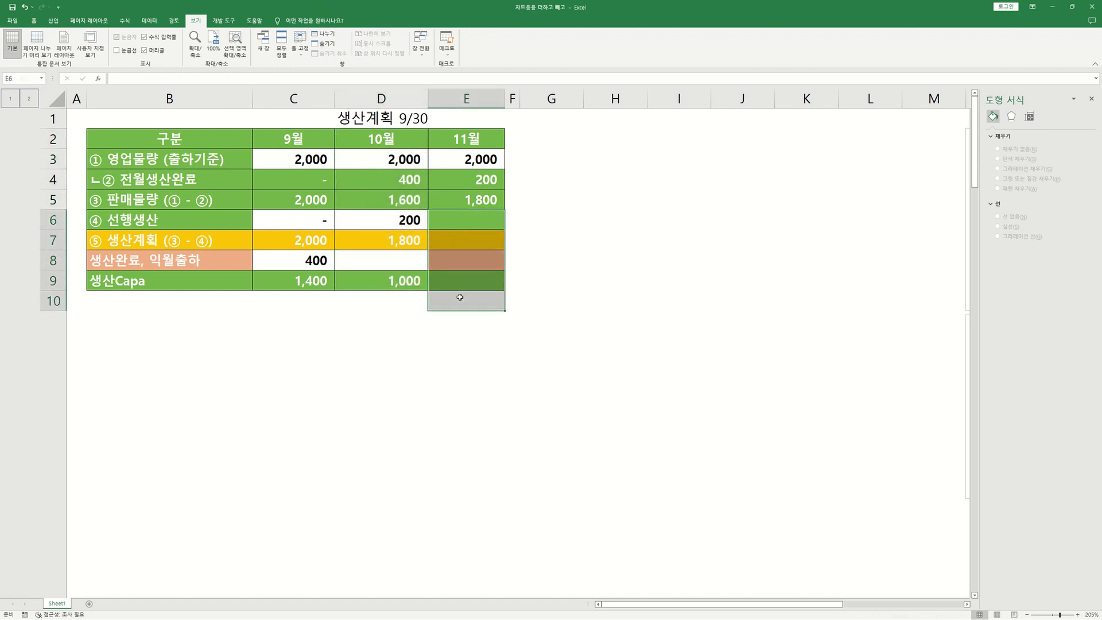
left_click(392, 313)
key("ctrl+shift+Down")
left_click(388, 259)
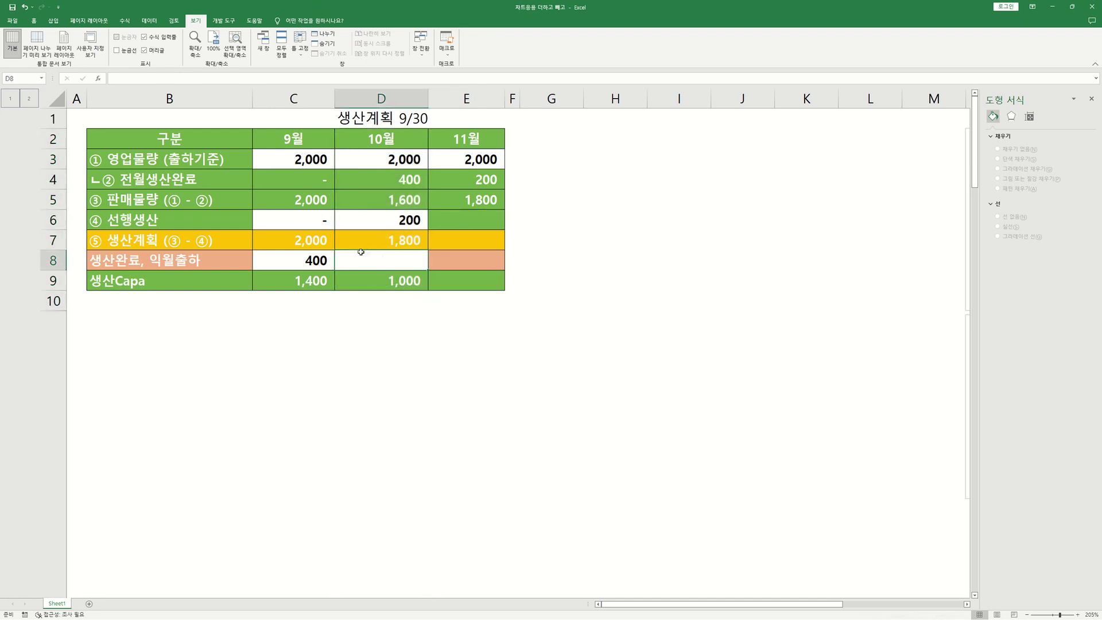
Set the 생산Capa values for September and October to 2,000 each.
left_click(383, 279)
left_click(308, 294)
left_click(315, 283)
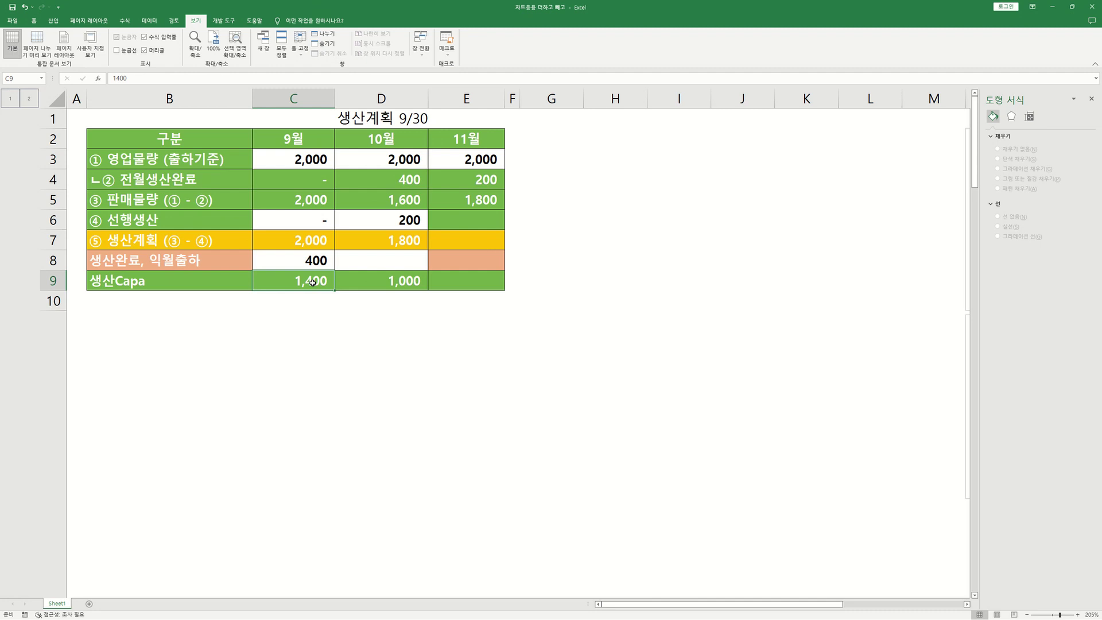
type("2,000")
key("Return")
key("Up")
key("Right")
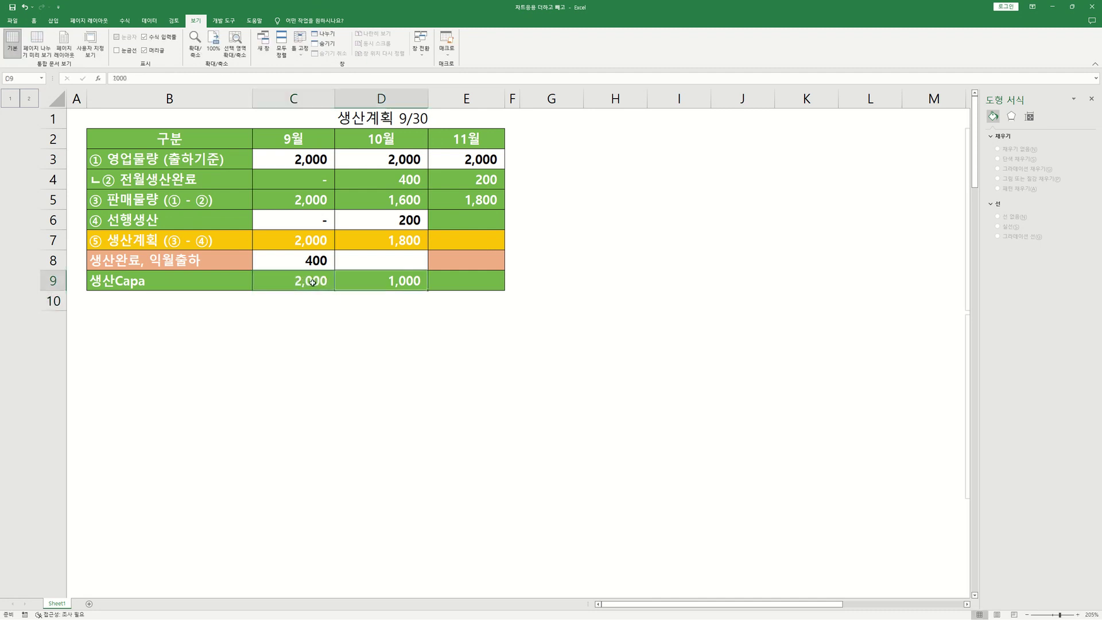
type("2,000")
Remove the 생산Capa row from the production plan table and reveal the grouped rows holding the 시가/고가/저가/종가 table.
left_click_drag(169, 281, 442, 283)
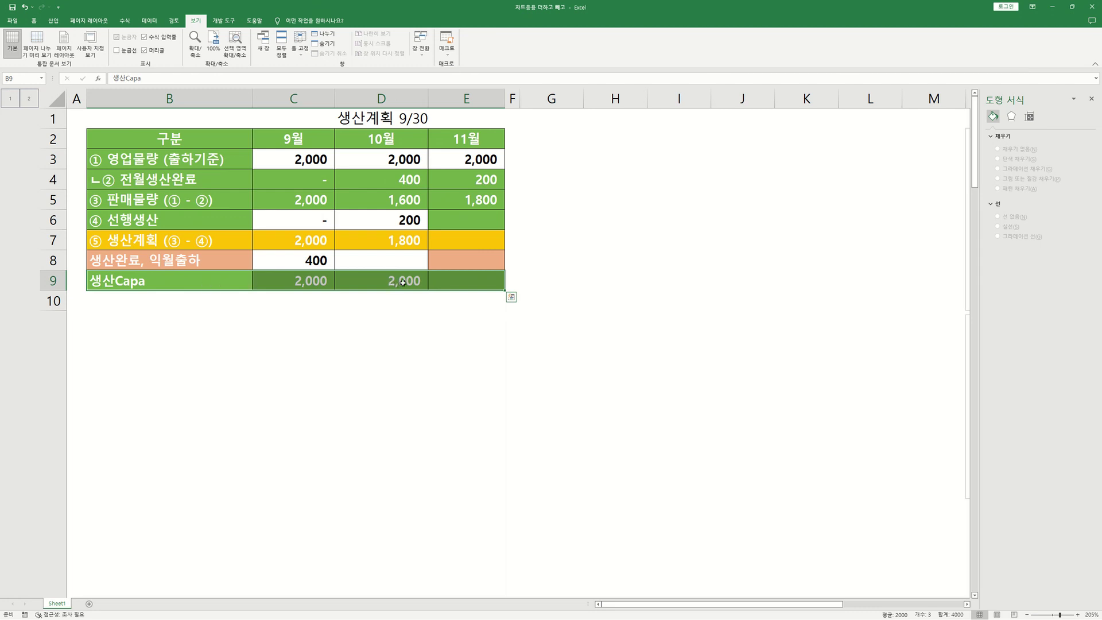
left_click(102, 281)
left_click(77, 283)
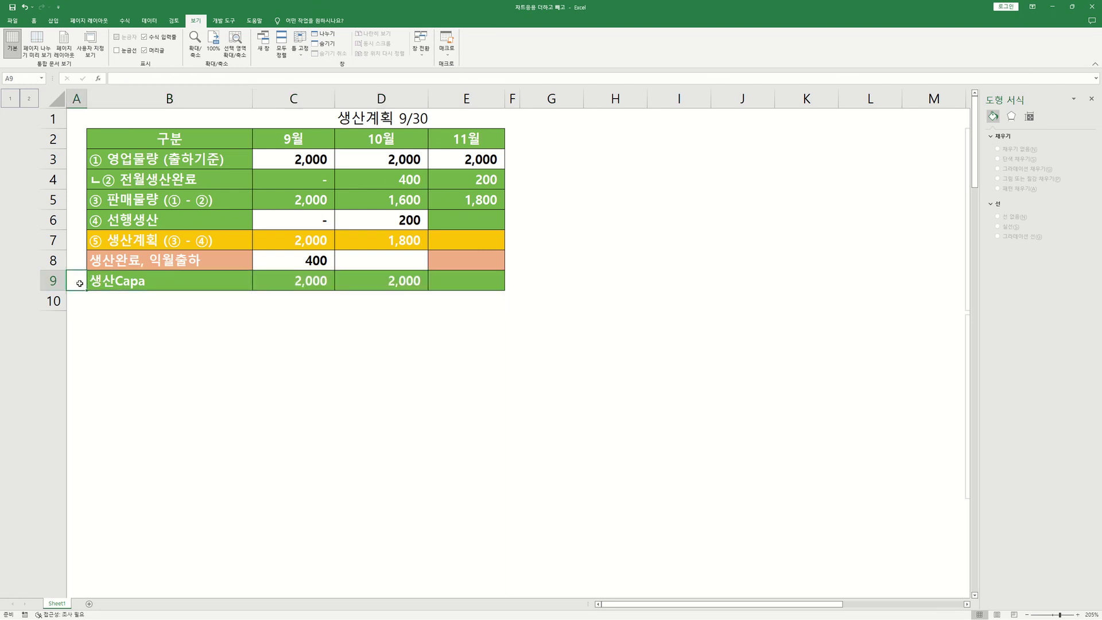
left_click_drag(87, 290, 520, 285)
left_click(639, 253)
left_click(336, 311)
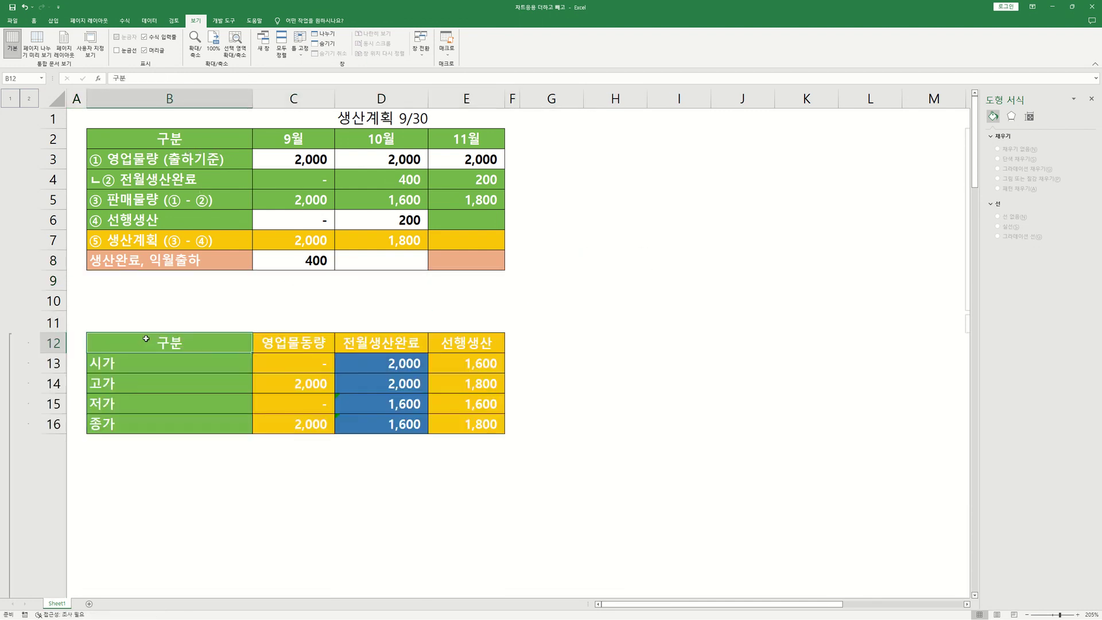
Examine the lower table's row labels 시가, 고가, 저가, 종가 and its column headers 영업물동량, 전월생산완료, 선행생산.
left_click(164, 347)
left_click(147, 365)
left_click(134, 387)
left_click(124, 409)
left_click(124, 430)
left_click(198, 367)
left_click_drag(198, 368, 189, 428)
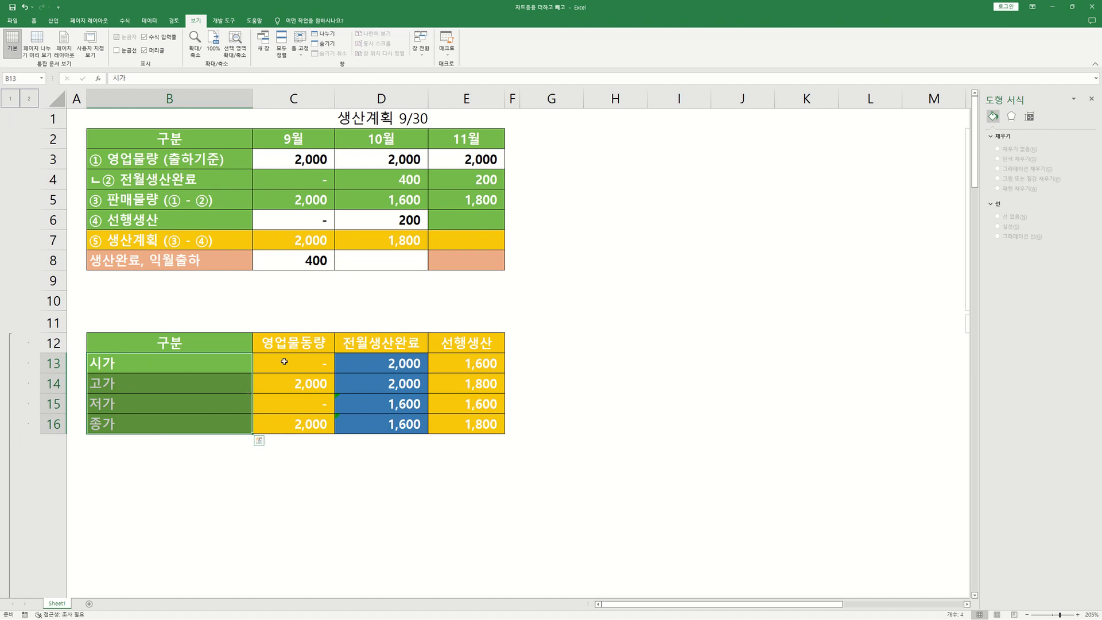
left_click(304, 349)
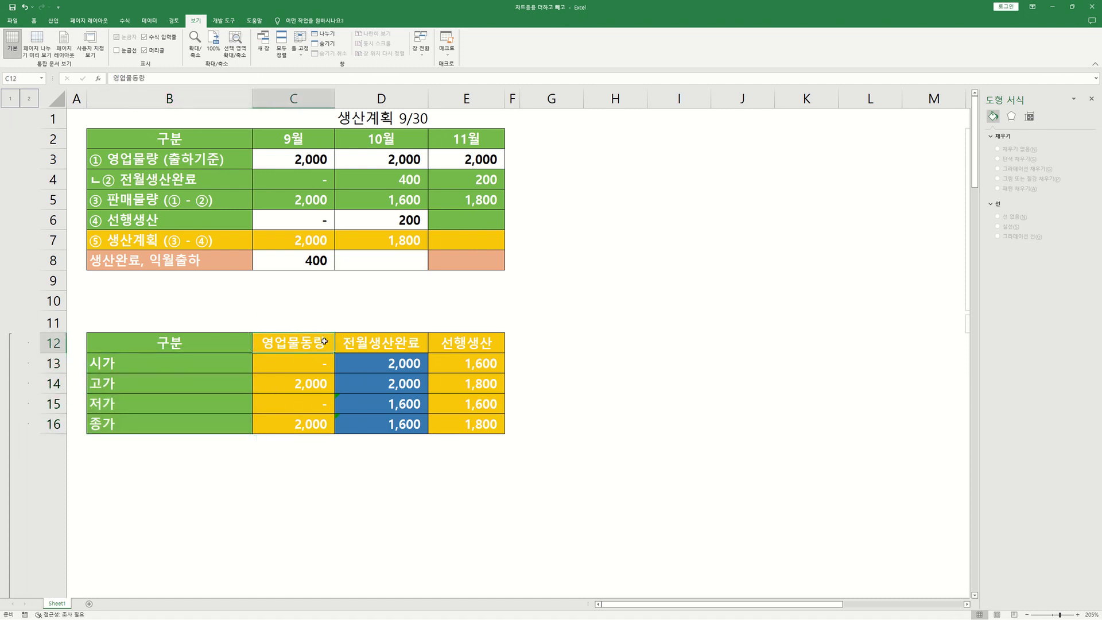
left_click(383, 345)
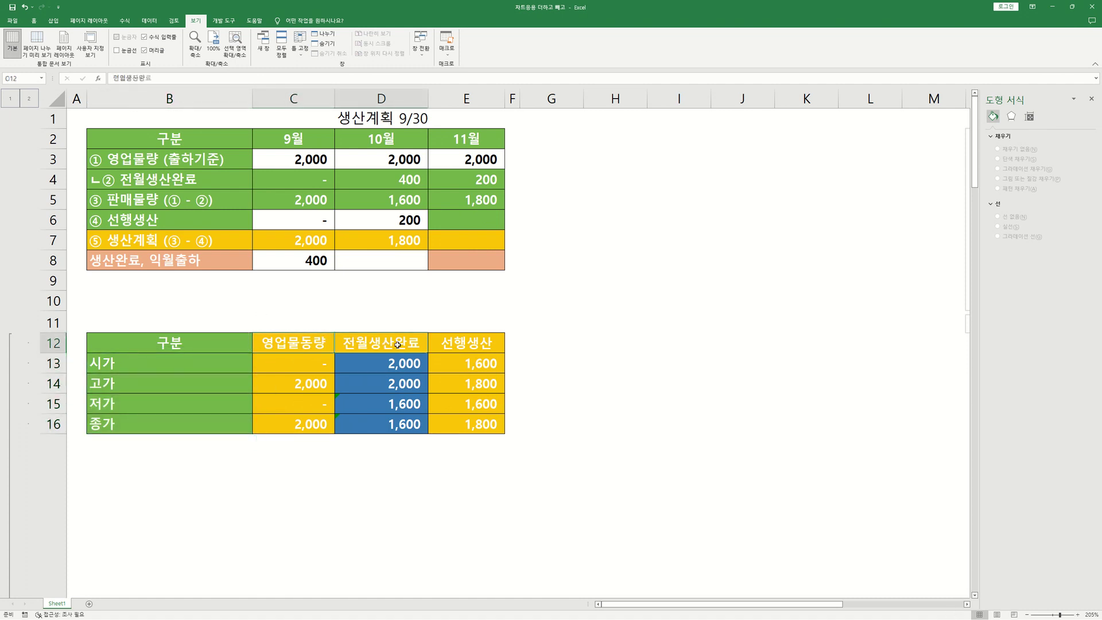
left_click(497, 349)
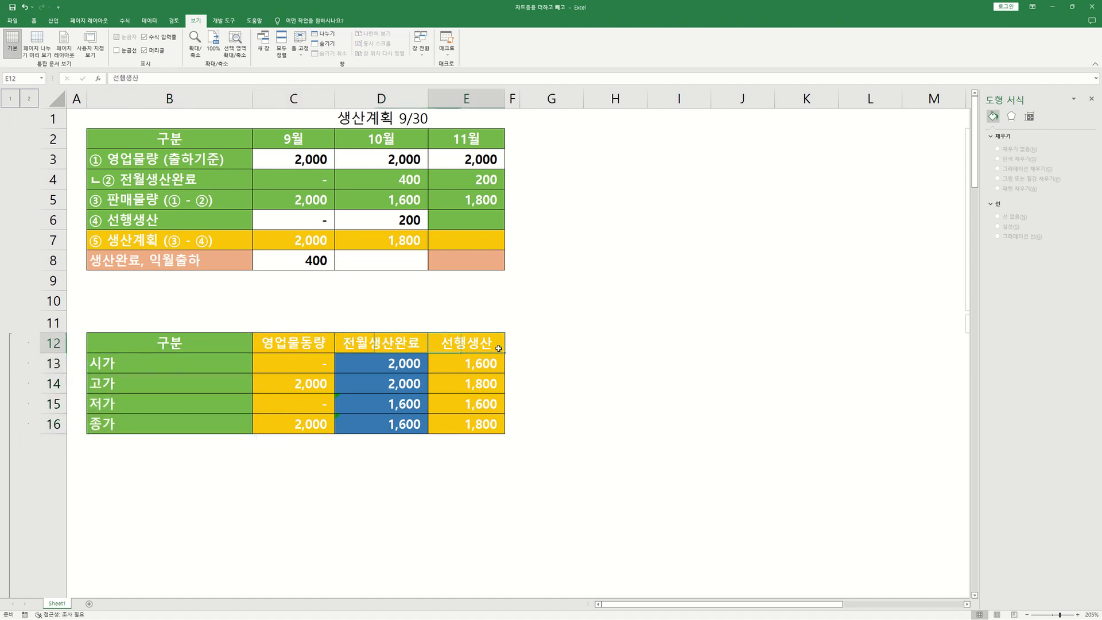
Add the title 10월 (9/30) above the 시가/고가/저가/종가 table in cell B11.
left_click(138, 321)
type("10")
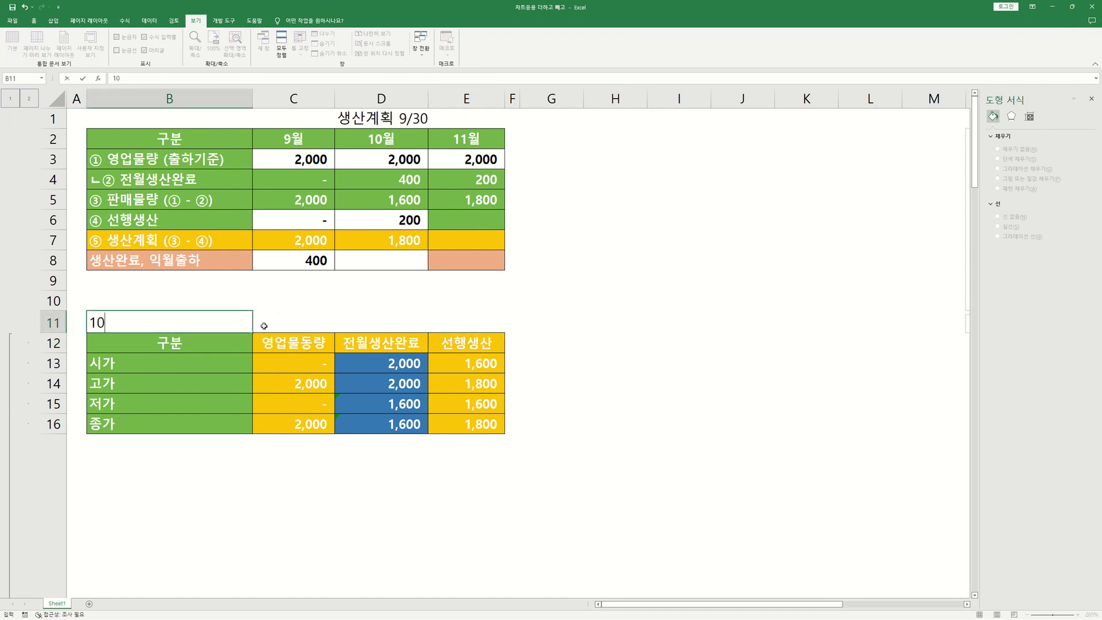
type("dnjf")
key("BackSpace")
key("BackSpace")
key("BackSpace")
key("BackSpace")
type("워")
type("ㄹ (")
type("9/30)")
key("Return")
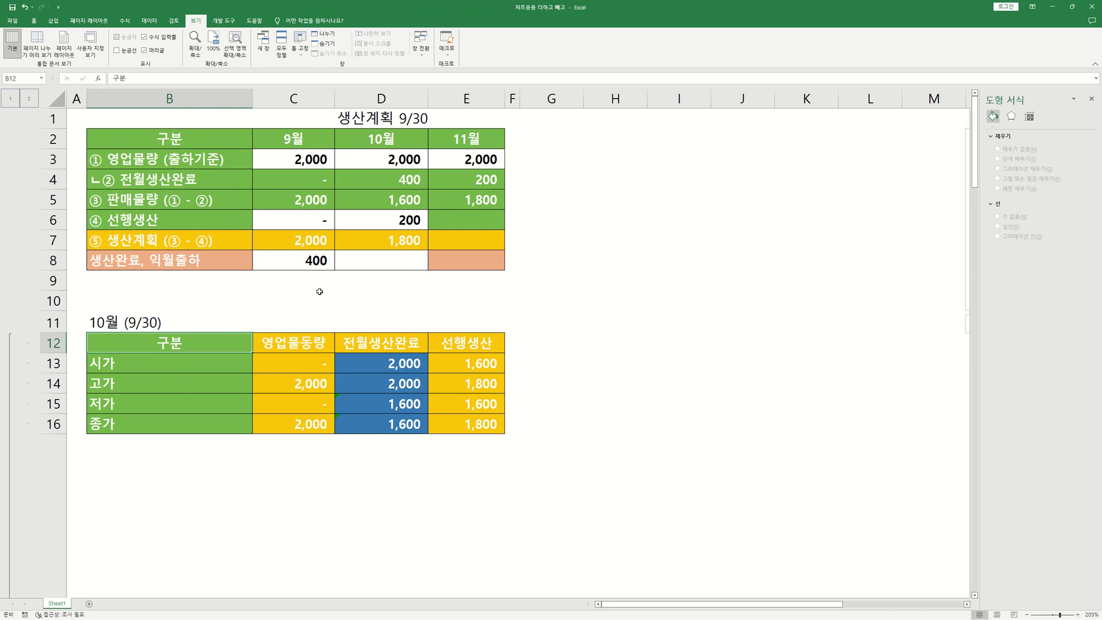
Review the 영업물동량 column and the 시가, 고가, 저가 and 종가 row labels under the 10월 (9/30) title.
left_click(308, 342)
left_click(317, 365)
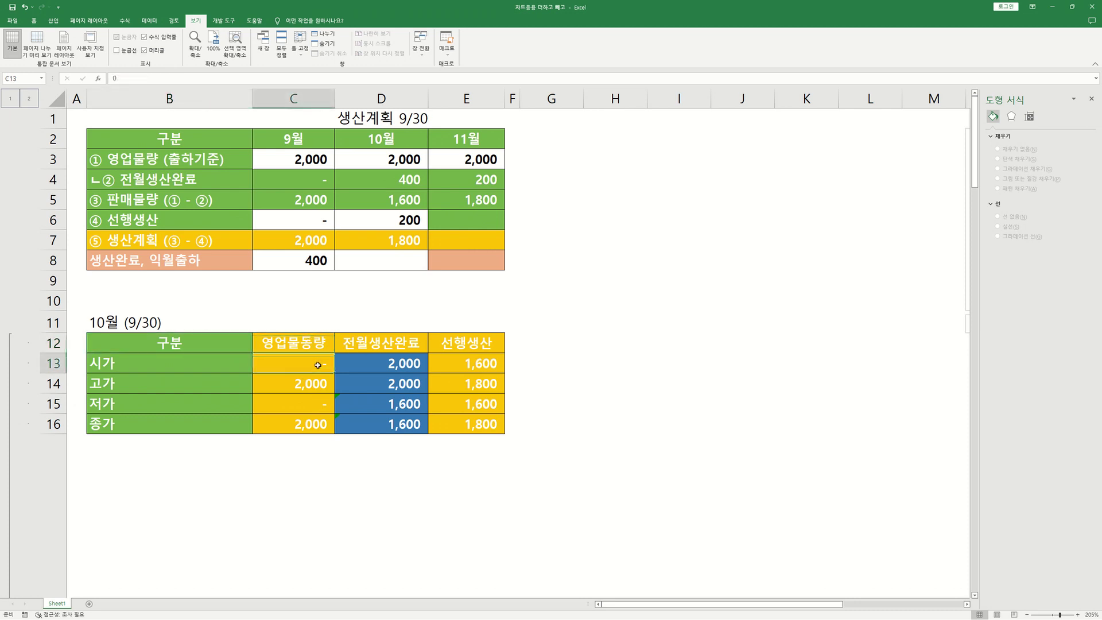
left_click(176, 390)
left_click(218, 366)
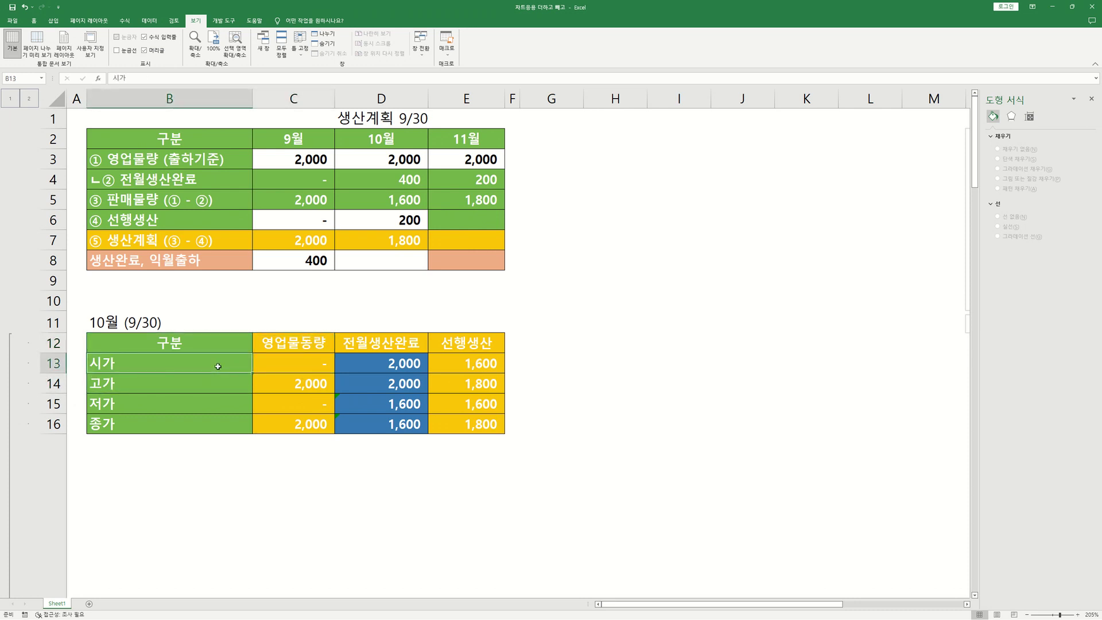
left_click(200, 381)
left_click(190, 407)
left_click(189, 428)
left_click(609, 340)
mouse_move(610, 340)
left_mouse_down()
mouse_move(607, 402)
mouse_move(608, 343)
left_mouse_up()
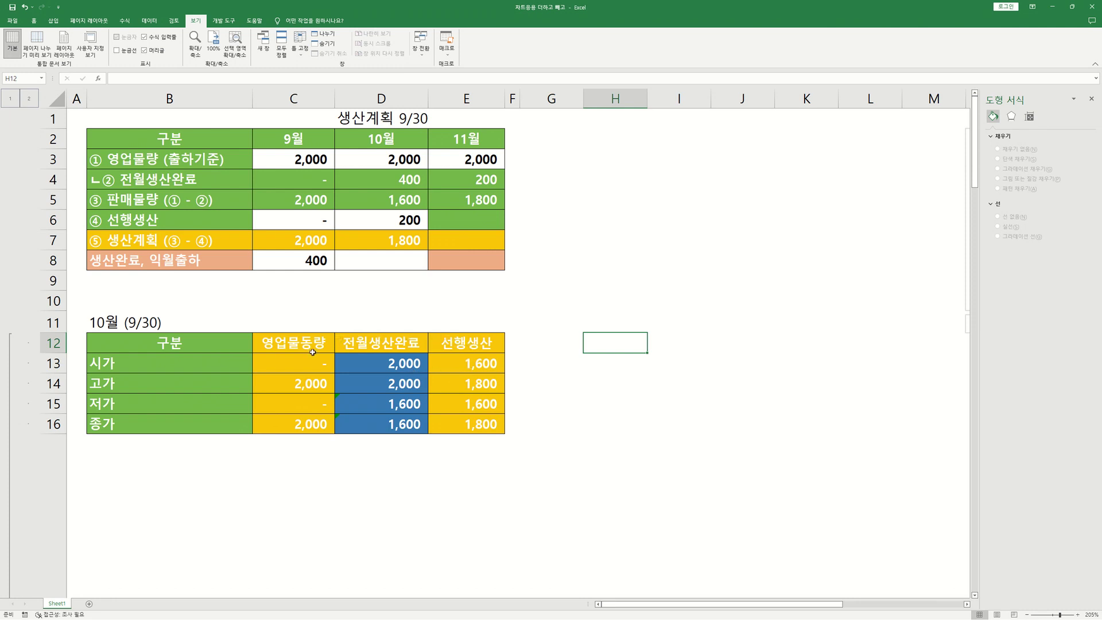
Replace the three column headers in C12:E12 with consecutive dates from 2022-01-01 to 2022-01-03.
left_click(269, 340)
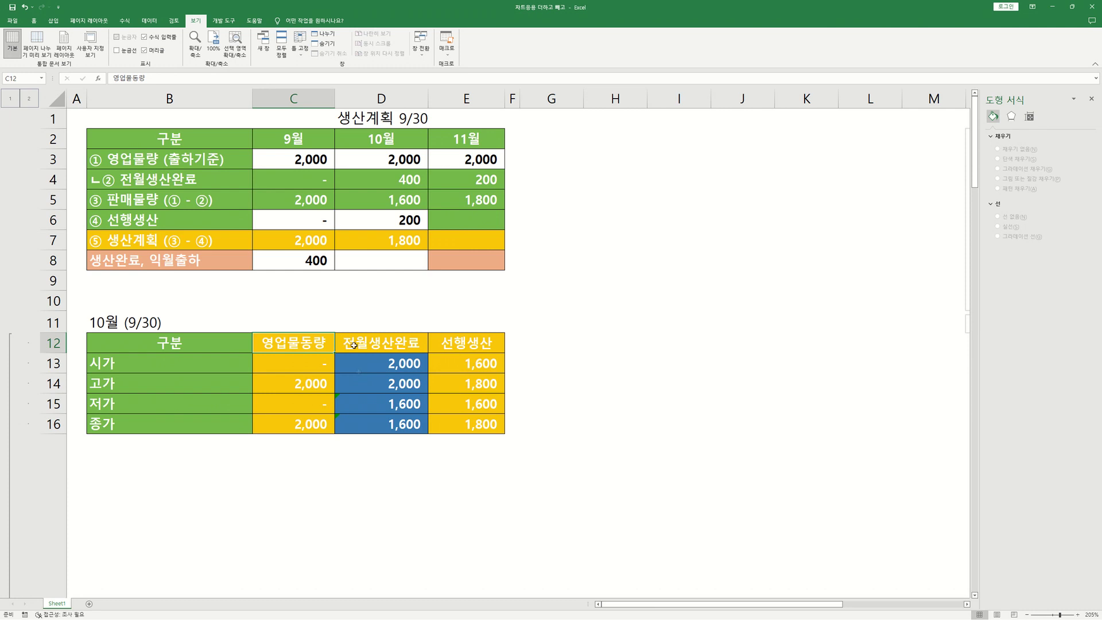
type("1-1")
key("Return")
left_click(317, 341)
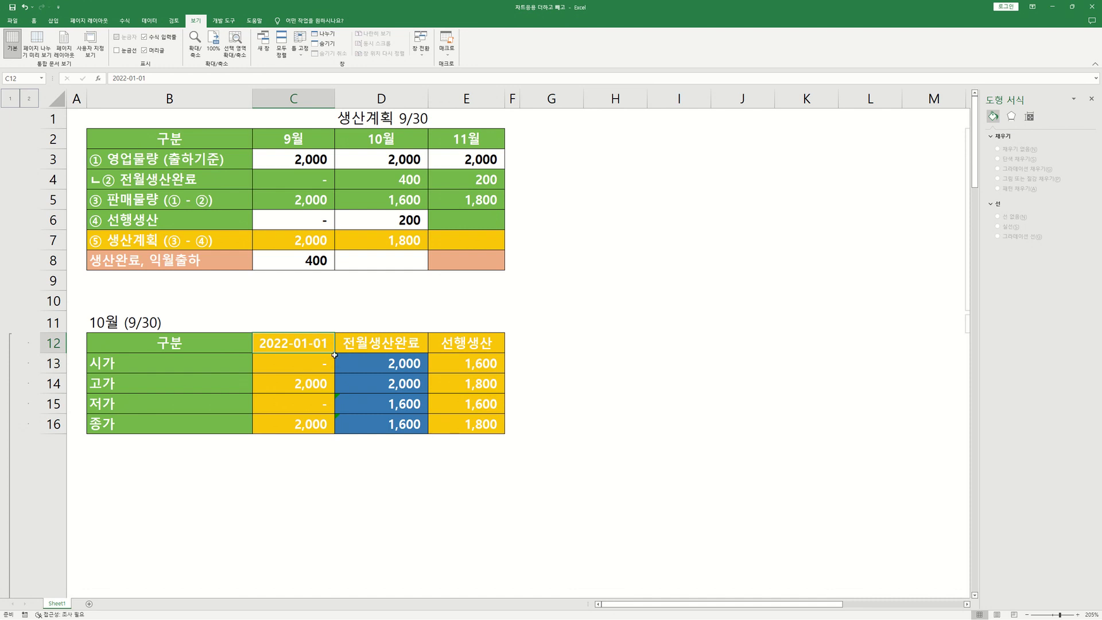
left_click_drag(335, 353, 498, 347)
left_click(615, 343)
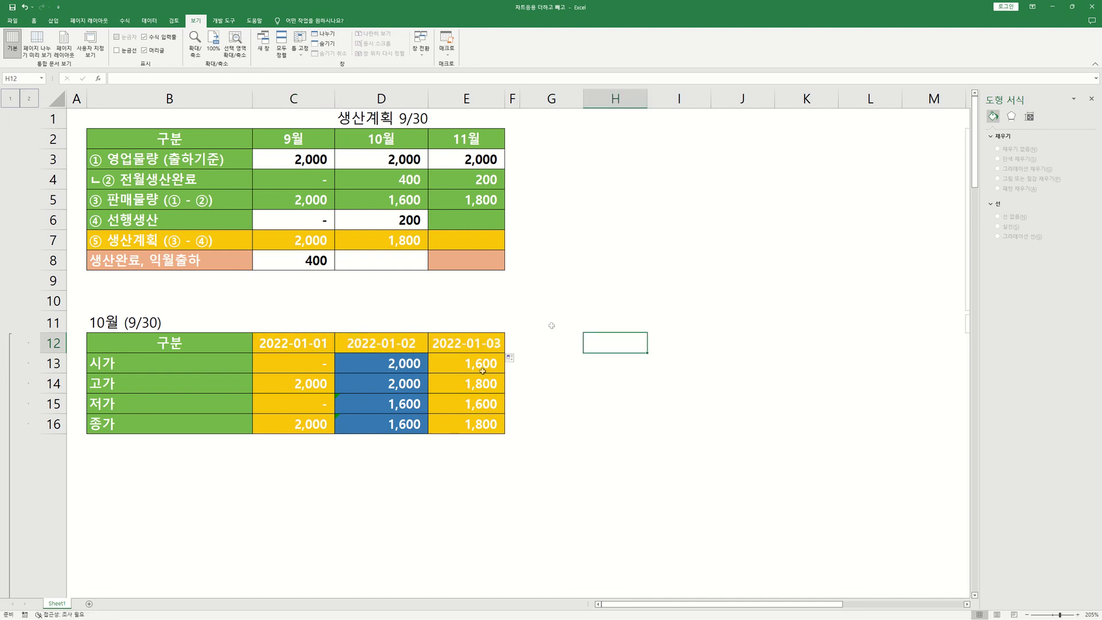
left_click(411, 373)
left_click(317, 366)
left_click(322, 387)
left_click(394, 407)
Insert a 시가-고가-저가-종가 stock chart from C12:E16 and place it beside the production plan table.
left_click_drag(481, 340, 270, 424)
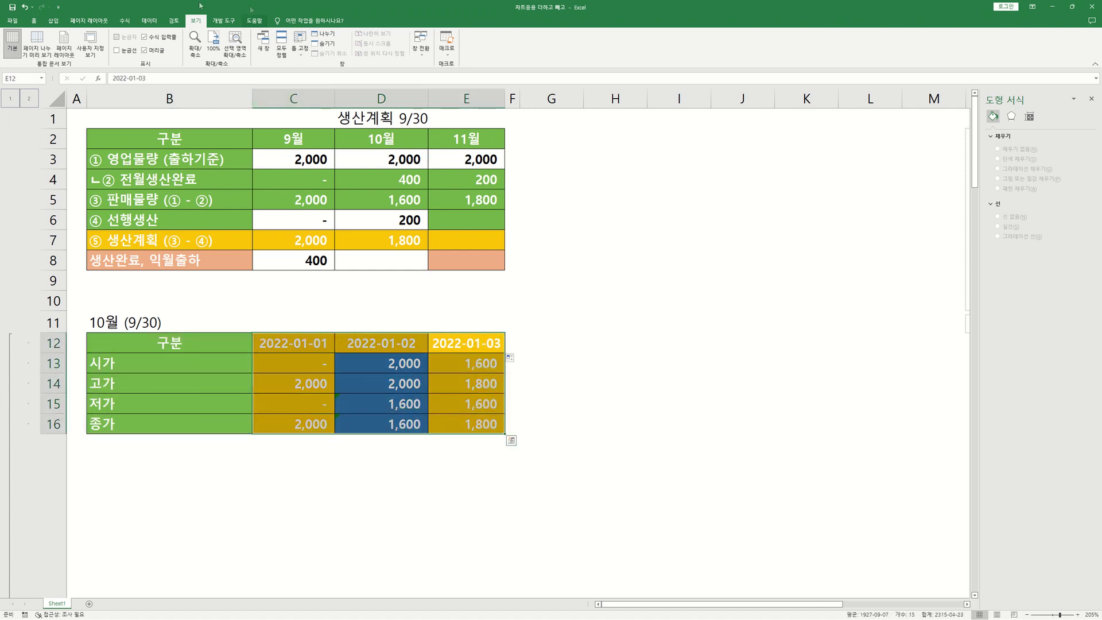
left_click(51, 22)
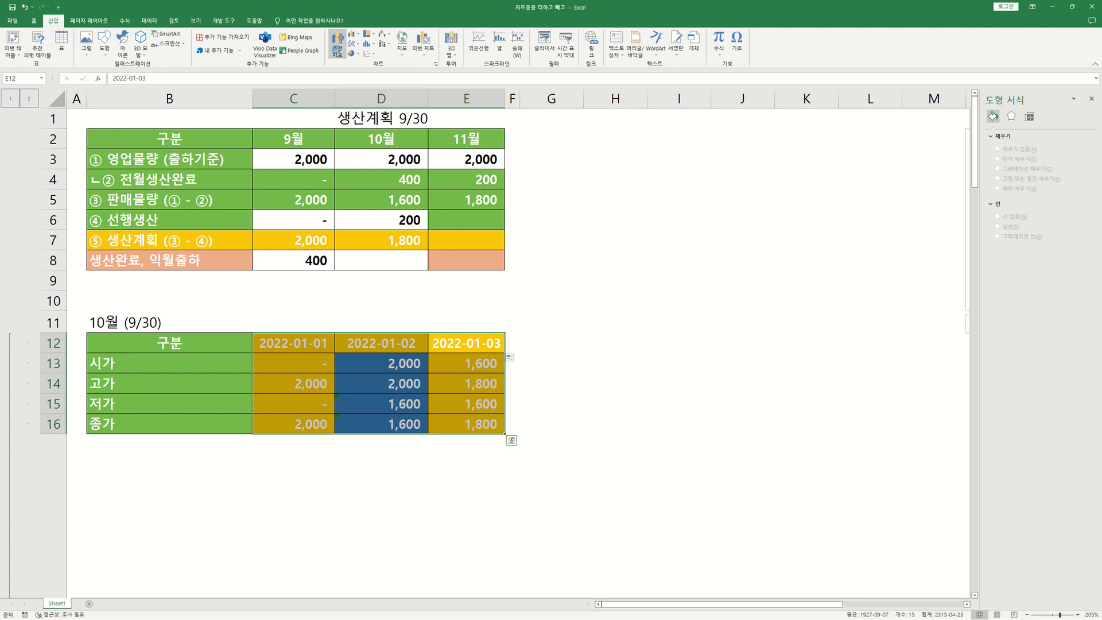
left_click(337, 45)
left_click(462, 201)
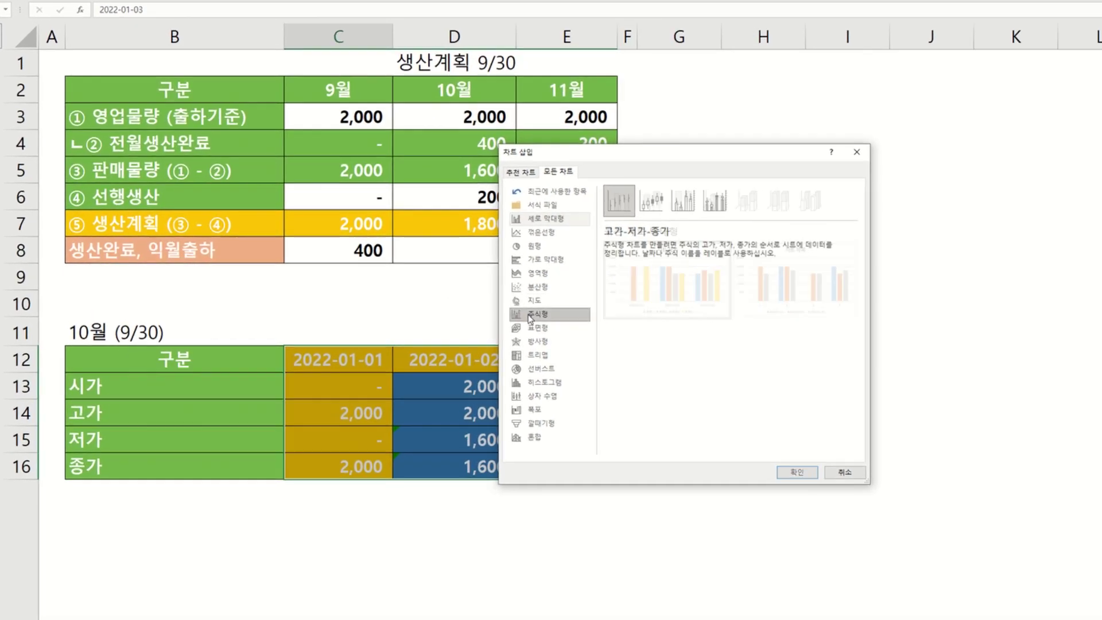
left_click(526, 317)
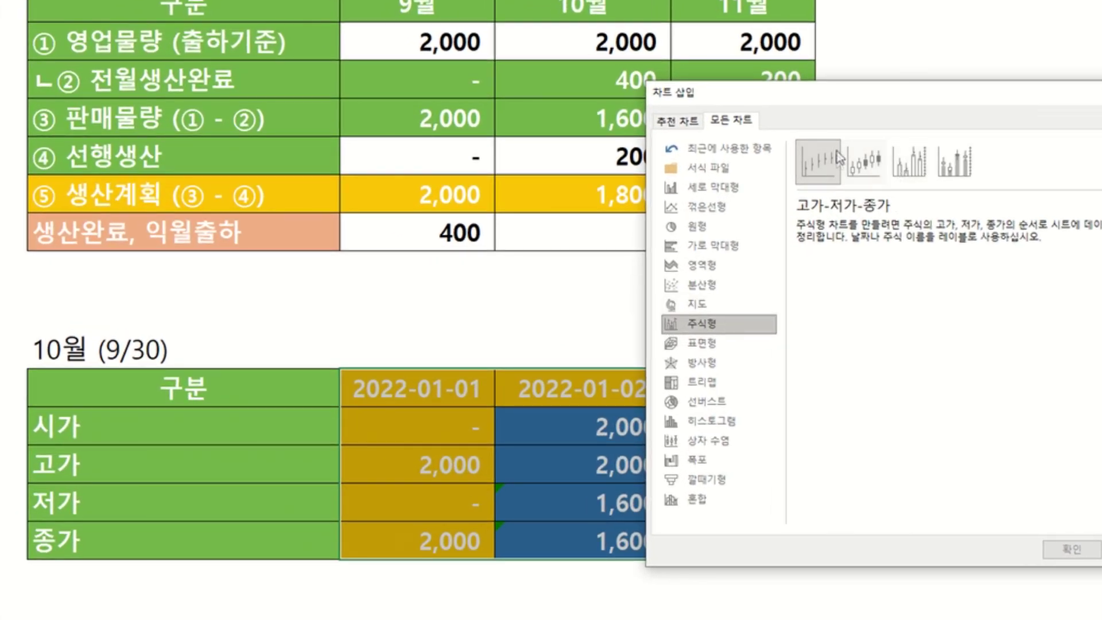
left_click(867, 161)
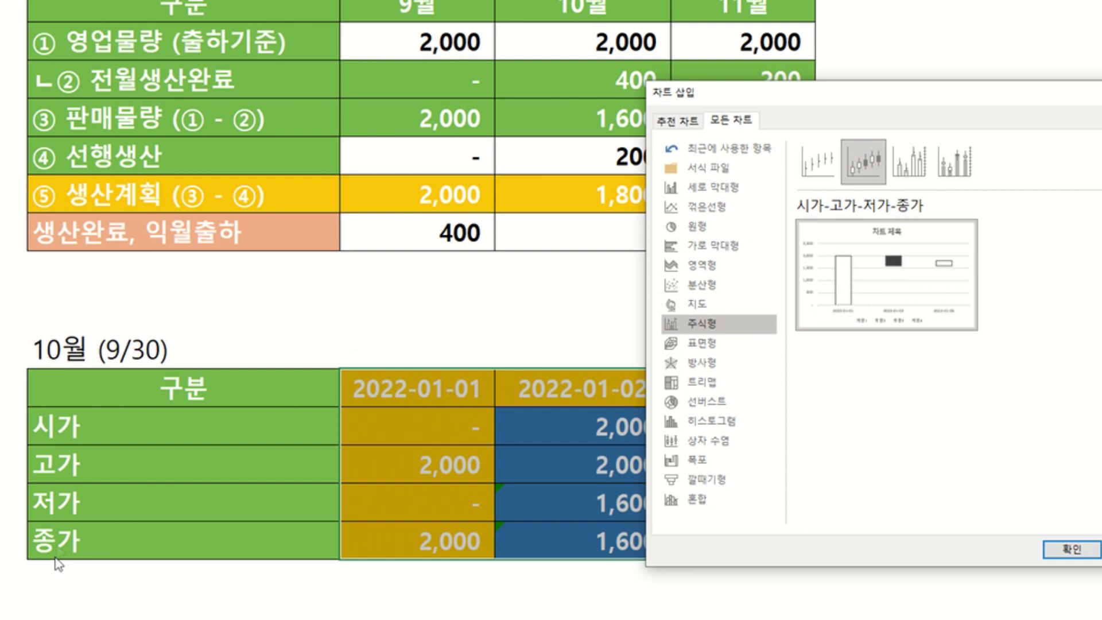
mouse_move(945, 319)
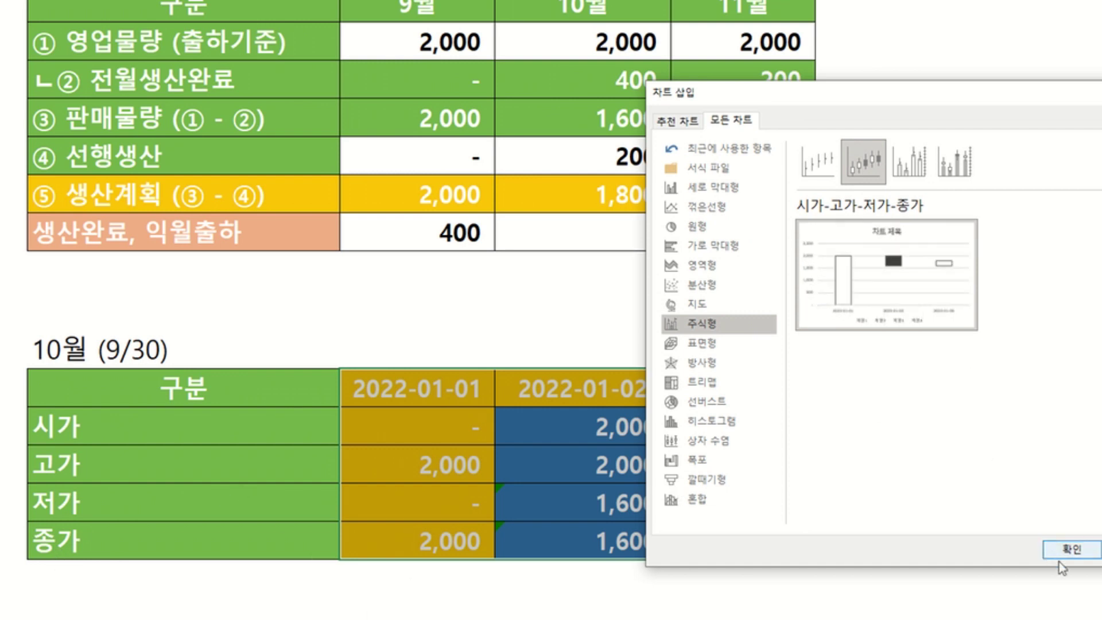
left_click(1072, 549)
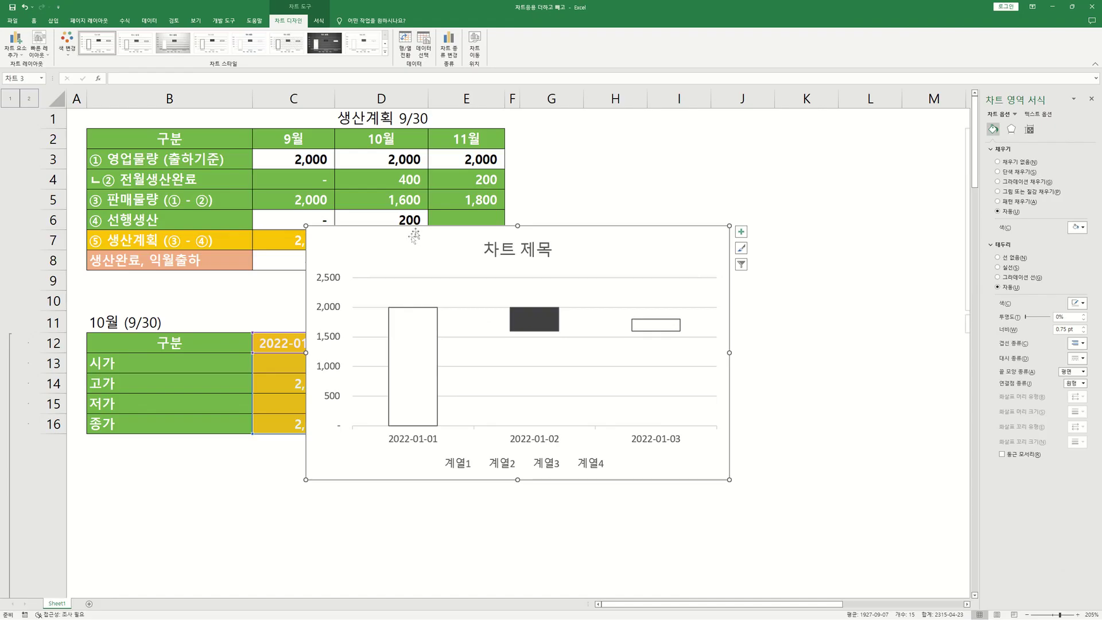
left_click_drag(416, 228, 630, 129)
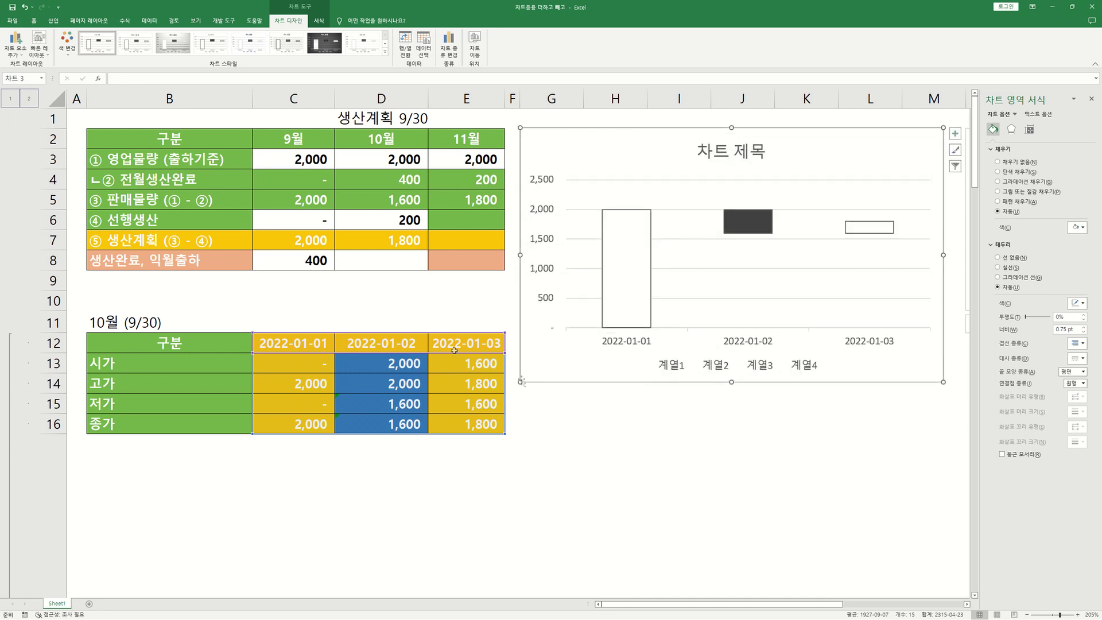
left_click(320, 381)
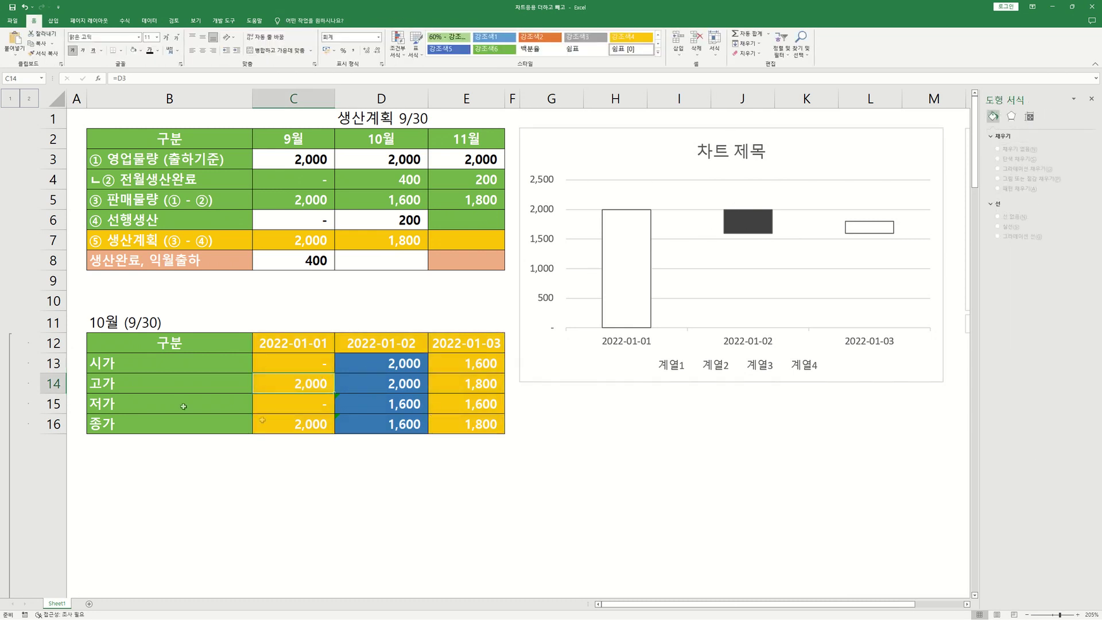
left_click_drag(111, 365, 112, 430)
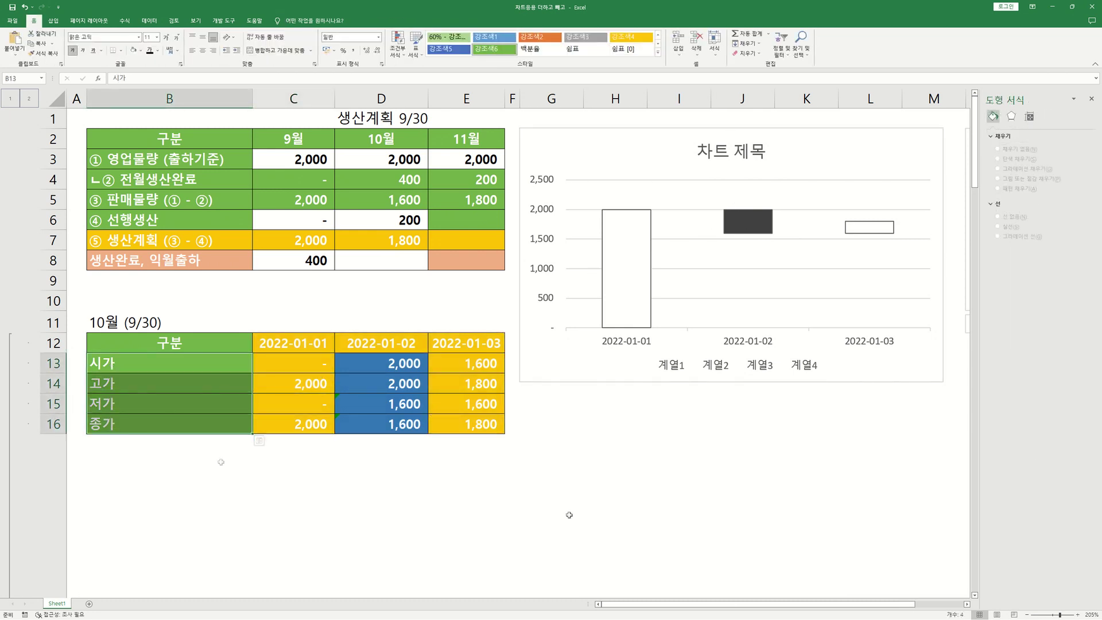
left_click(625, 454)
left_click(720, 431)
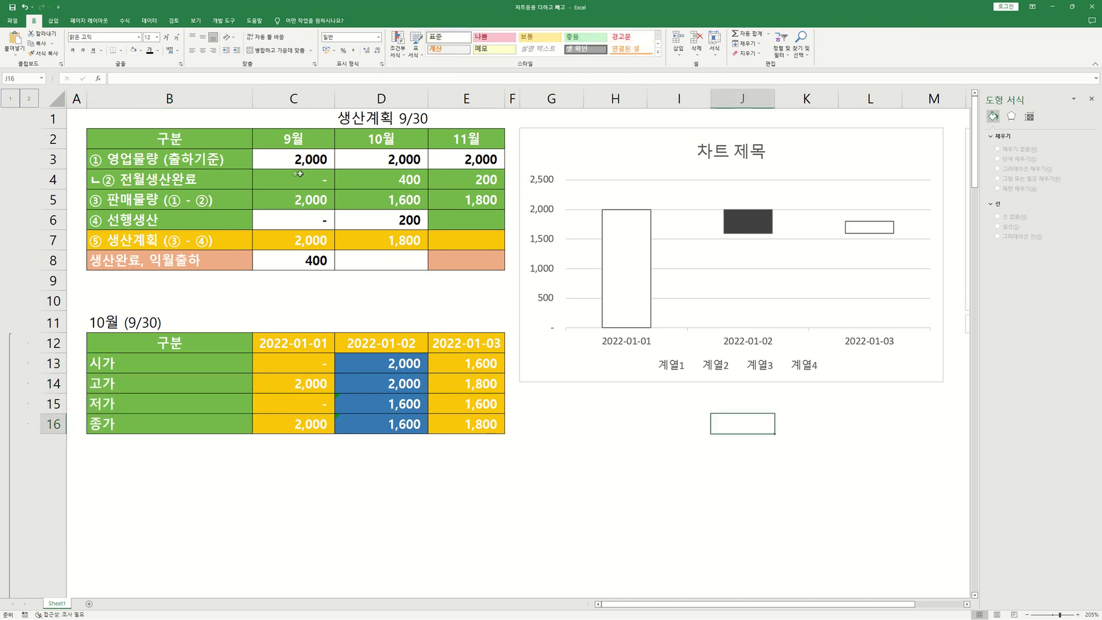
Try 500 as 시가, 200 as 저가 and 1,500 as 종가 for 2022-01-01 and compare them with the chart's candle.
left_click(312, 370)
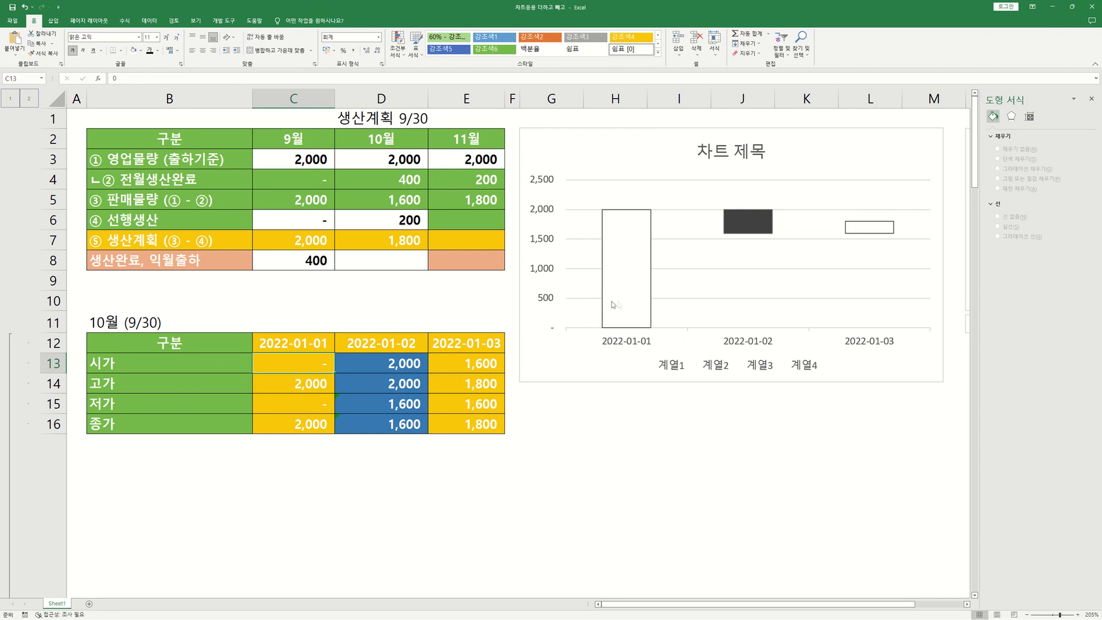
type("500")
key("Return")
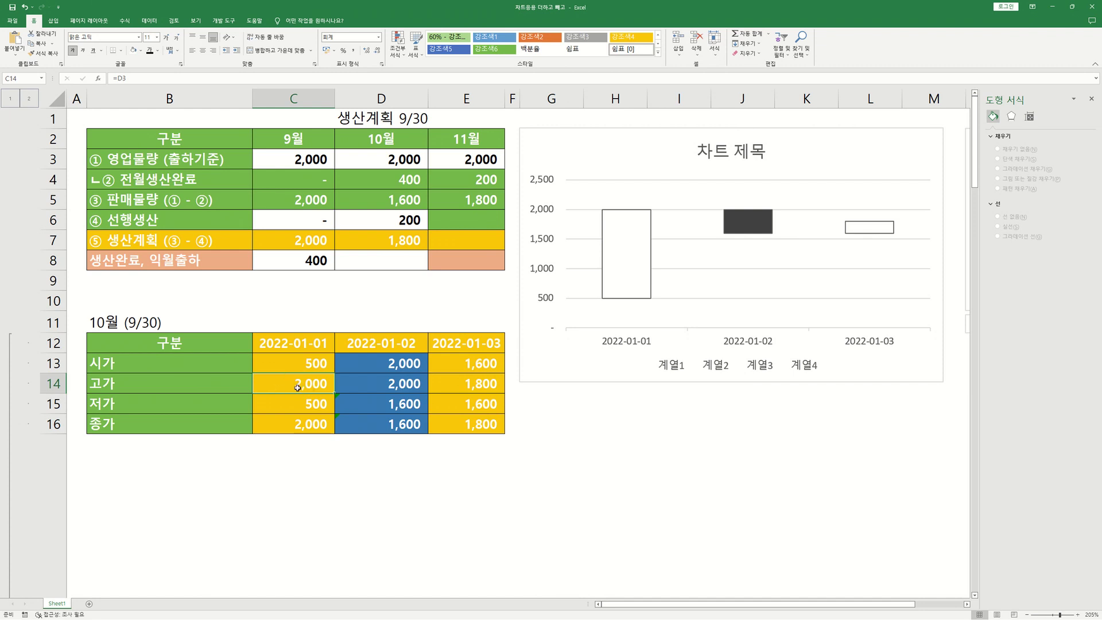
left_click(308, 403)
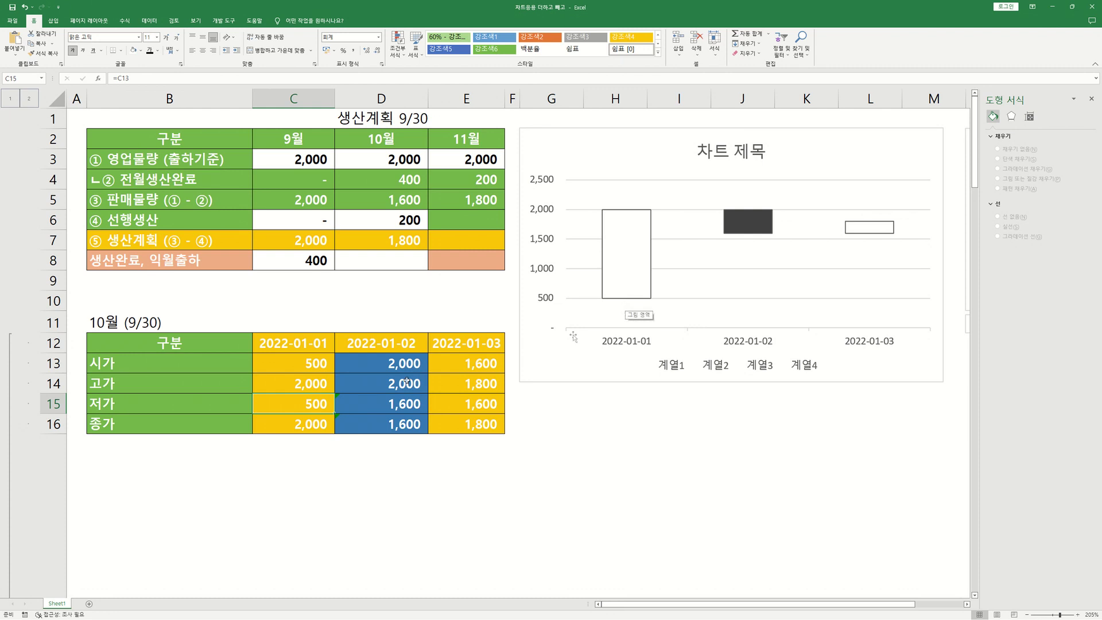
type("2")
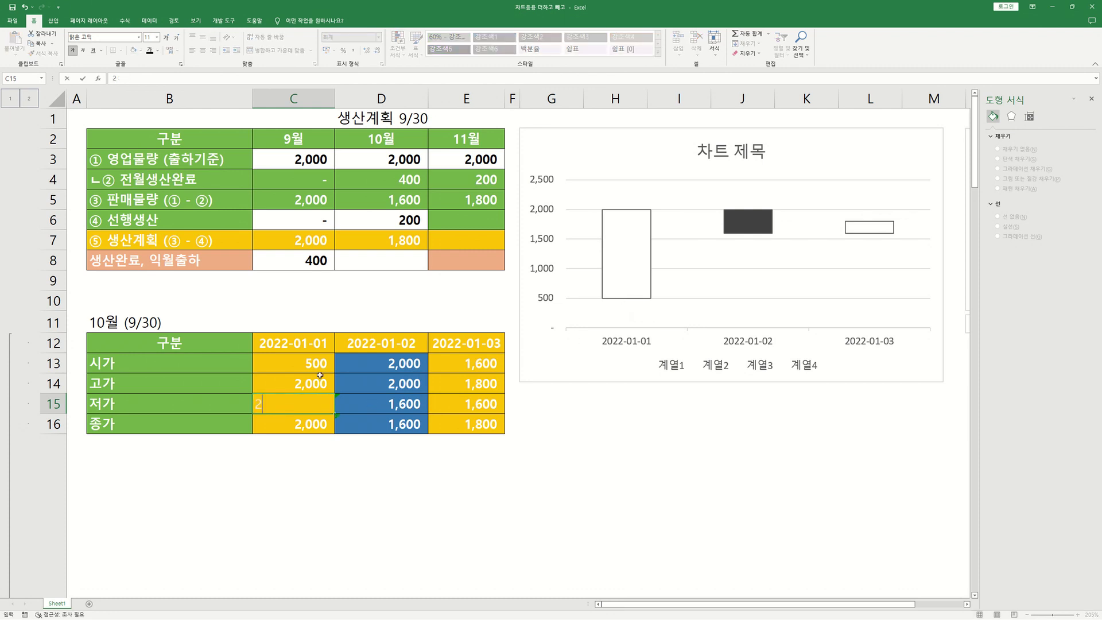
type("00")
key("Return")
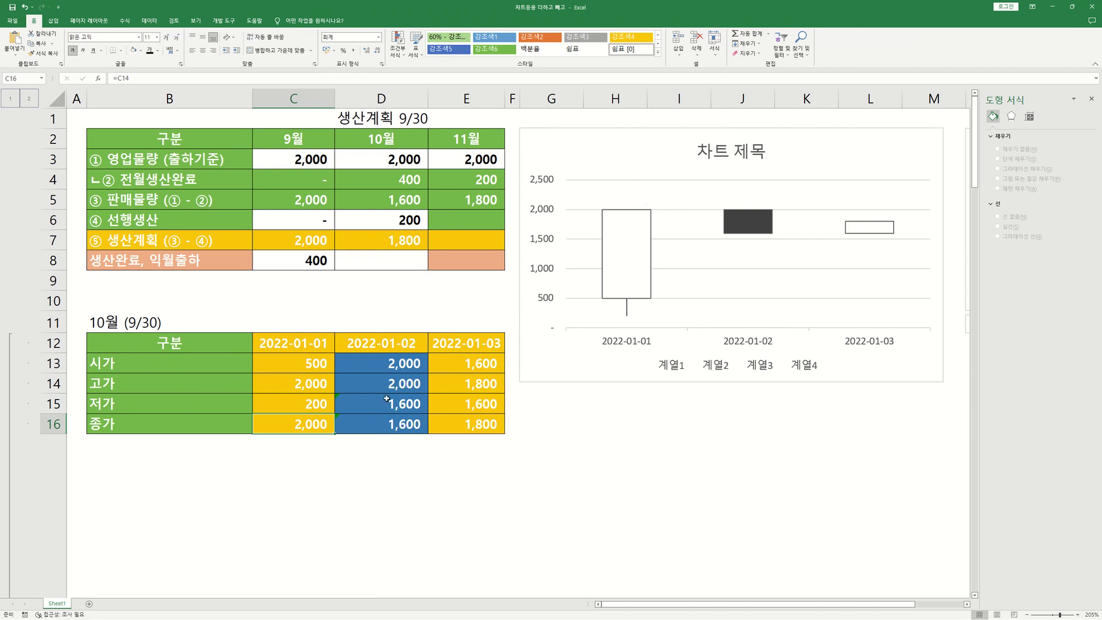
type("1500")
key("Return")
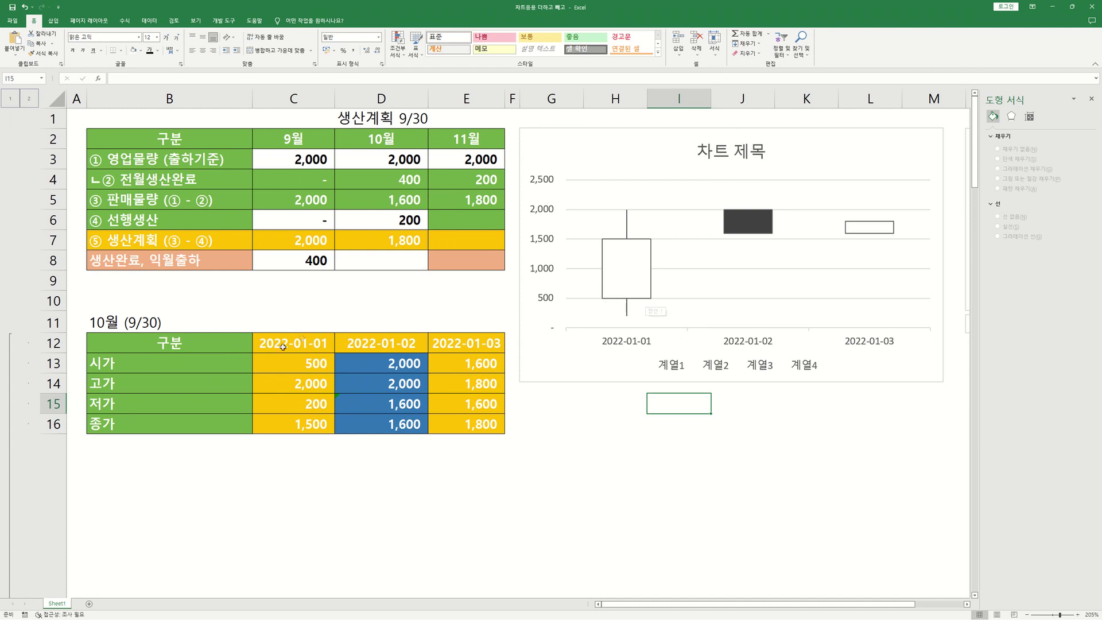
left_click(301, 366)
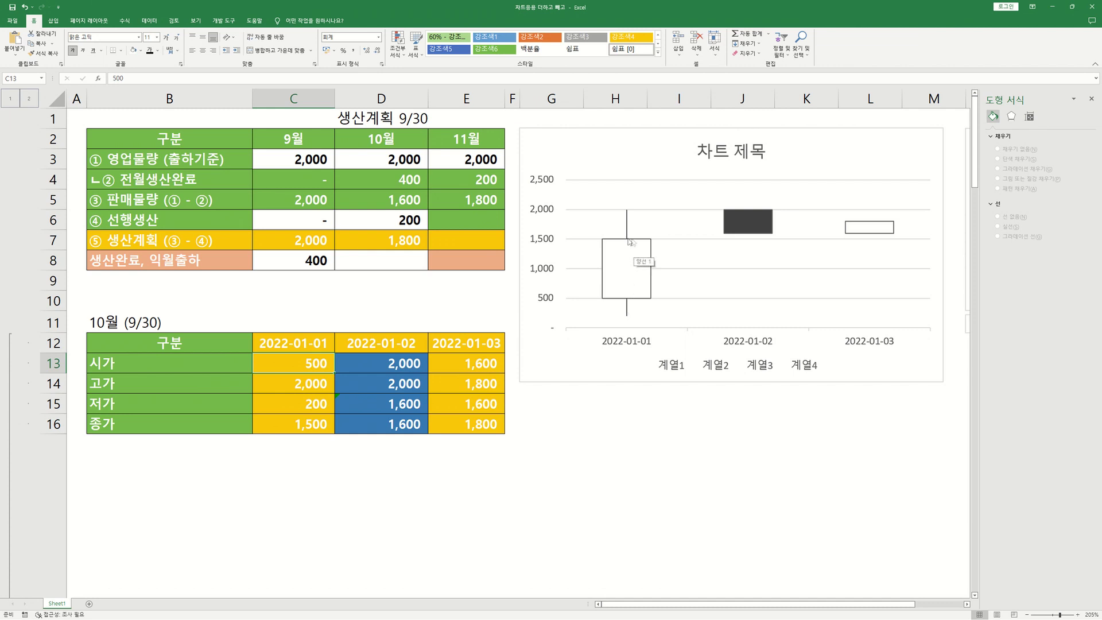
mouse_move(626, 212)
left_click(313, 386)
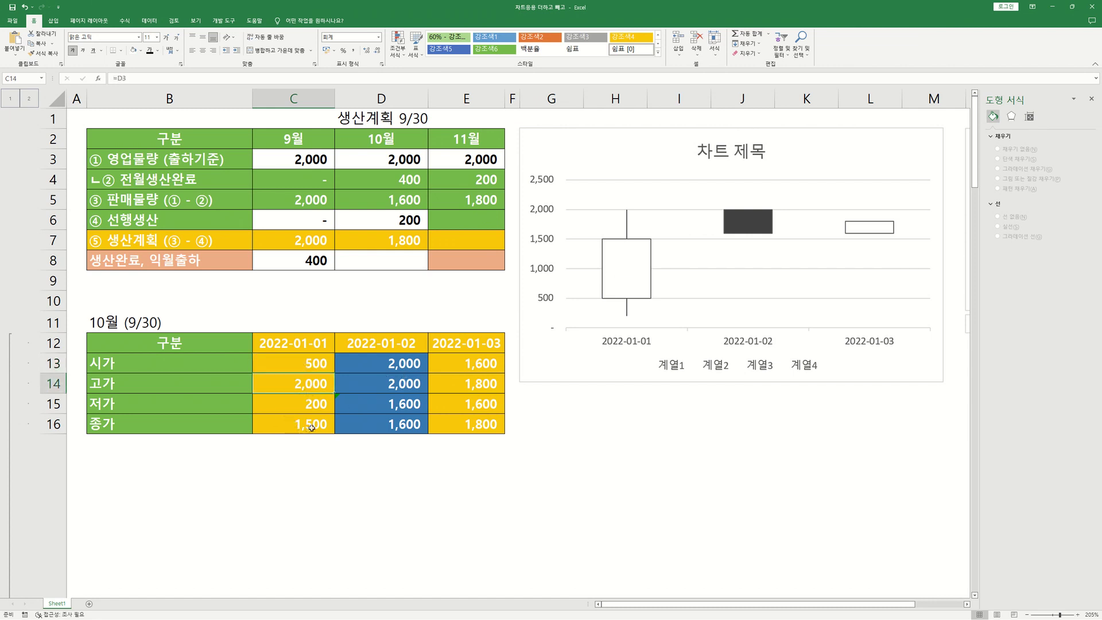
Reduce the stock chart's height so its lower edge ends at row 11.
left_click(738, 390)
left_click_drag(736, 384, 731, 332)
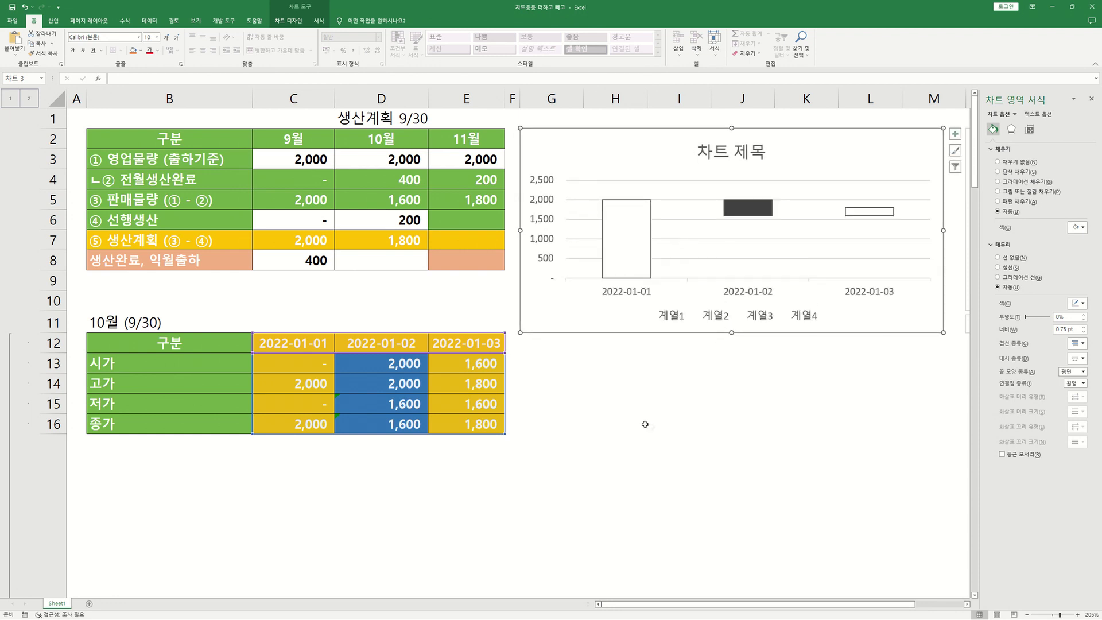
Rename the 2022-01-01 column header in the lower table as 영업물량.
left_click(311, 345)
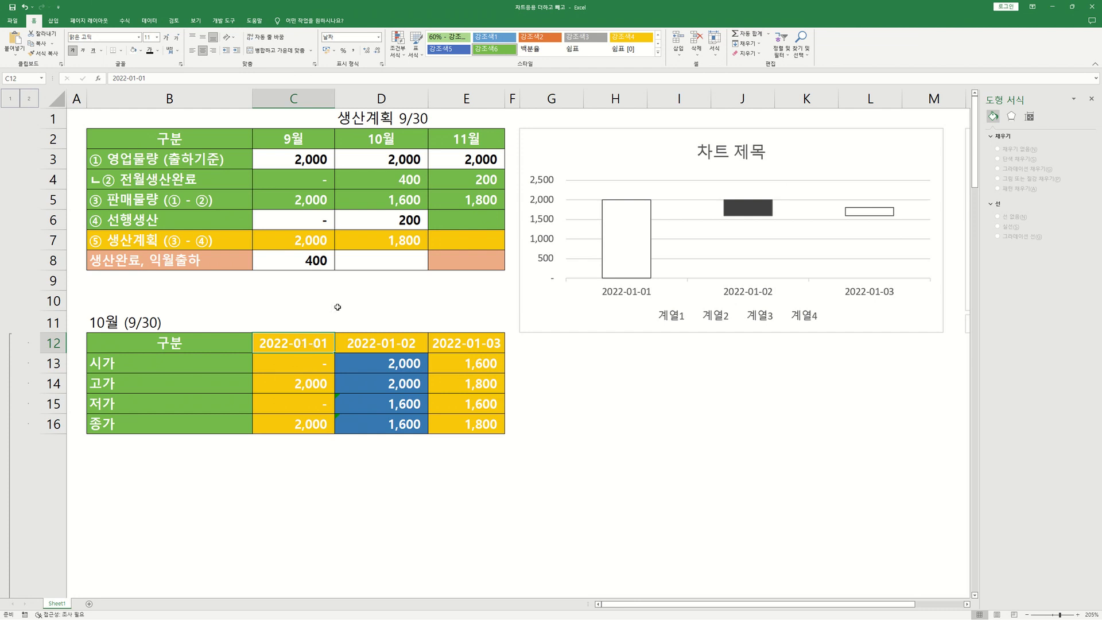
type("영업물량")
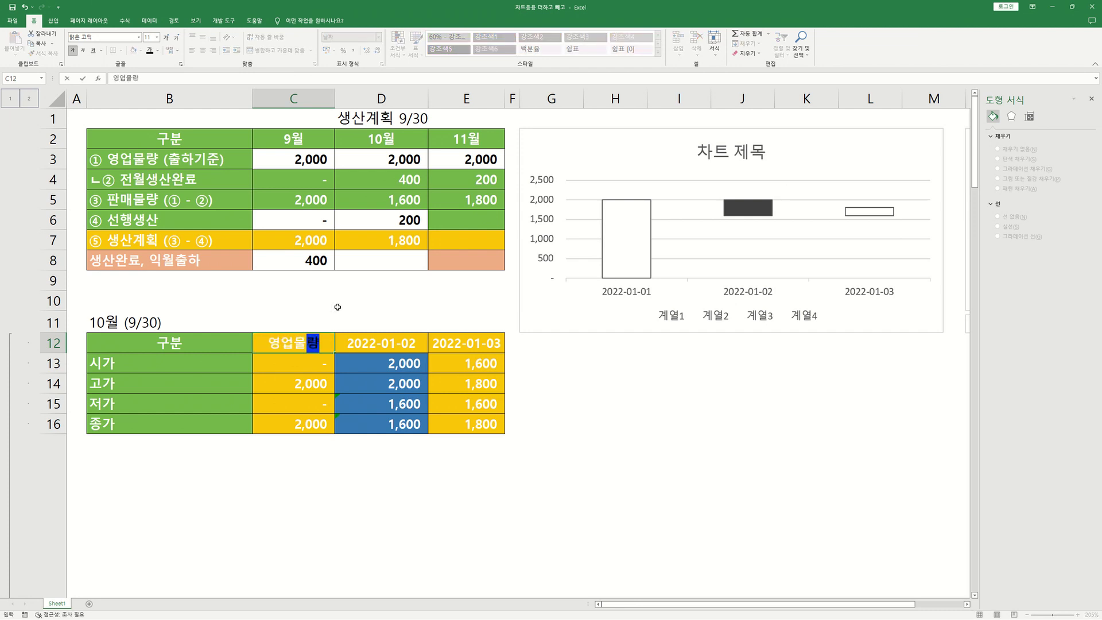
key("Return")
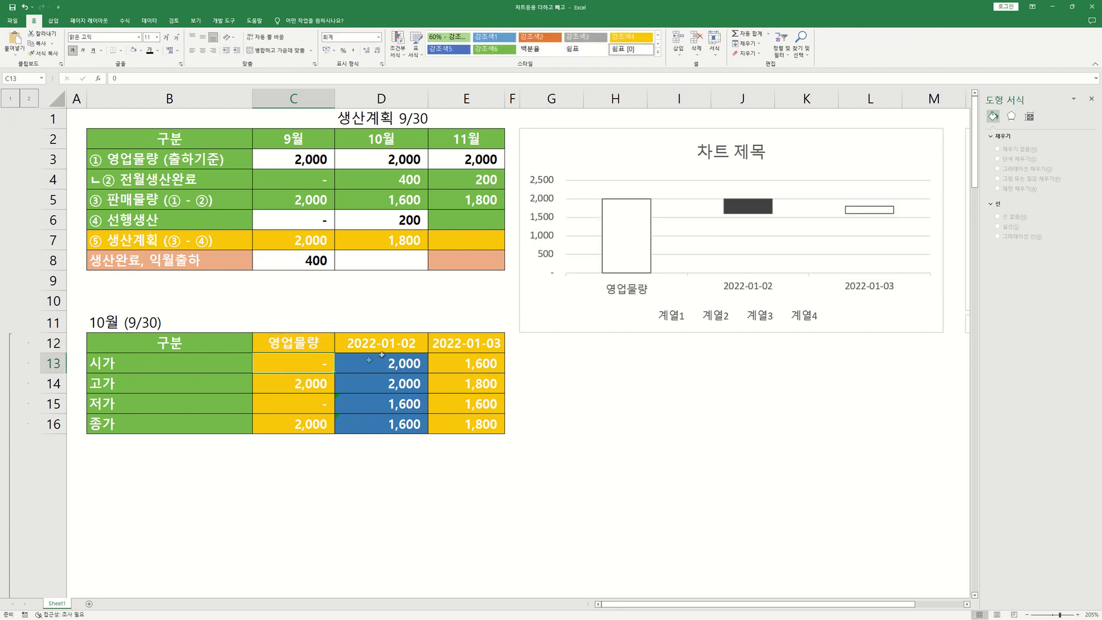
Copy the text 전월생산완료 from the production plan's row label into the 2022-01-02 header, replacing the date.
left_click(393, 342)
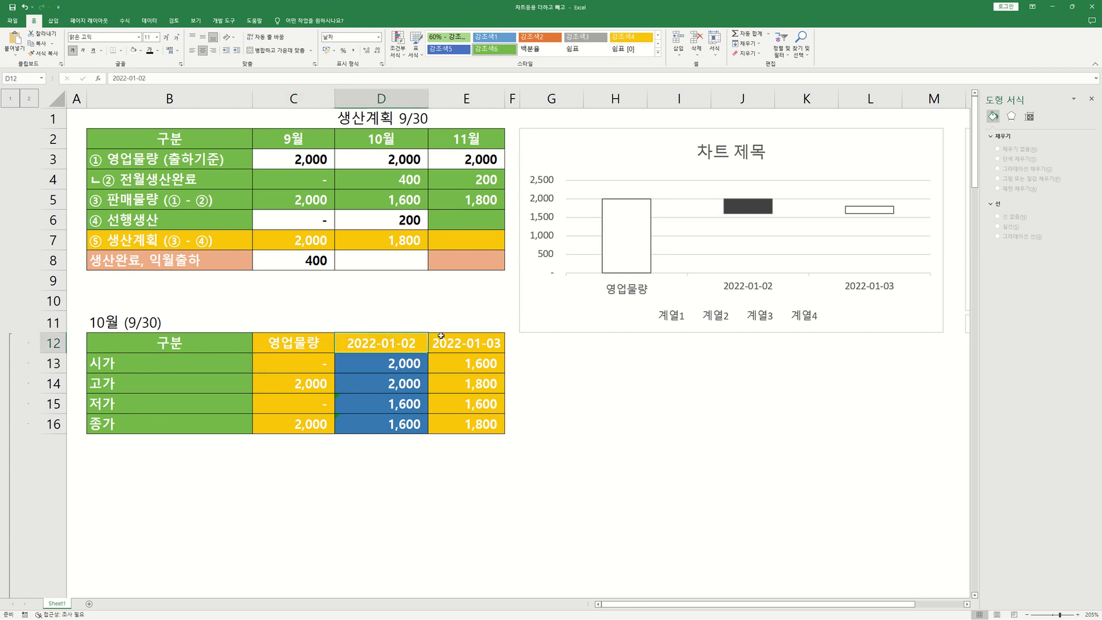
double_click(212, 185)
left_click_drag(212, 185, 120, 179)
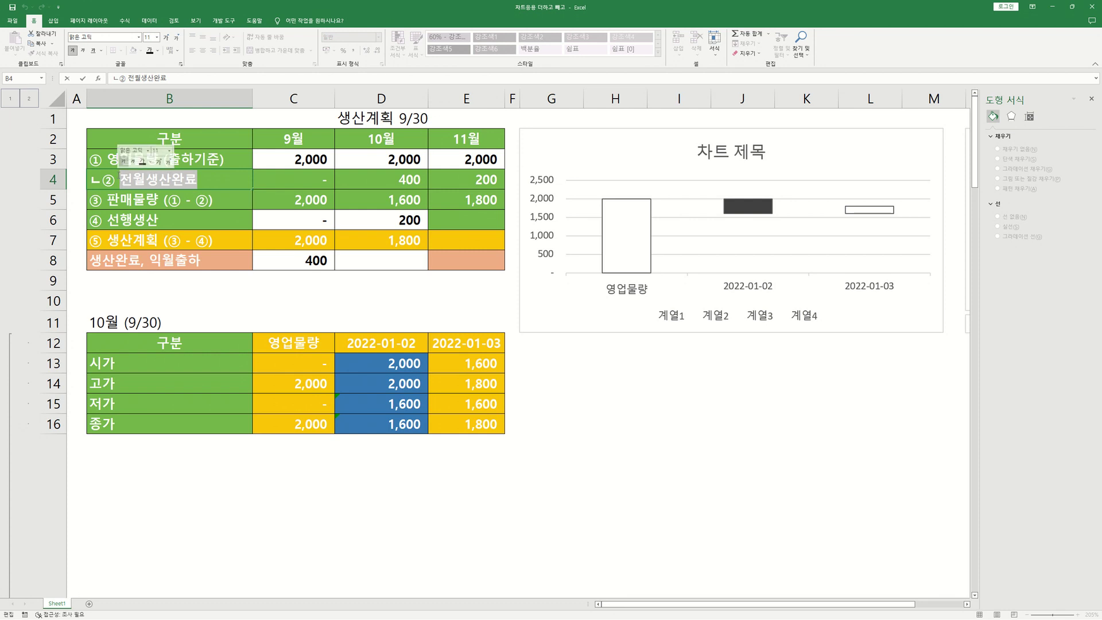
key("ctrl+c")
double_click(389, 345)
key("shift+End")
key("ctrl+v")
left_click(488, 415)
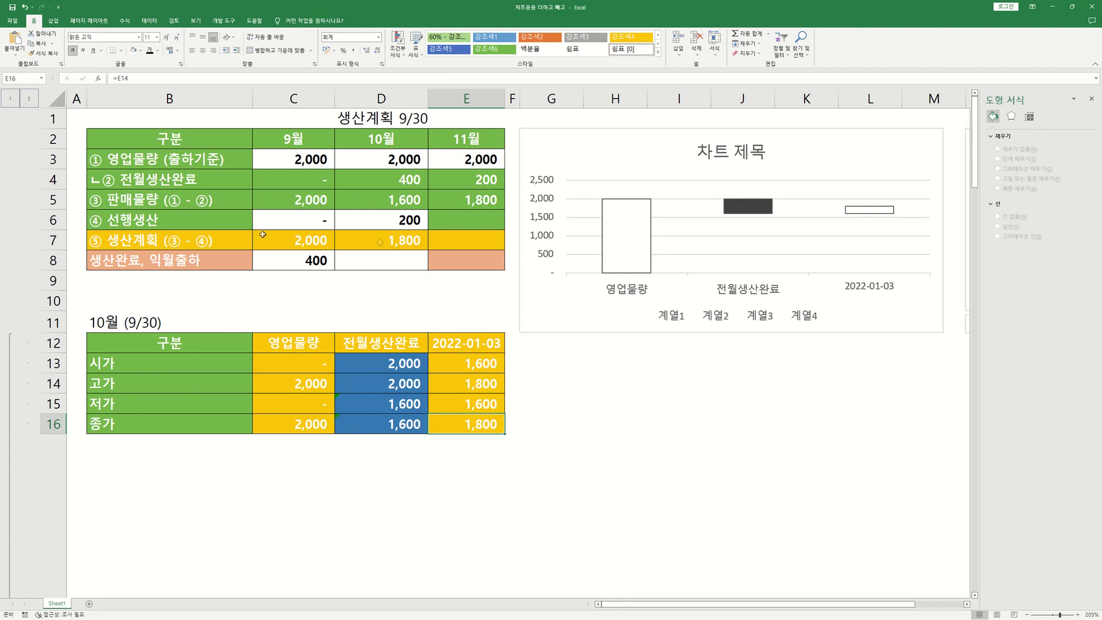
Copy the text 선행생산 from the production plan's row label into the 2022-01-03 header, replacing the date.
double_click(126, 244)
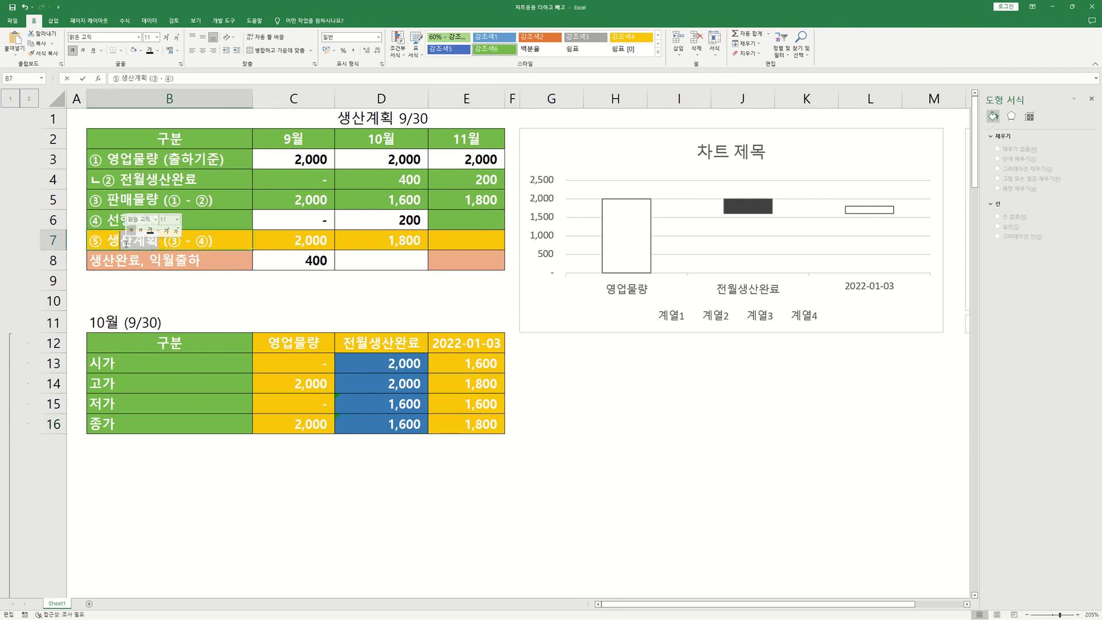
double_click(114, 219)
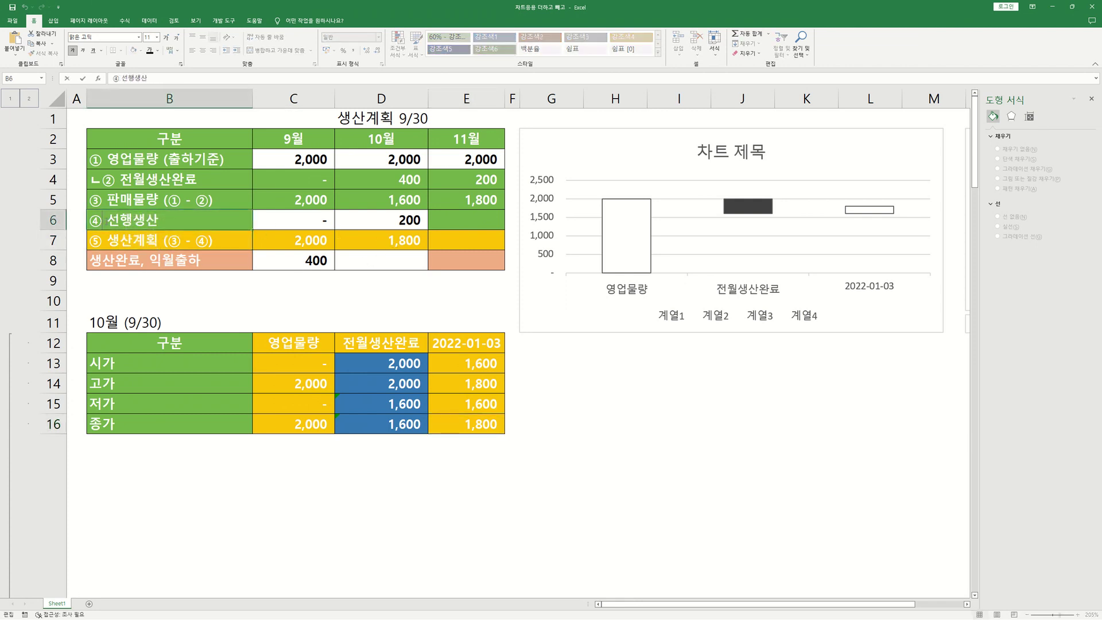
left_click_drag(107, 220, 159, 220)
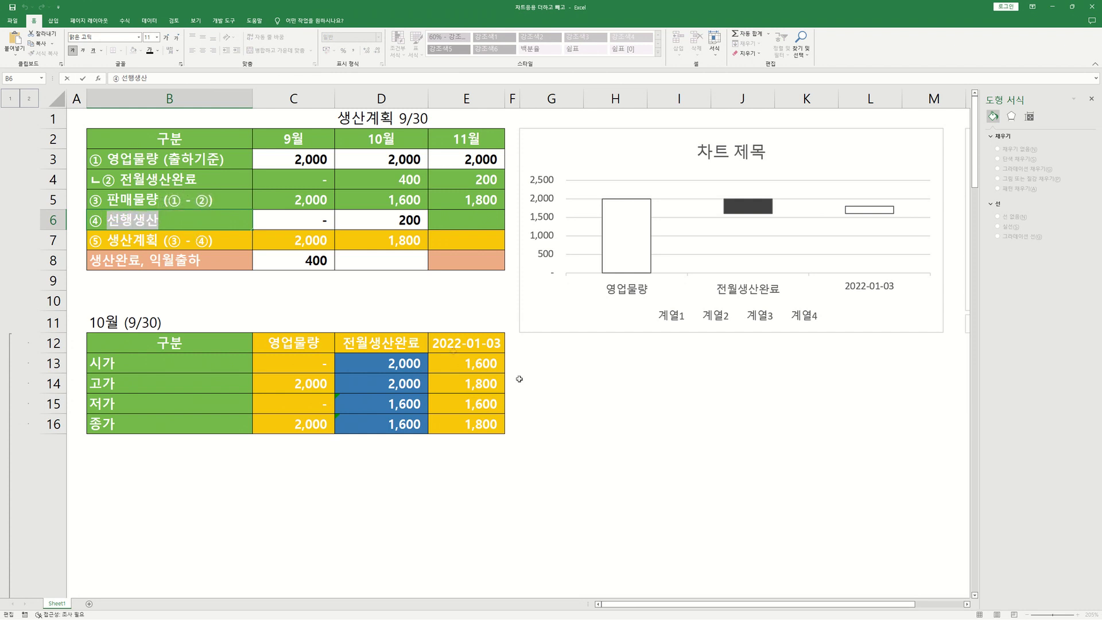
left_click(473, 345)
left_click_drag(435, 346, 561, 335)
key("ctrl+v")
key("Return")
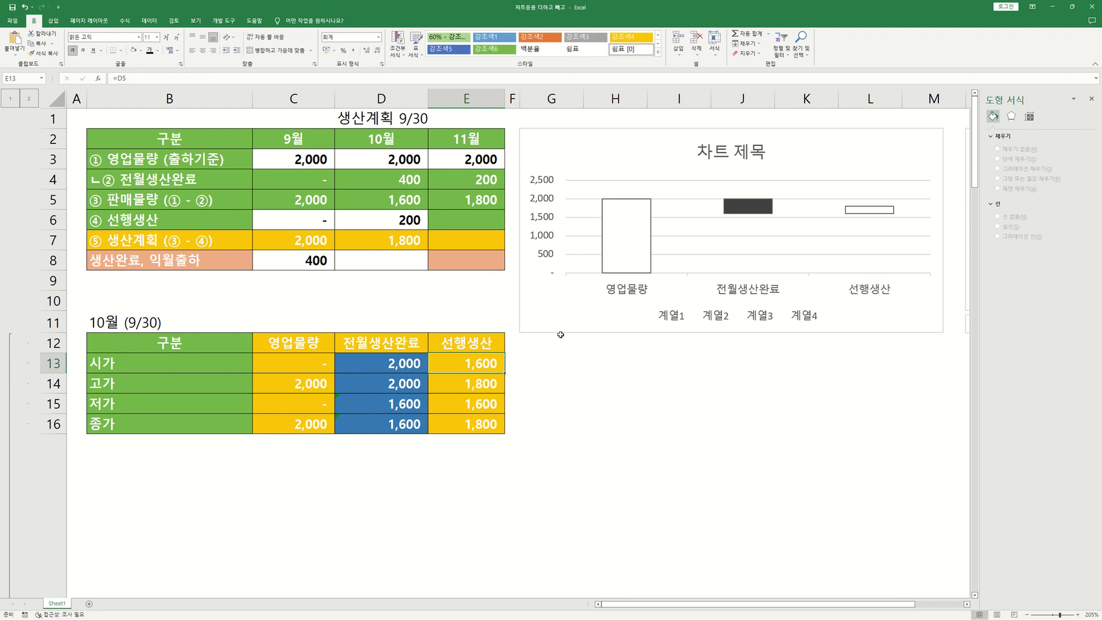
left_click(679, 402)
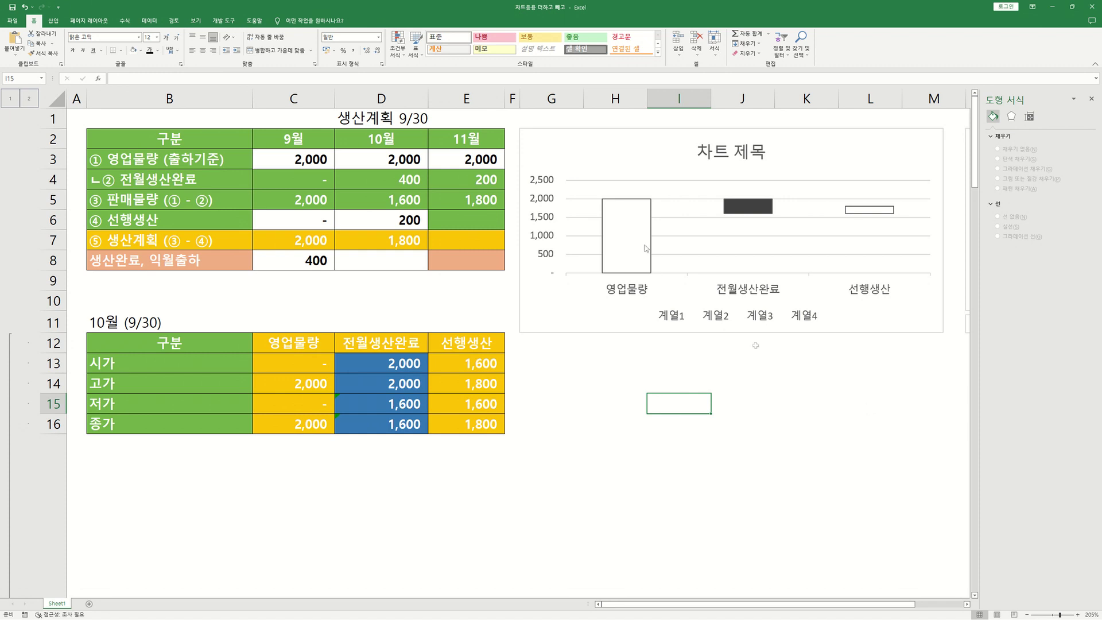
Give the chart's up bars (영업물량 and 선행생산) a solid golden-yellow fill with no outline.
left_click(646, 212)
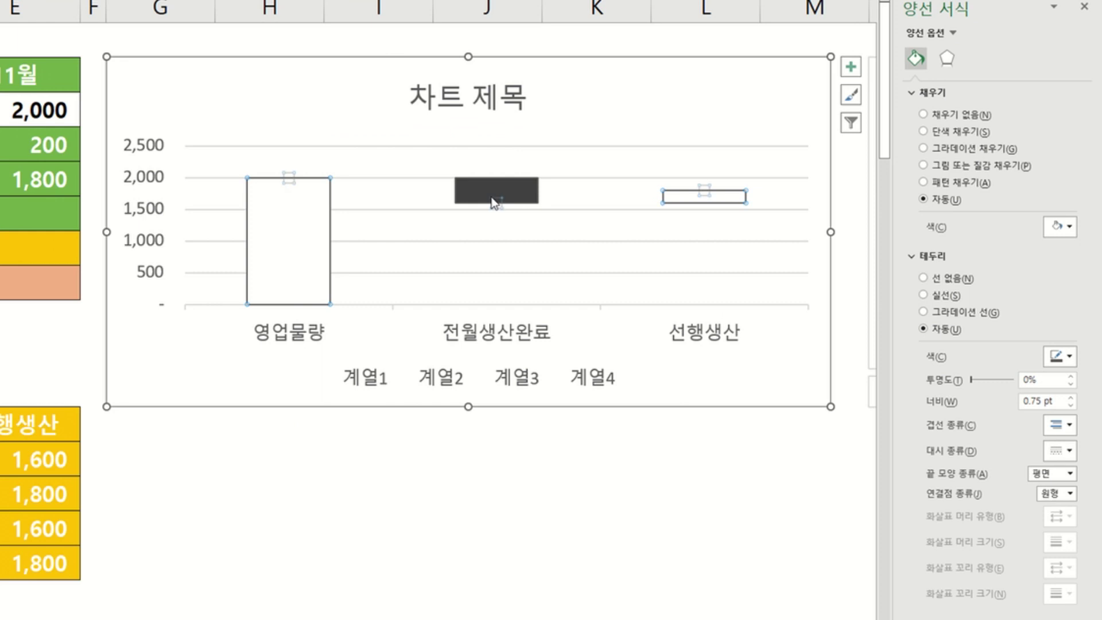
left_click(745, 207)
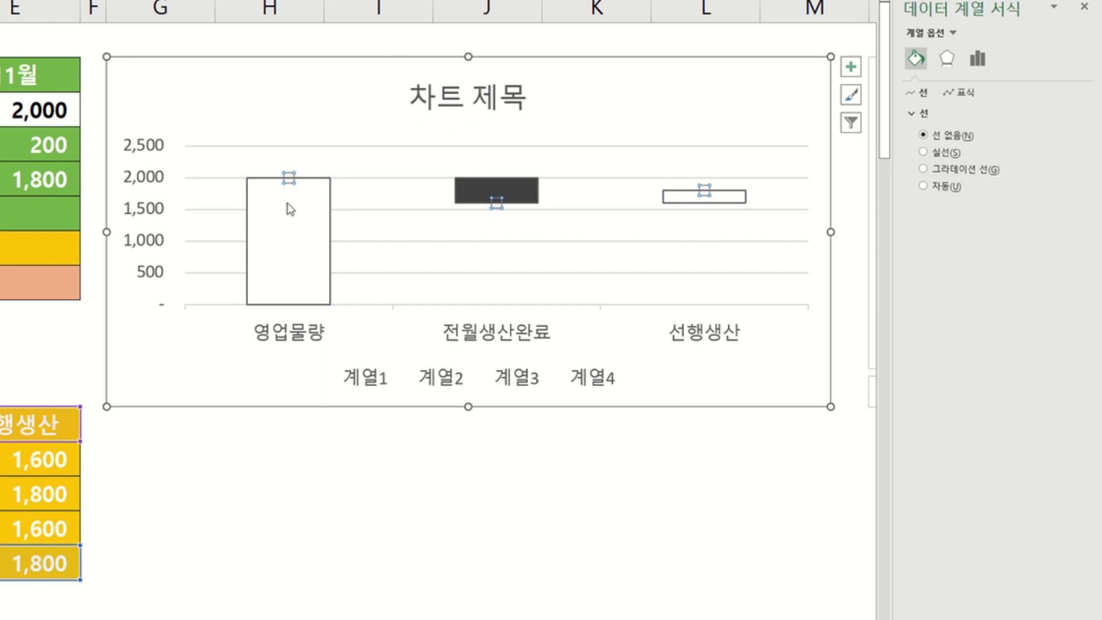
left_click(628, 217)
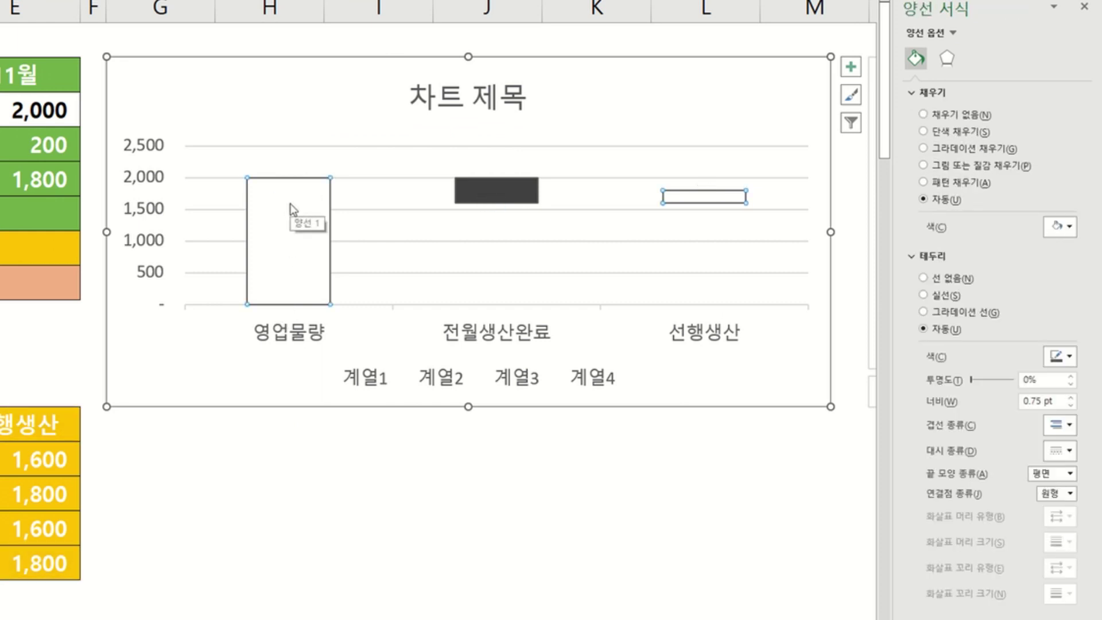
left_click(498, 194)
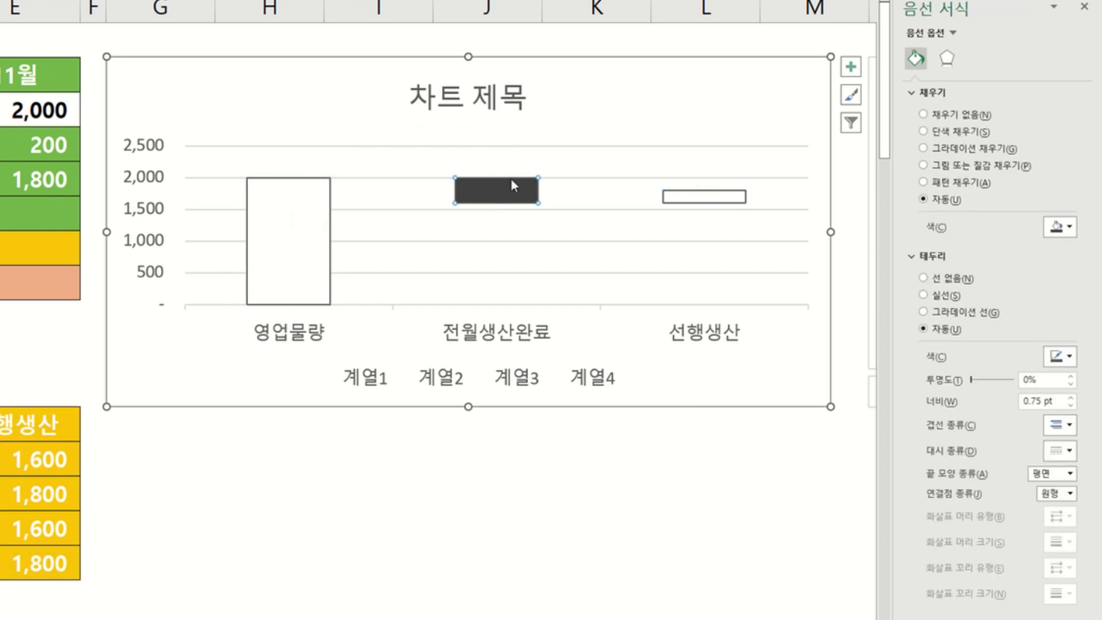
left_click(310, 227)
left_click(957, 132)
left_click(1061, 226)
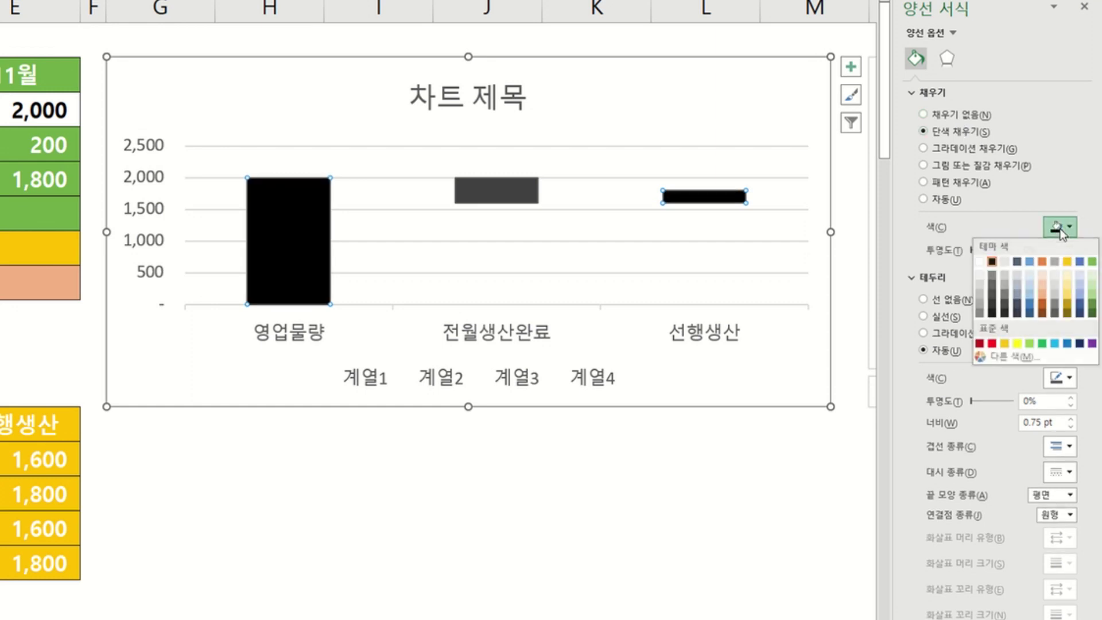
left_click(1004, 343)
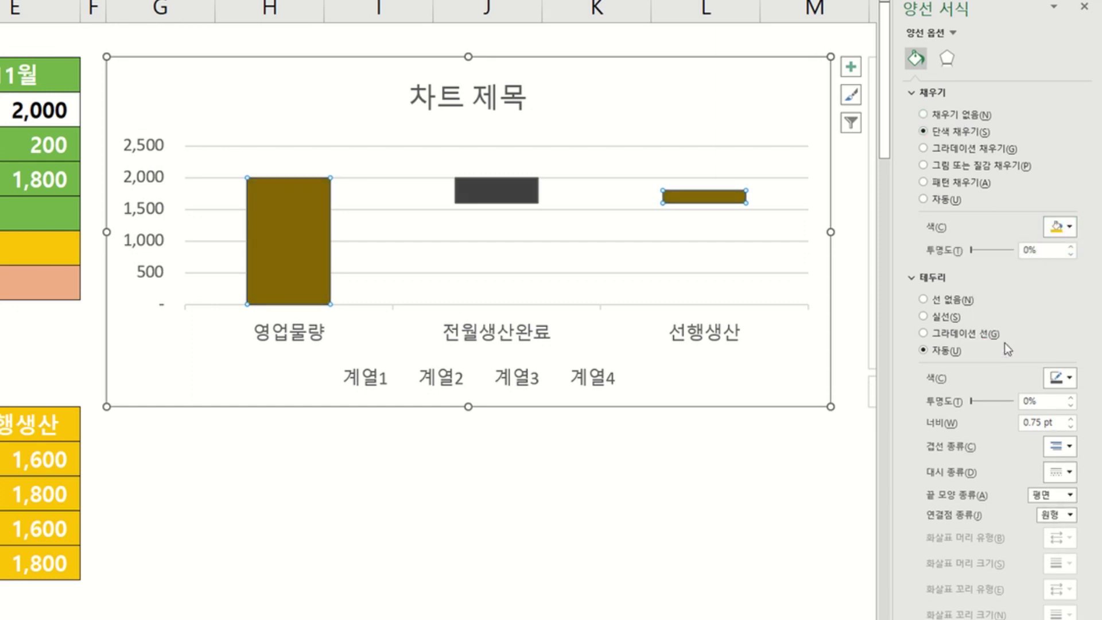
left_click(956, 299)
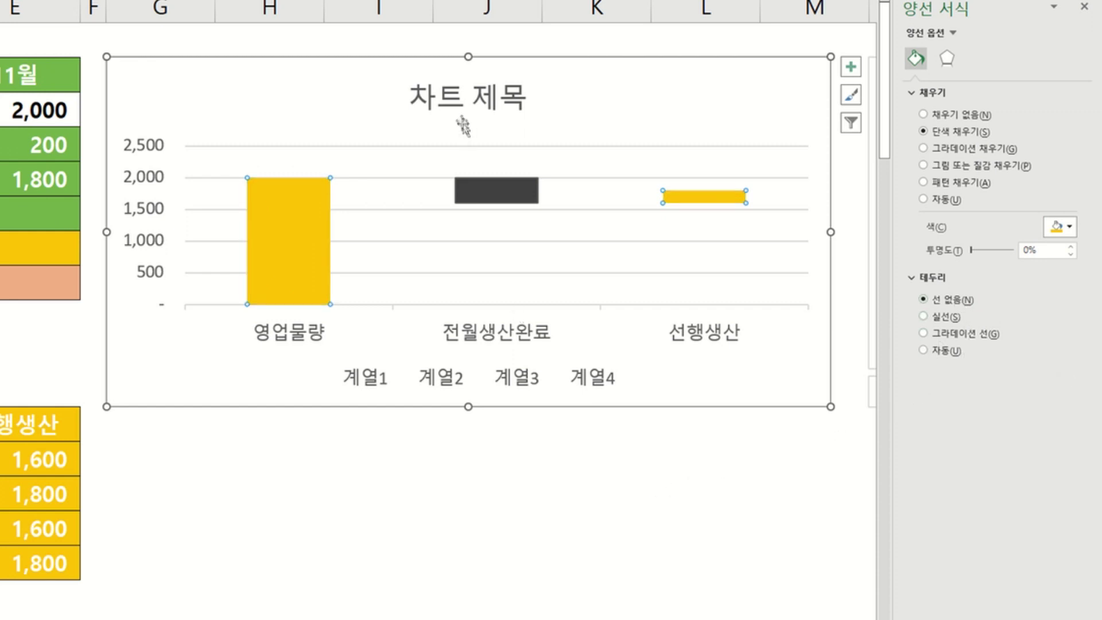
Give the chart's down bar (전월생산완료) a solid blue fill with no outline.
left_click(511, 187)
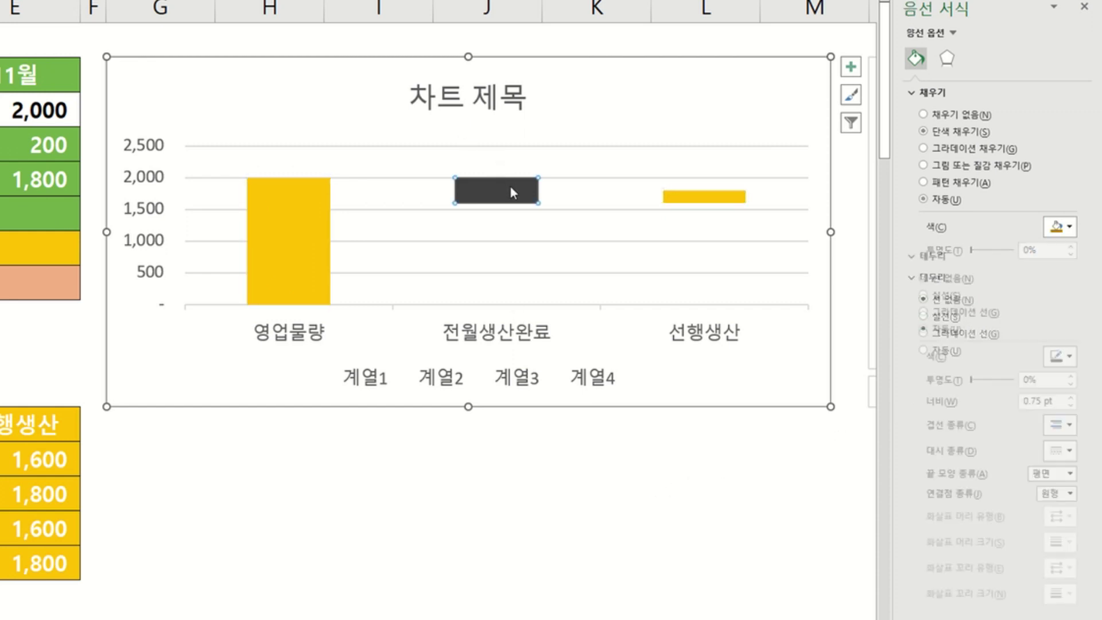
left_click(1069, 229)
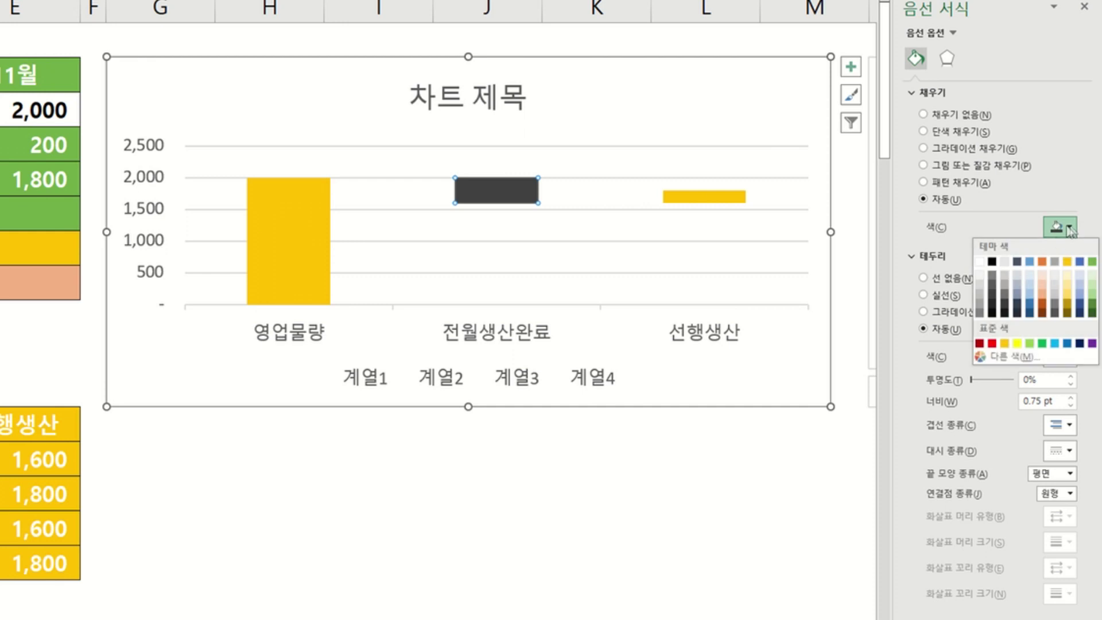
left_click(1067, 344)
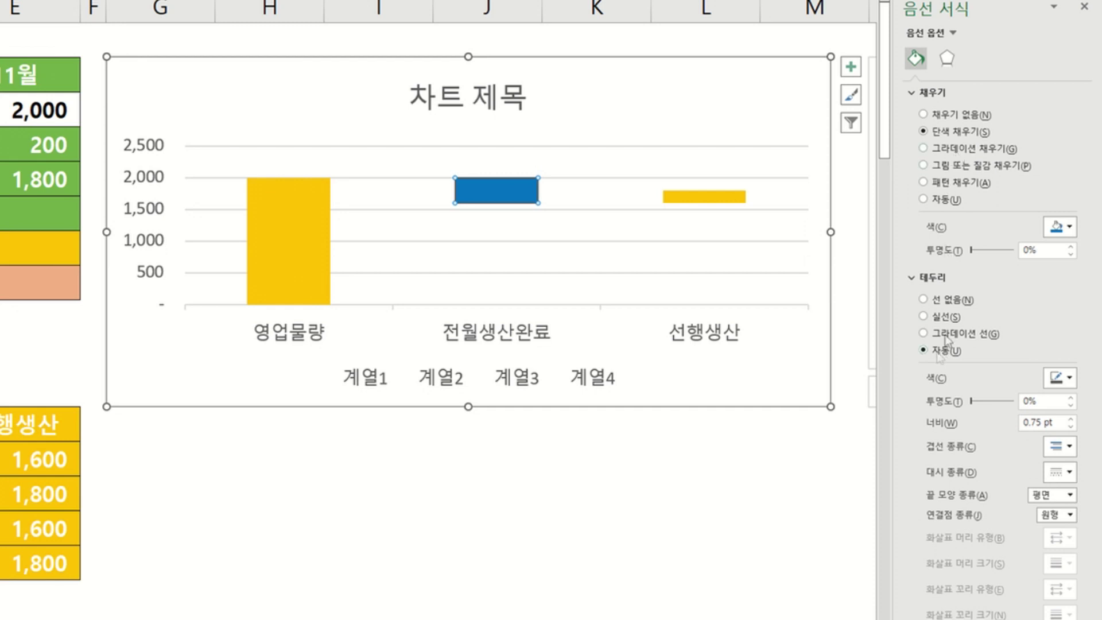
left_click(924, 299)
left_click(477, 542)
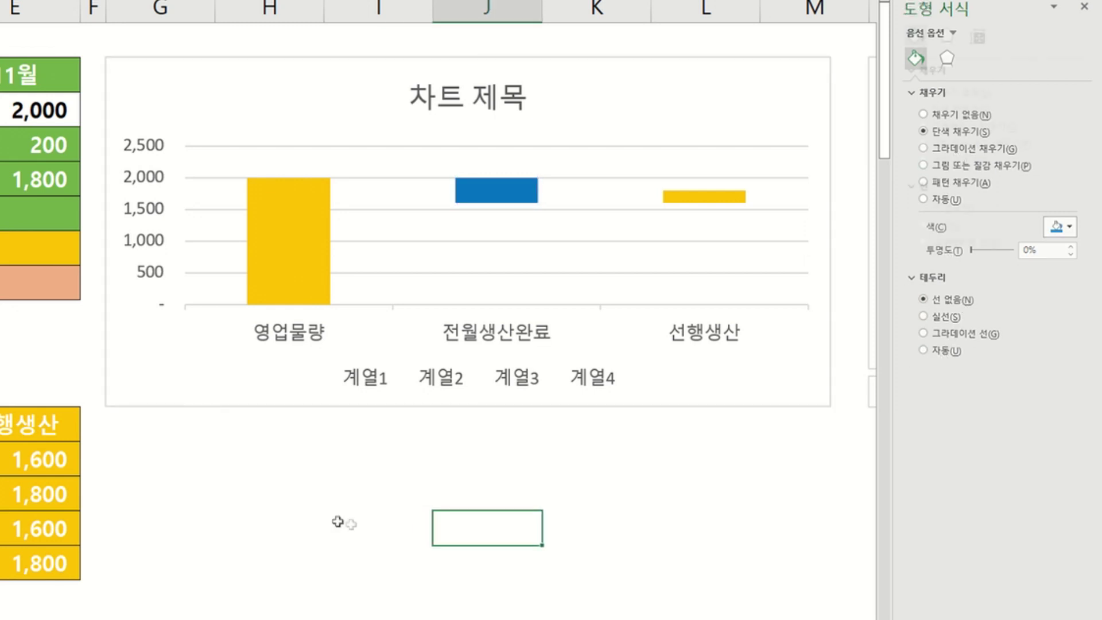
left_click(344, 522)
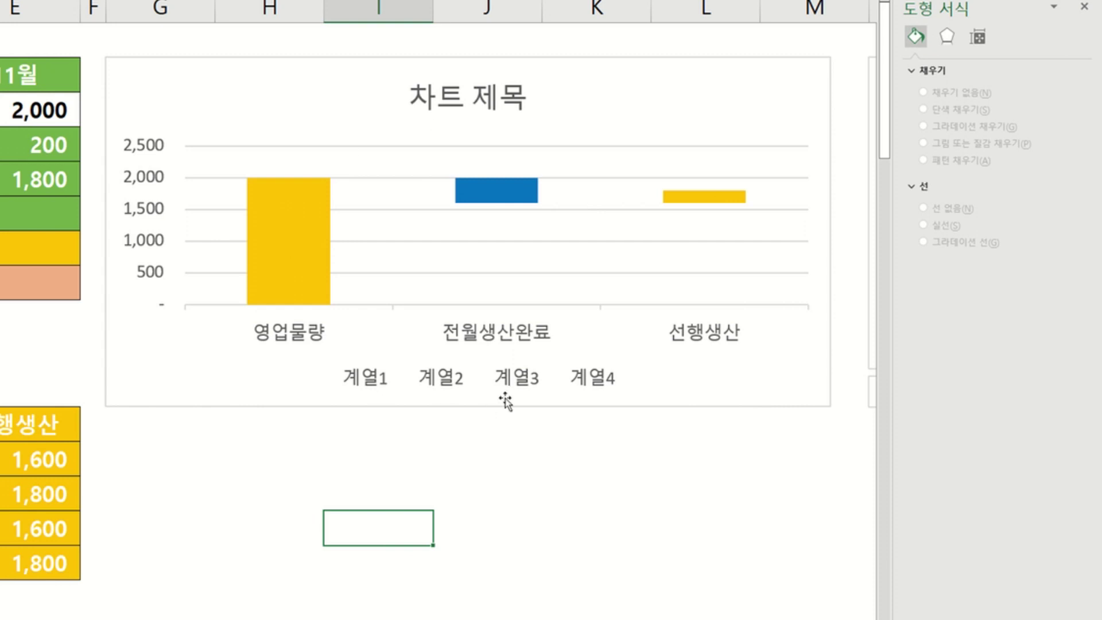
Delete the 계열1 to 계열4 legend from the stock chart.
left_click(344, 382)
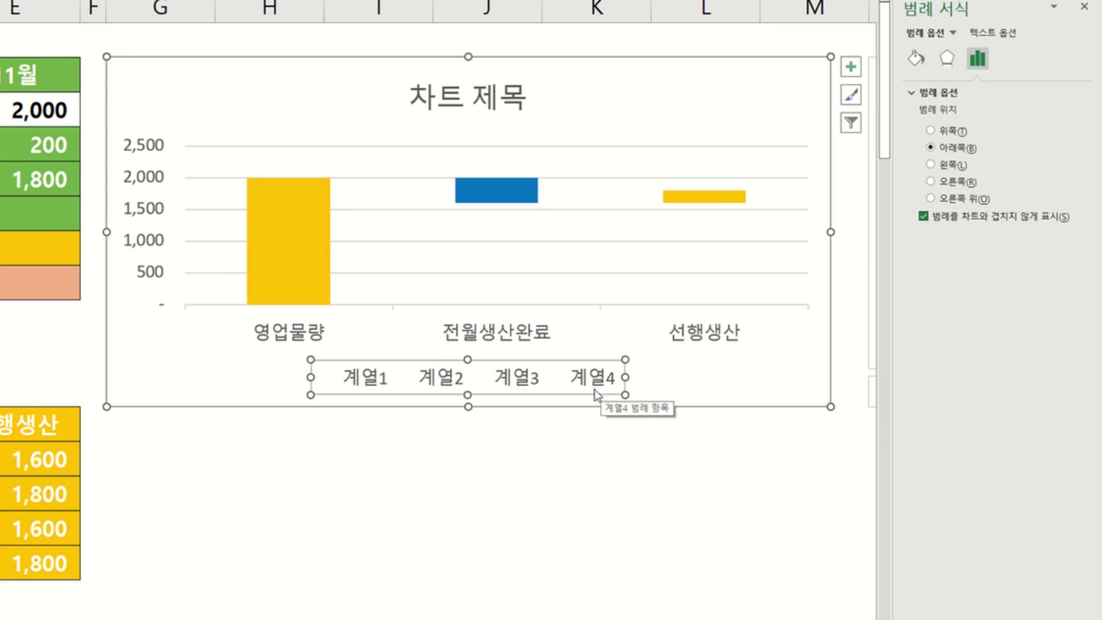
key("Delete")
left_click(389, 458)
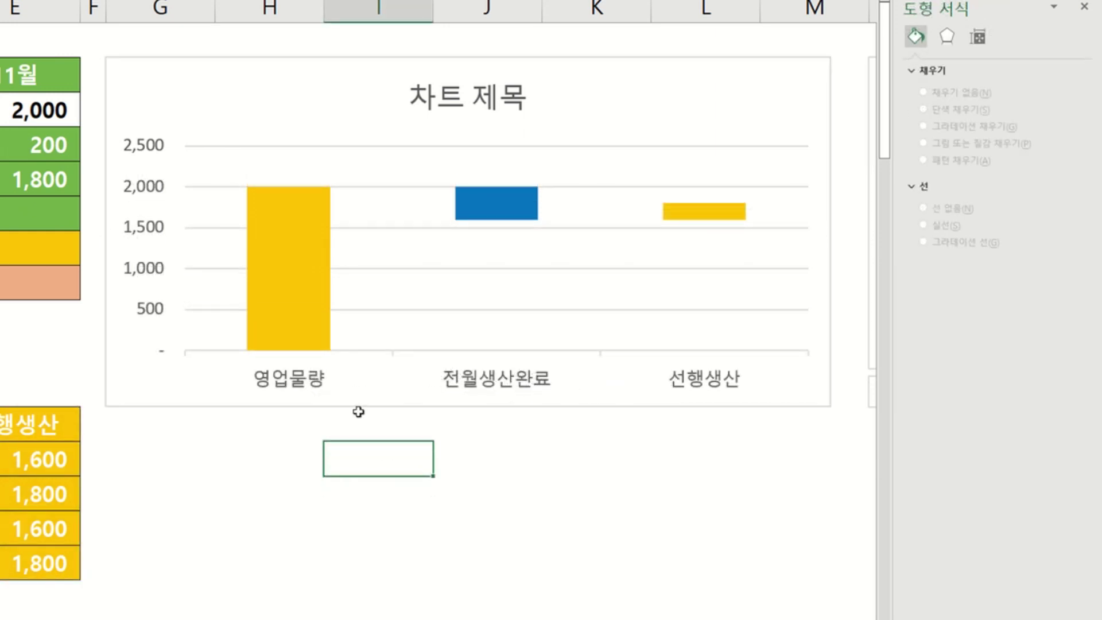
Hide the chart title's text by setting its text fill to 채우기 없음.
left_click(457, 80)
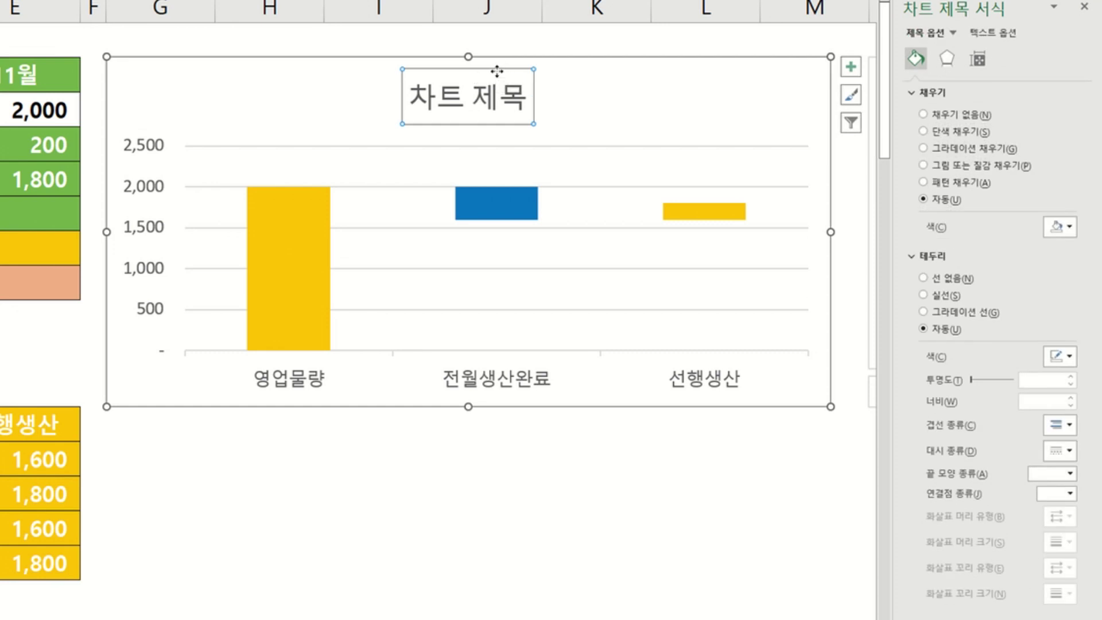
left_click(1001, 34)
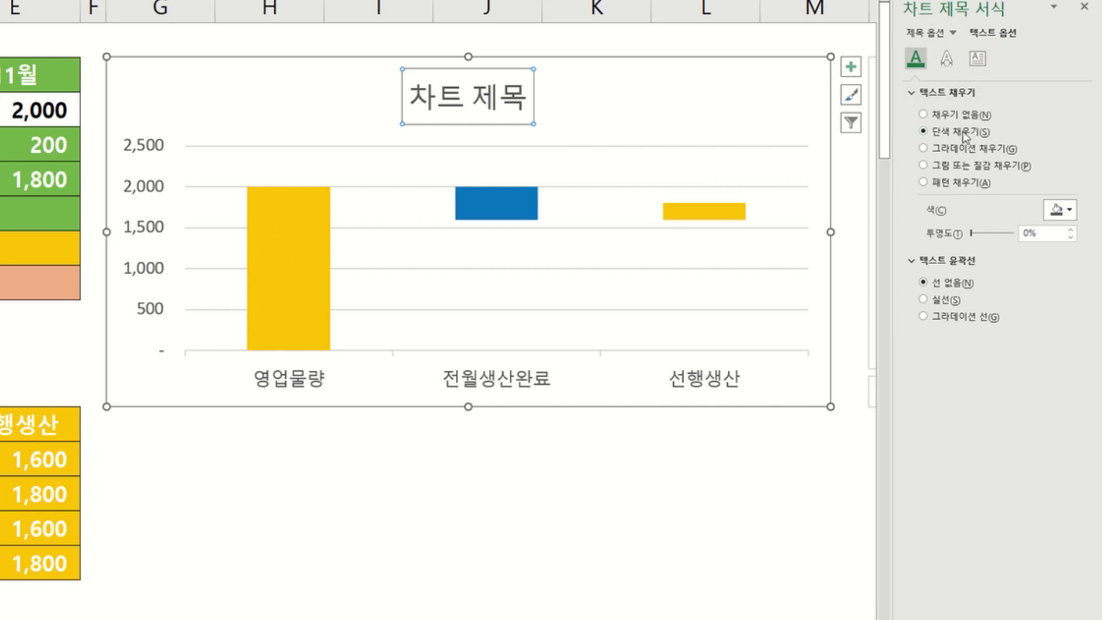
left_click(978, 59)
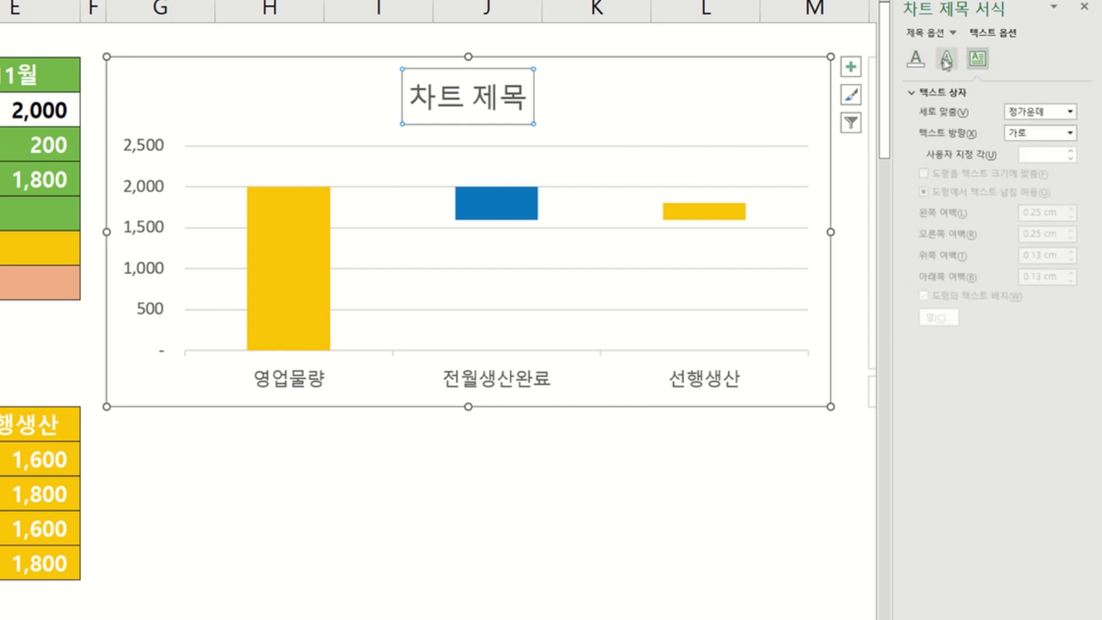
left_click(917, 58)
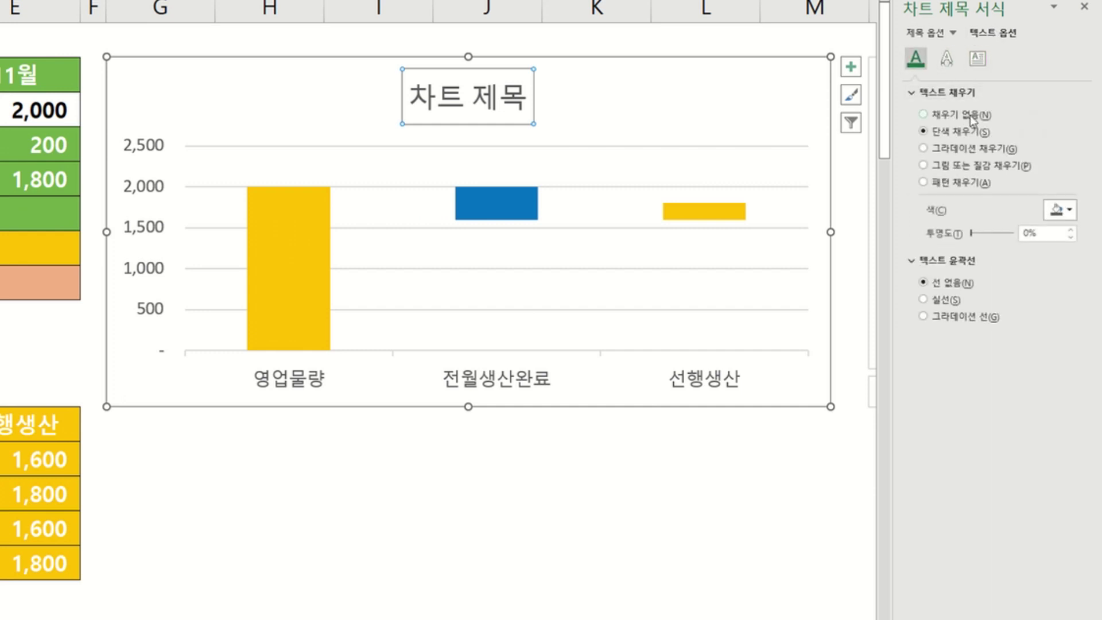
left_click(975, 116)
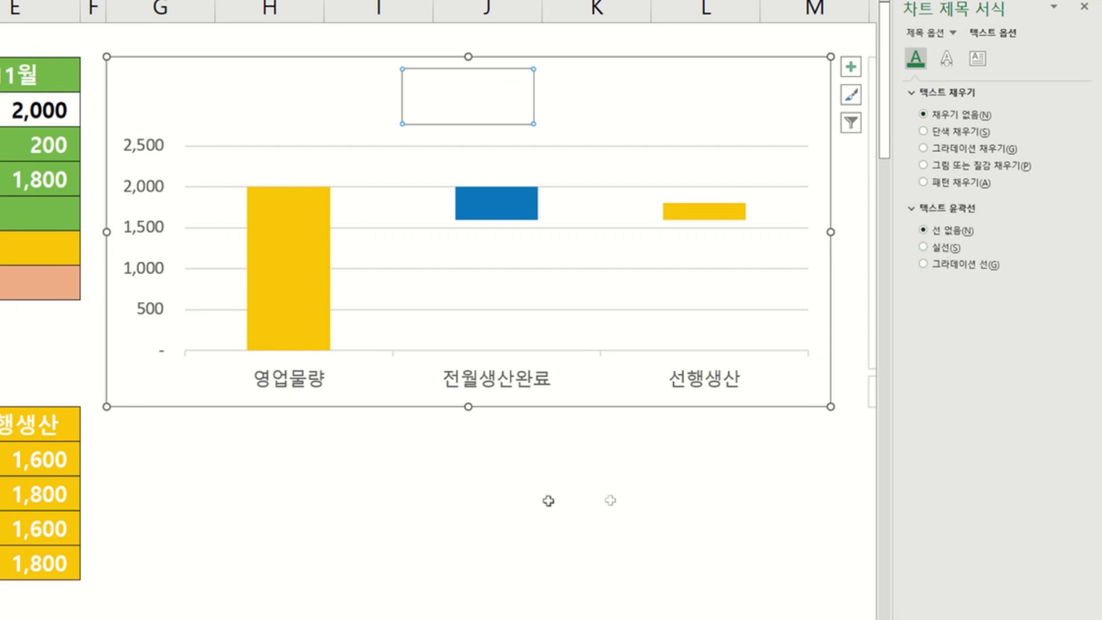
left_click(483, 502)
left_click(314, 482)
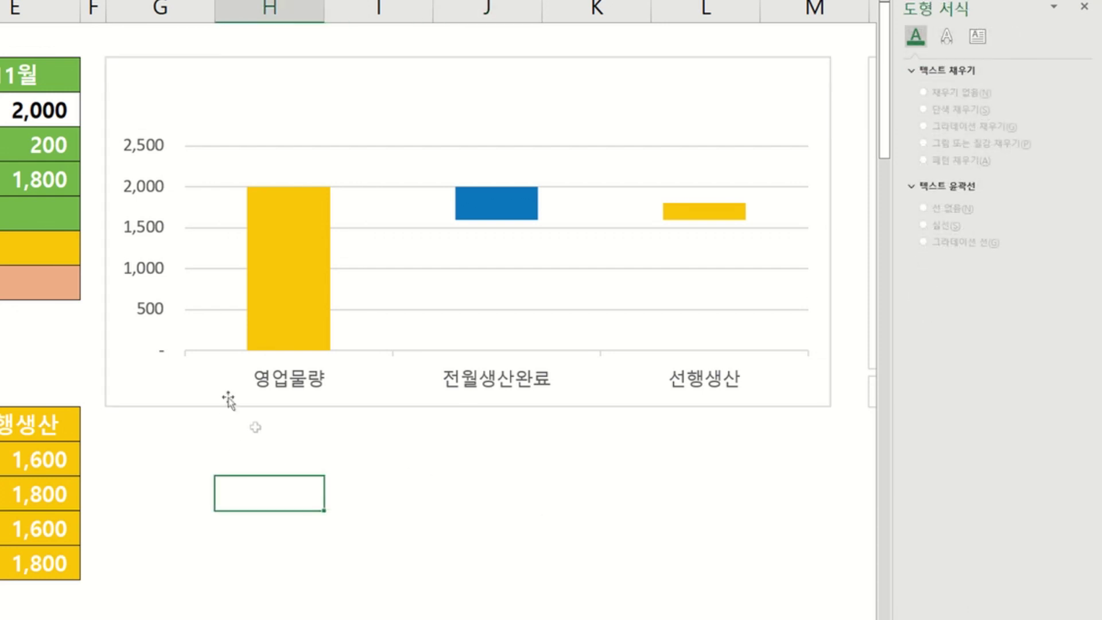
Fix the chart's vertical axis bounds at a maximum of 3000 and a minimum of 0.
left_click(144, 189)
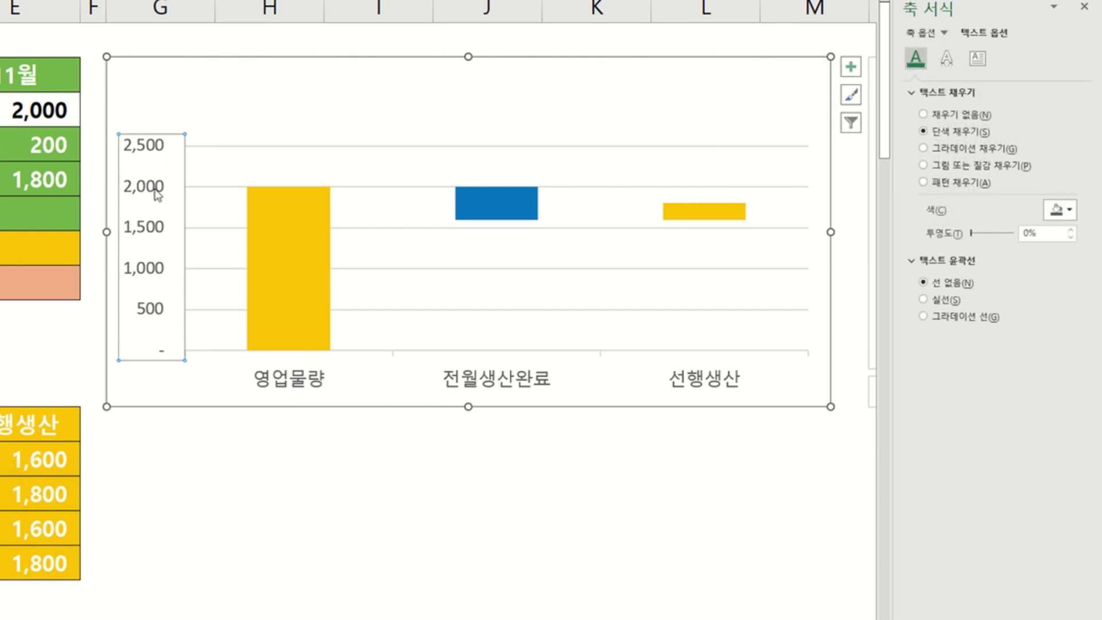
right_click(157, 192)
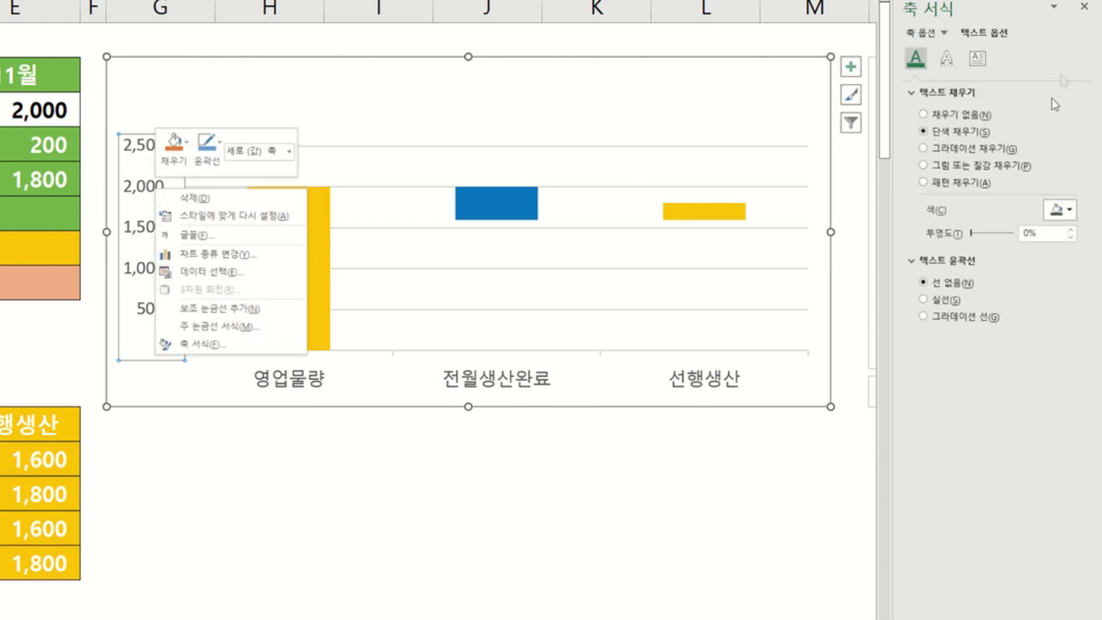
left_click(201, 344)
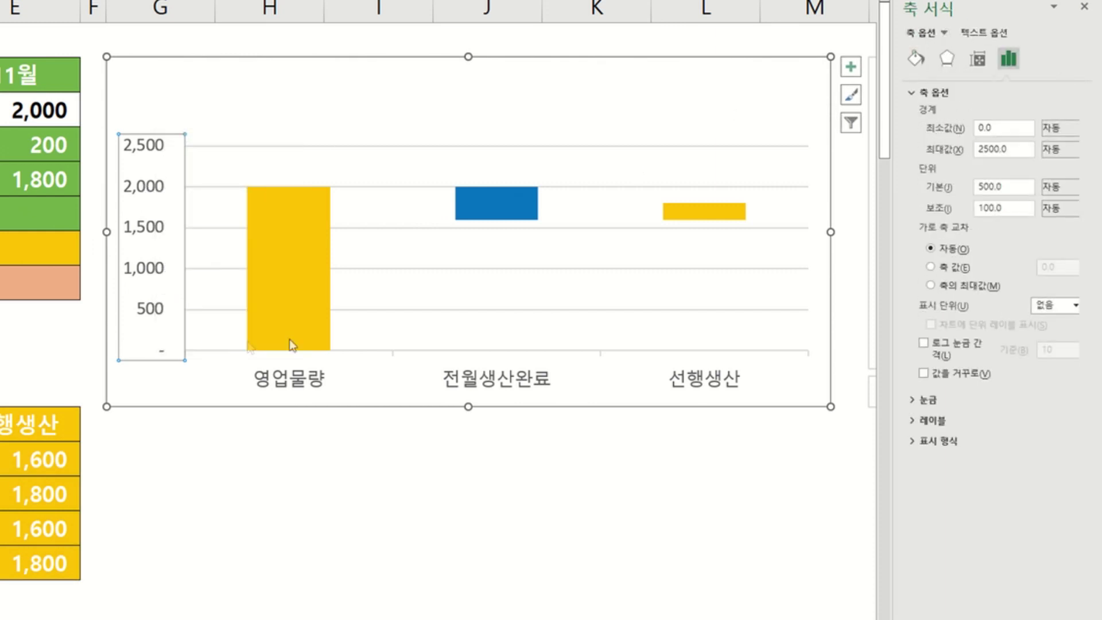
left_click(1003, 149)
type("3")
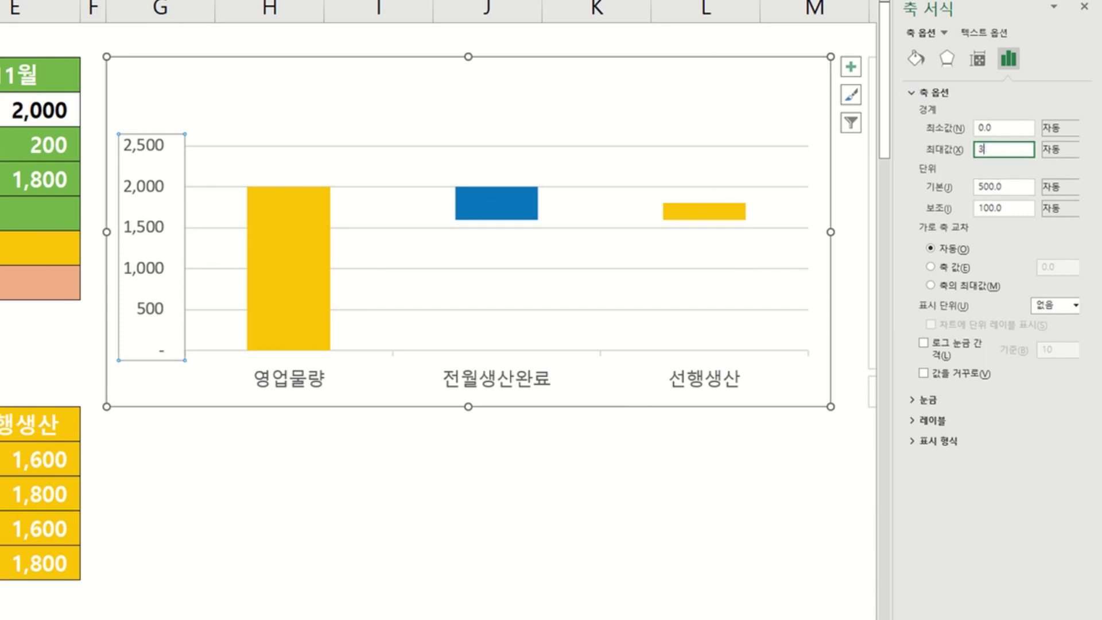
type("000")
key("Return")
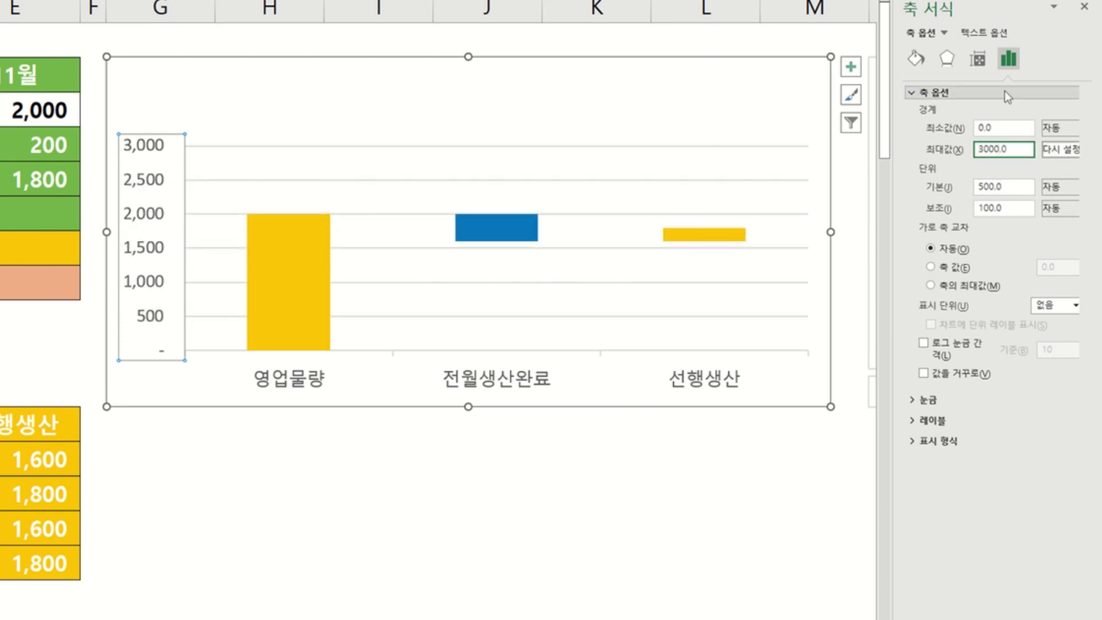
left_click(958, 128)
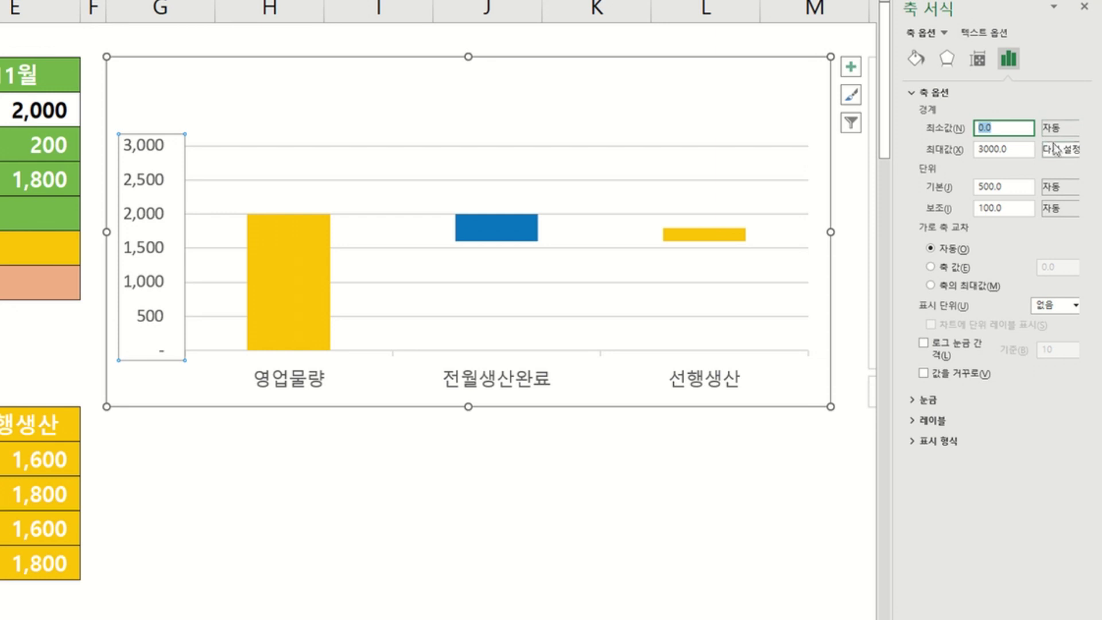
type("0")
key("Return")
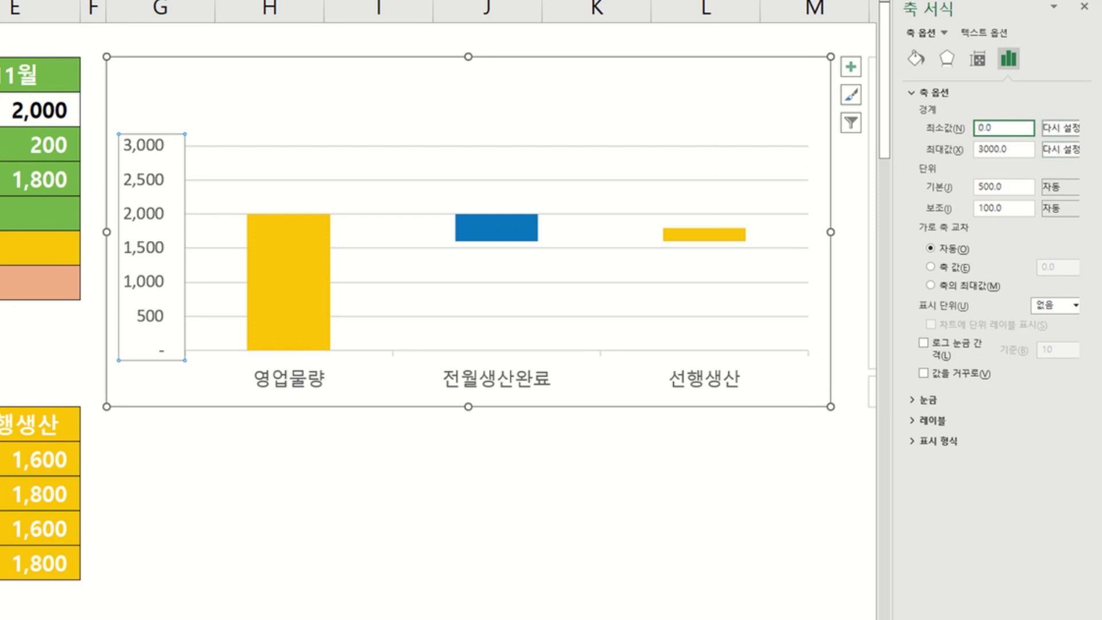
left_click(227, 487)
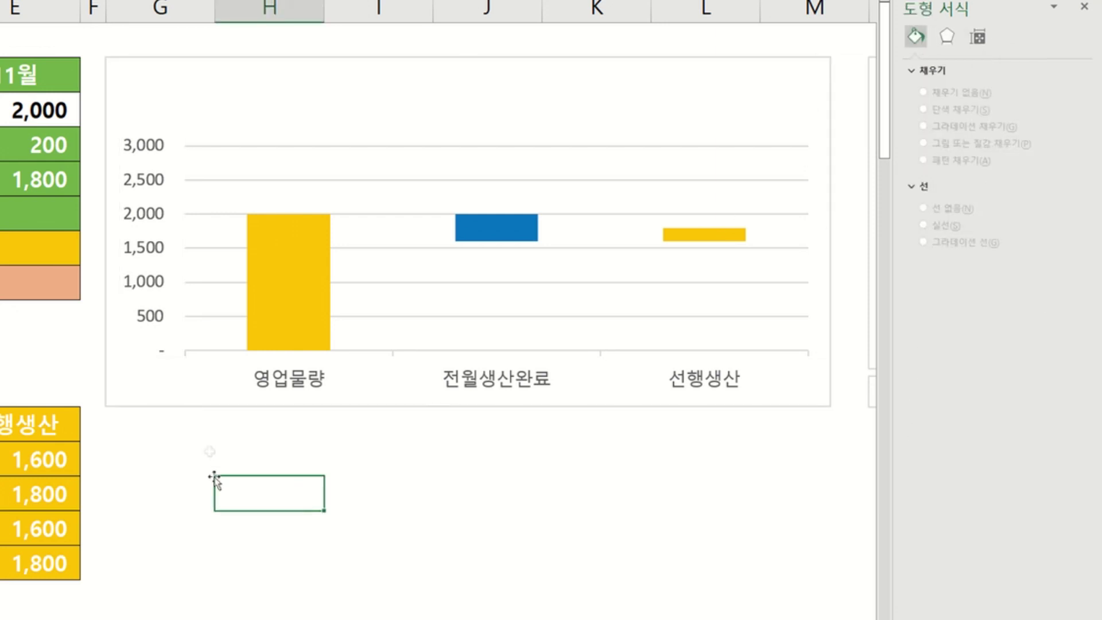
left_click(189, 494)
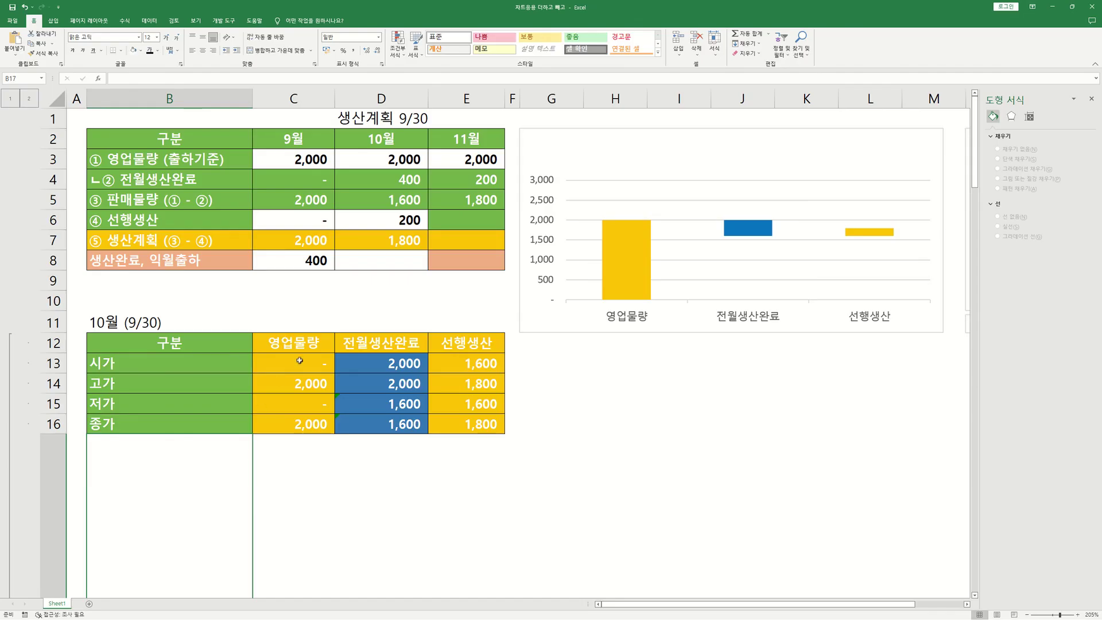
Examine the contents of the 시가 and 고가 cells in the 영업물량 column of the October table.
left_click(298, 360)
double_click(315, 367)
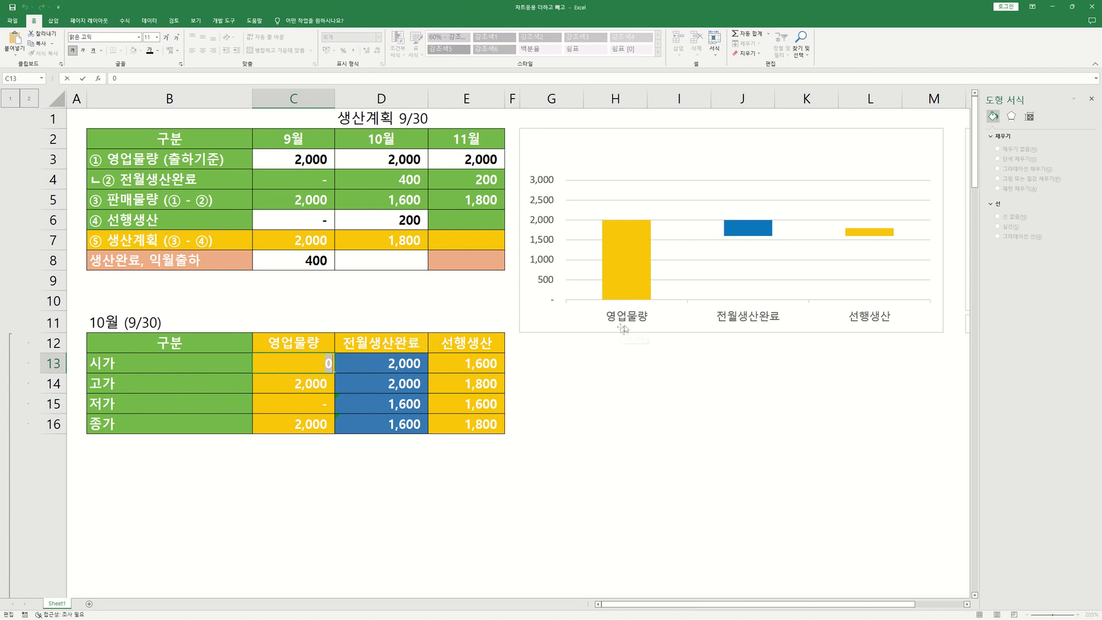
left_click(282, 383)
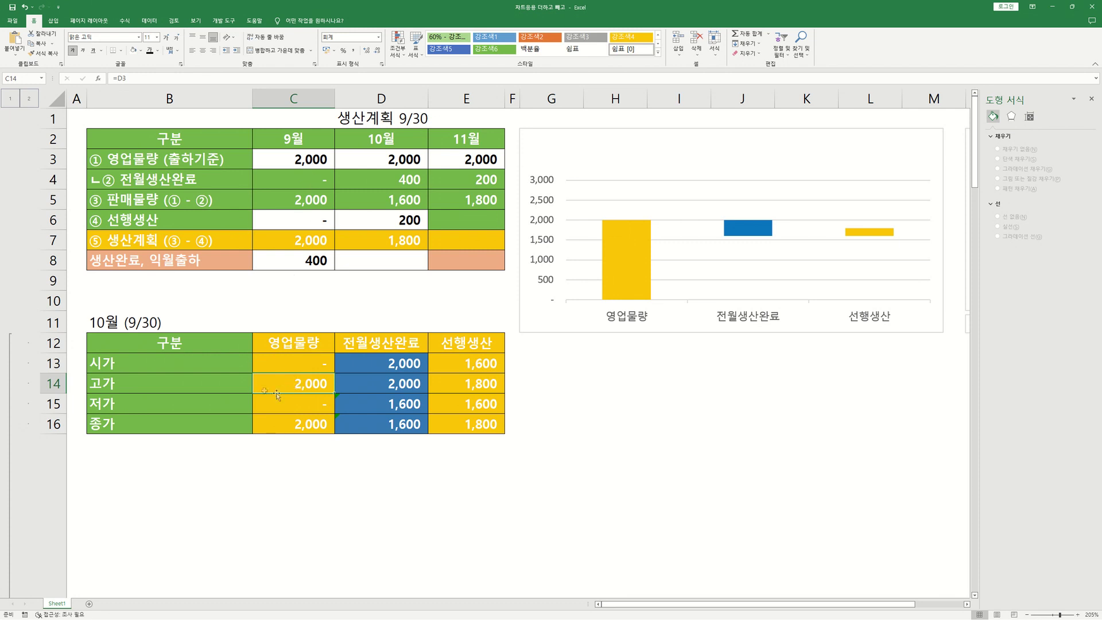
double_click(287, 385)
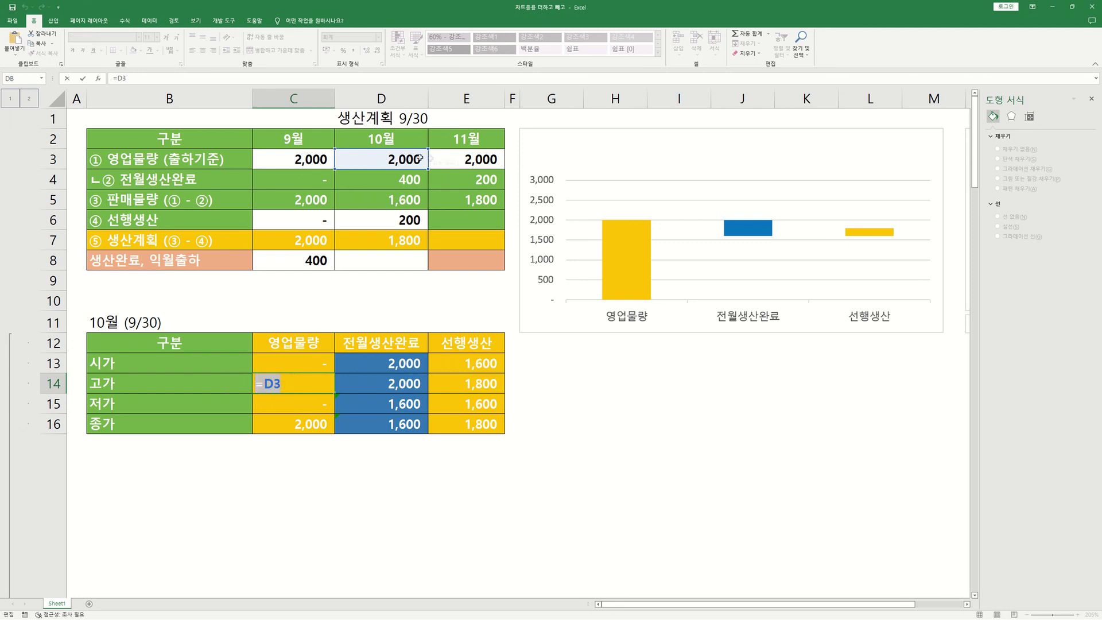
key("Return")
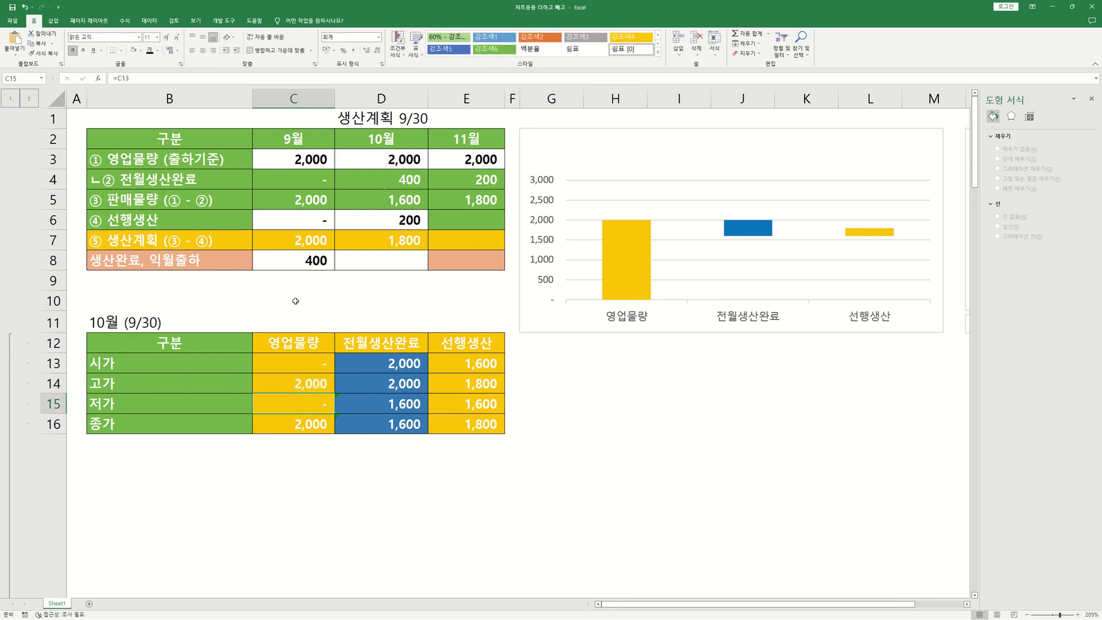
Replace the 저가 formula in the 영업물량 column with the constant 0.
double_click(304, 405)
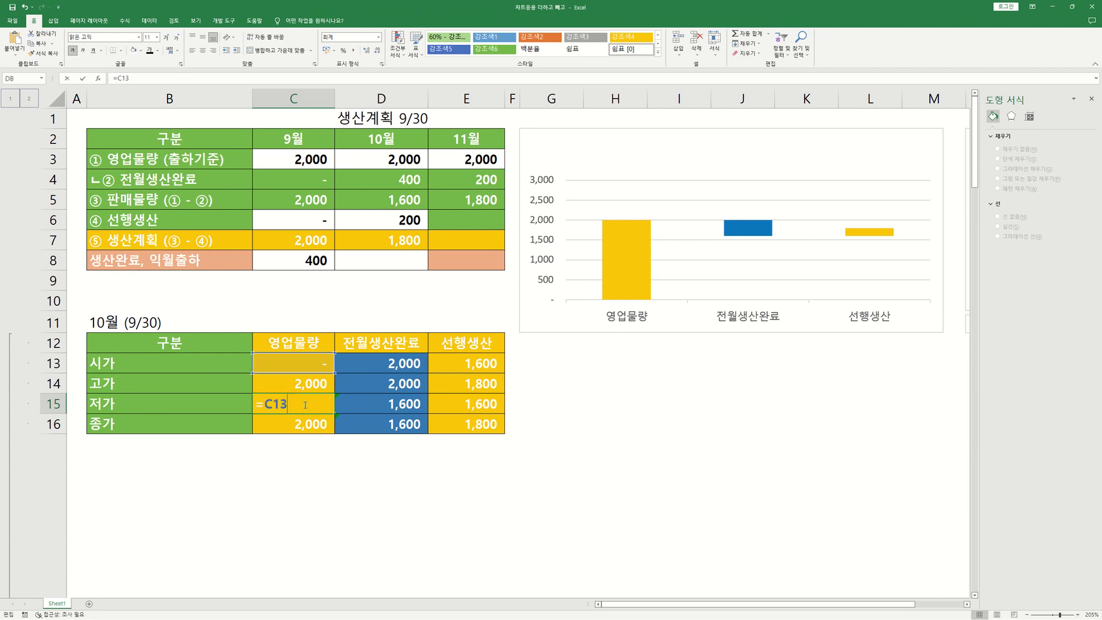
left_click_drag(307, 397, 221, 397)
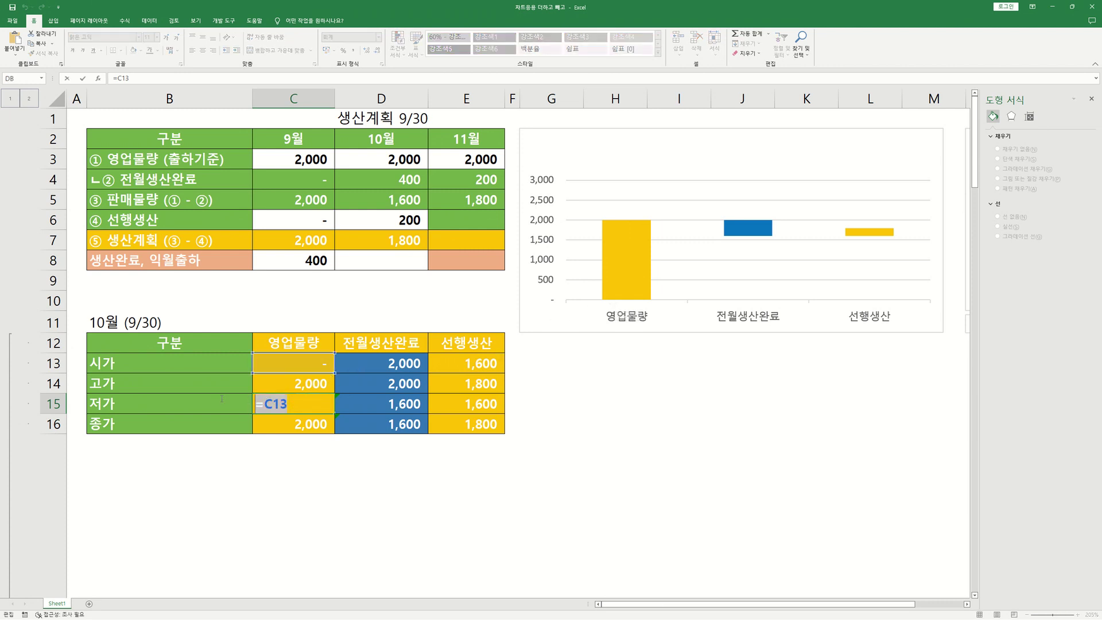
left_click(293, 366)
left_click_drag(291, 406, 207, 399)
type("0")
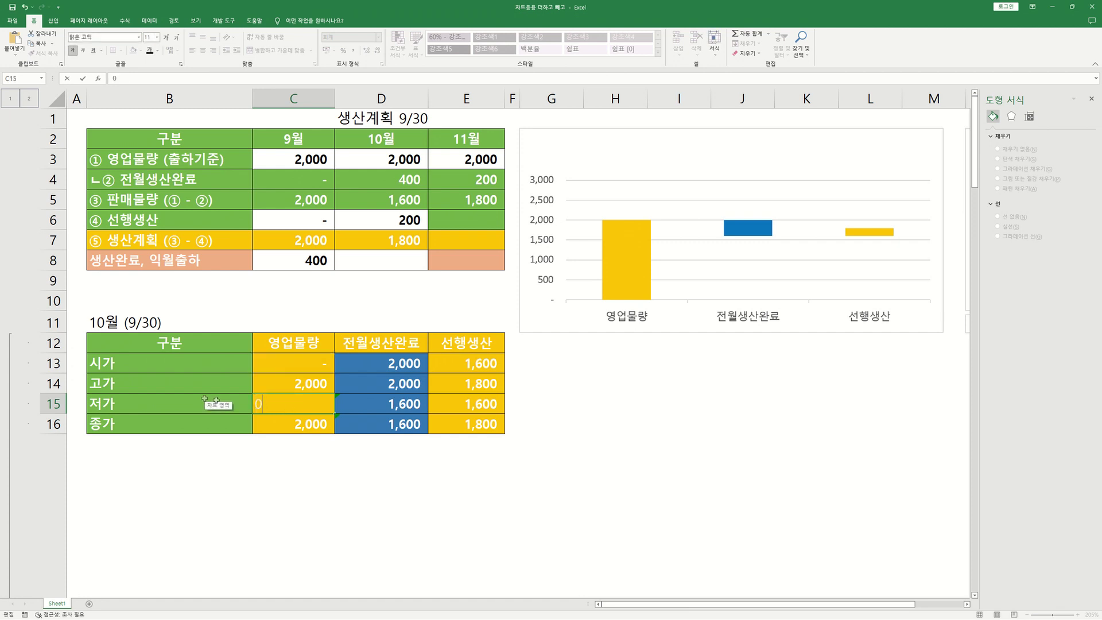
left_click(292, 363)
double_click(298, 408)
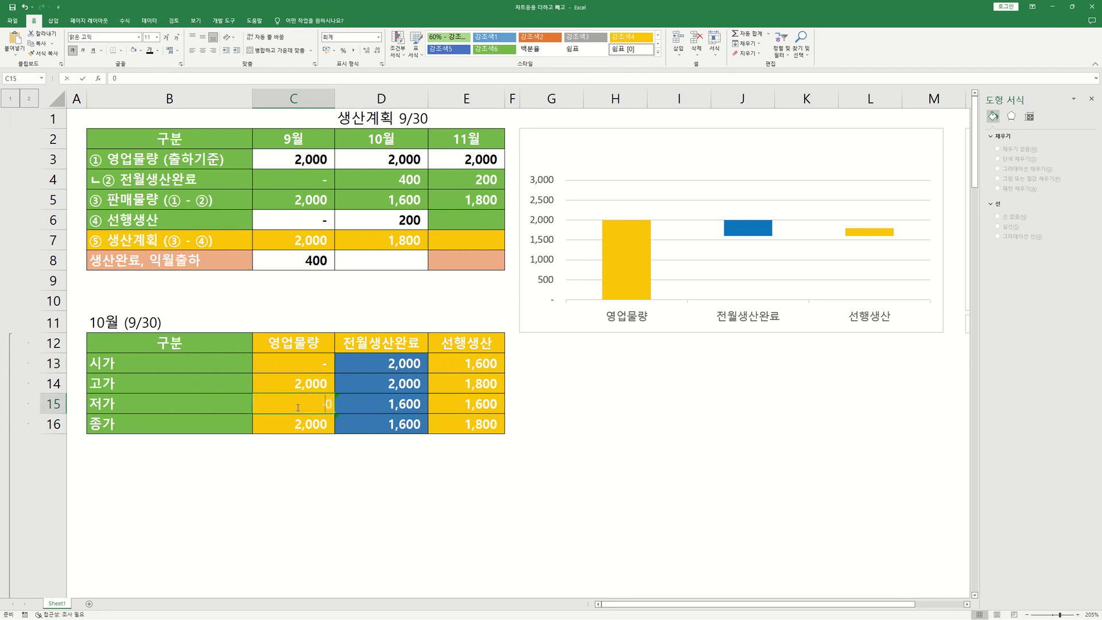
left_click(296, 421)
double_click(310, 399)
type("0")
key("Return")
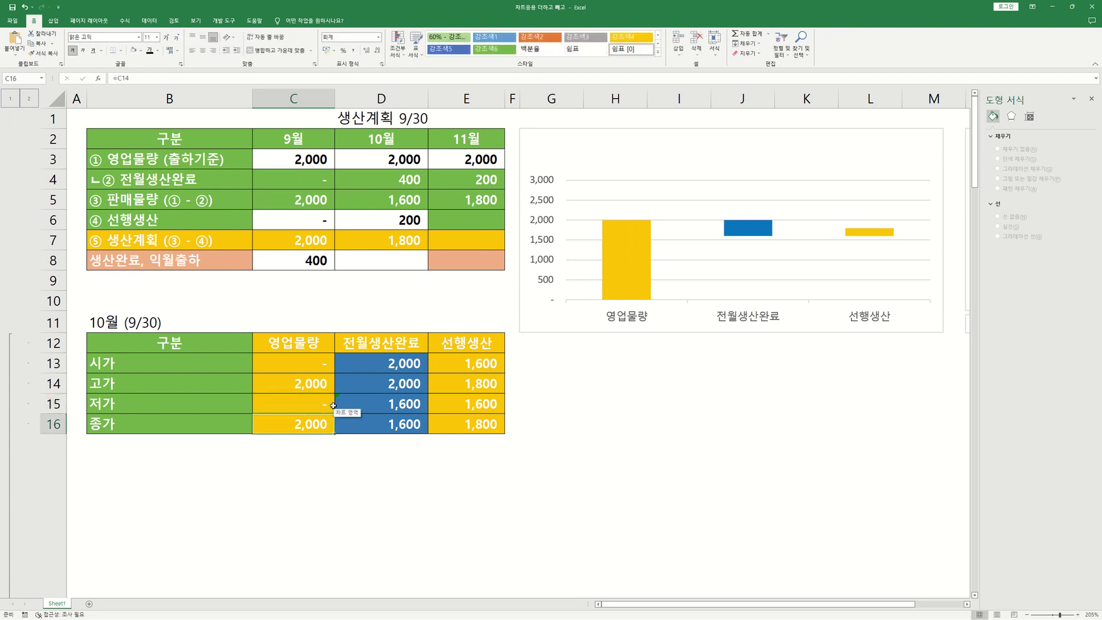
Reference the column's 고가 cell in the 영업물량 종가 formula as =C14.
double_click(308, 424)
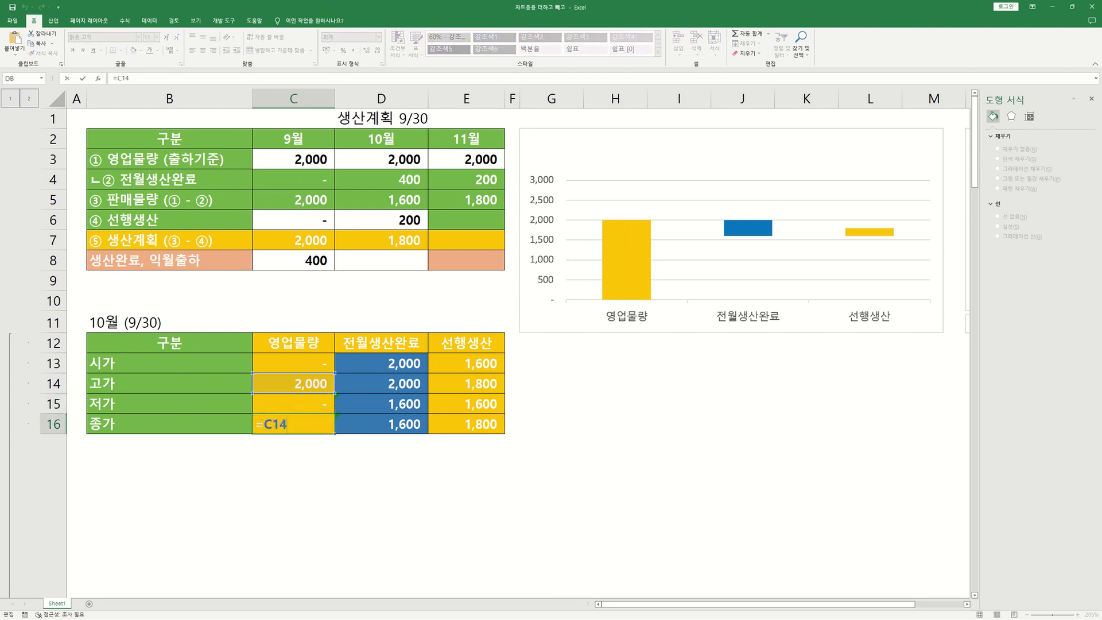
left_click(305, 385)
key("Return")
Test the chart's link to the plan by setting October's 영업물량 (출하기준) to 1000, and restore it to 2000.
scroll(260, 444, "up", 5)
left_click(391, 366)
left_click(306, 382)
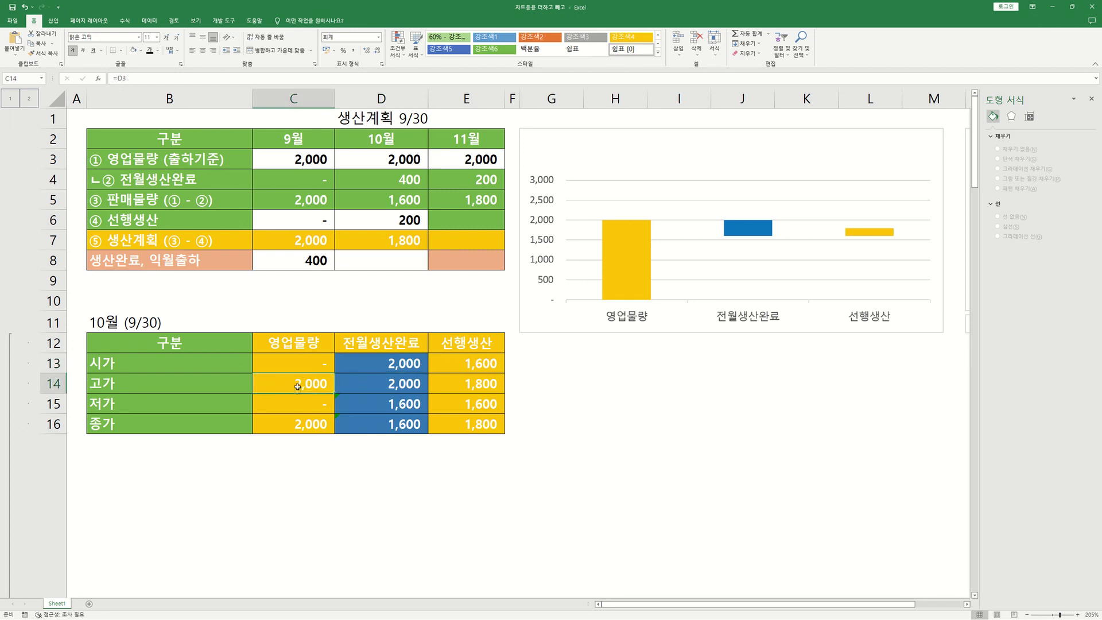
left_click(409, 150)
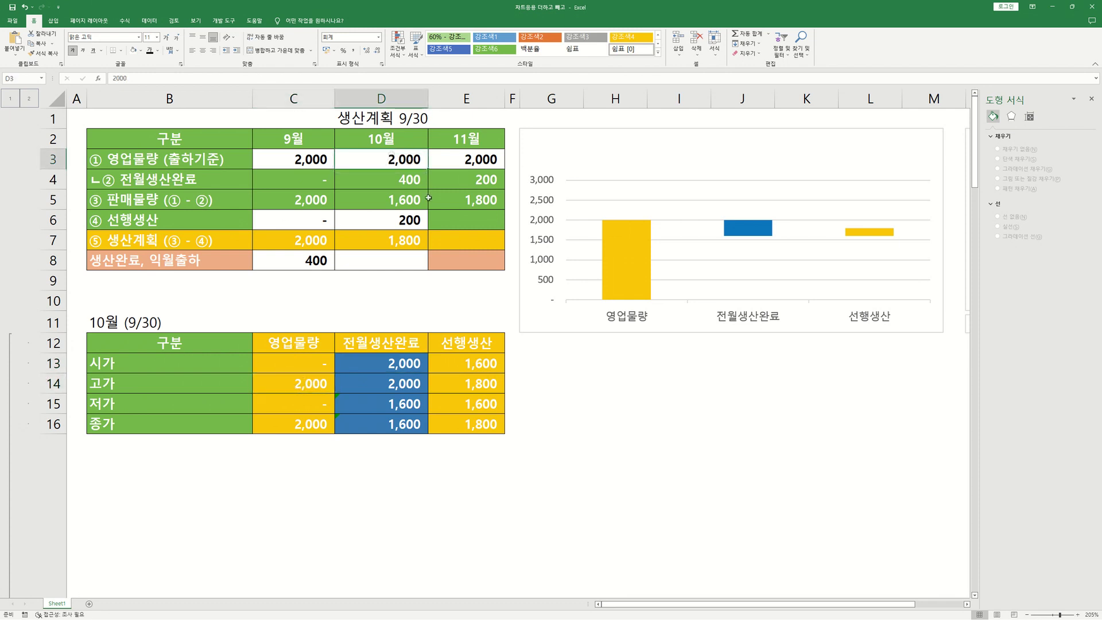
type("1000")
key("Return")
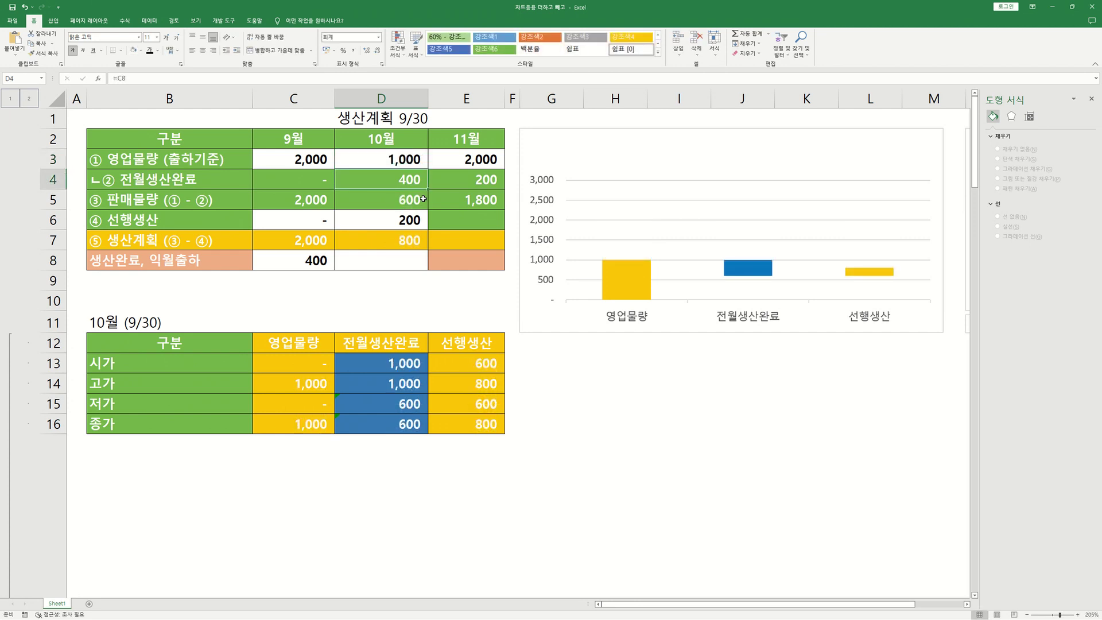
key("Up")
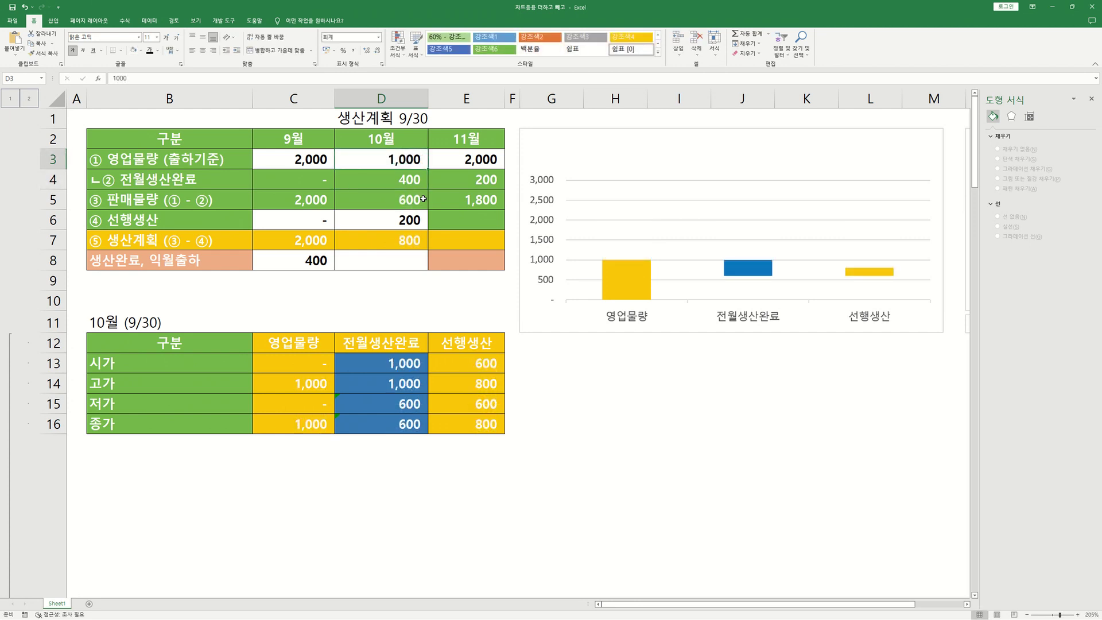
type("2000")
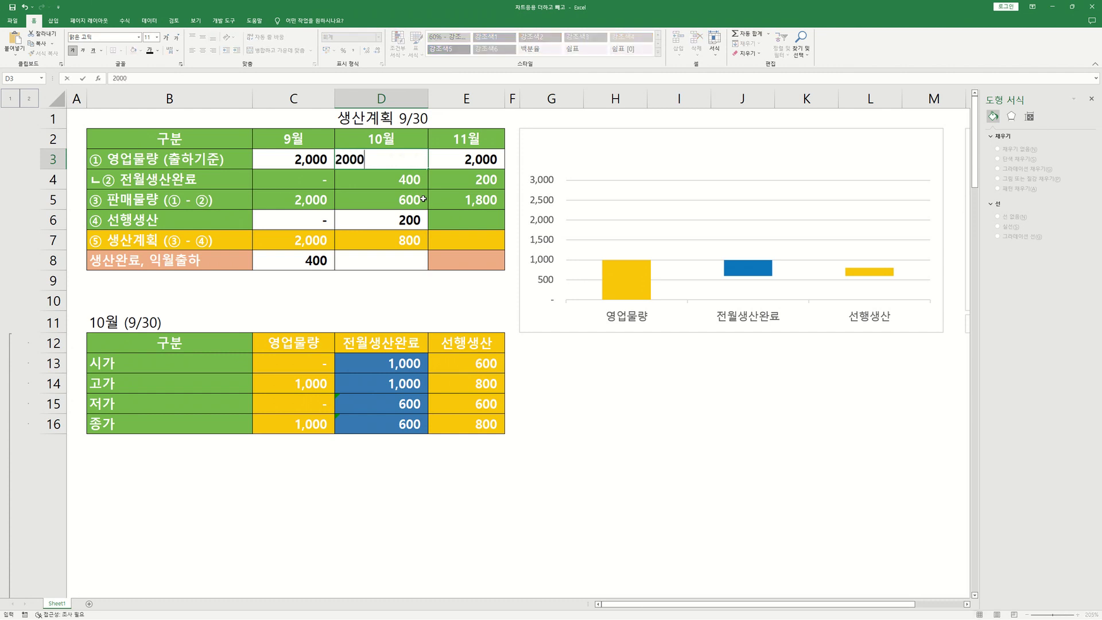
key("Return")
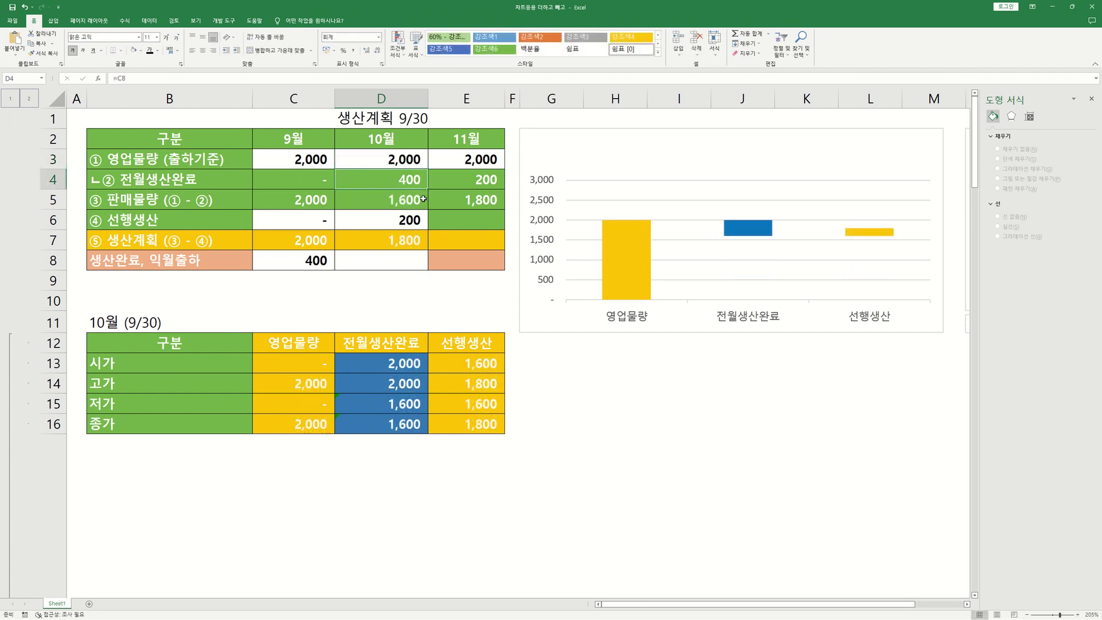
Examine the formulas in the 시가 and 고가 cells of the 전월생산완료 column and the cells they reference.
left_click(400, 367)
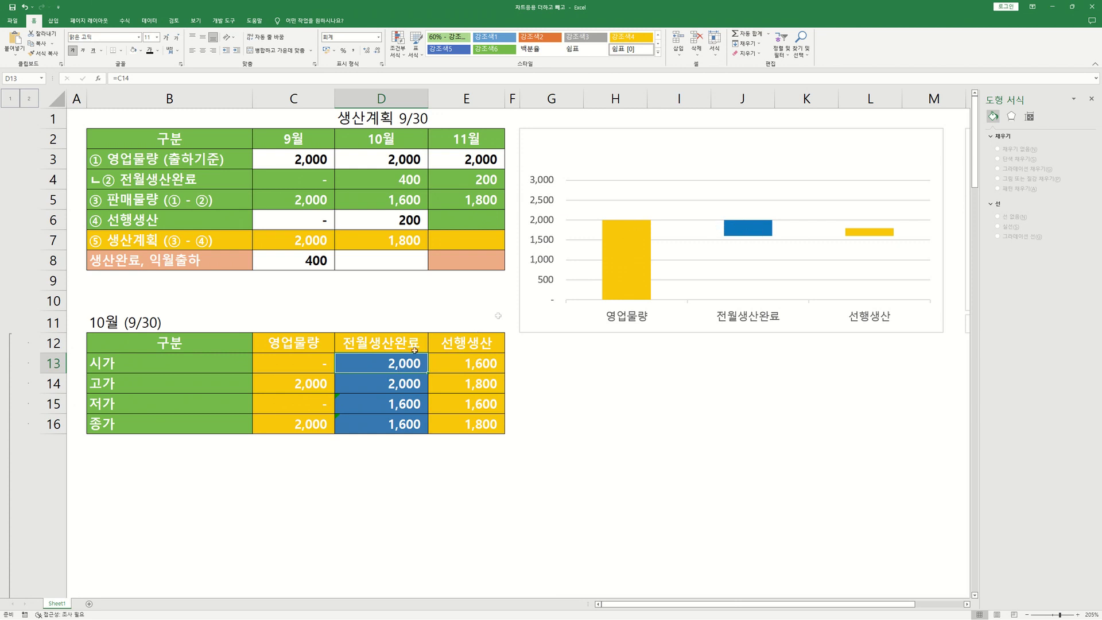
double_click(392, 363)
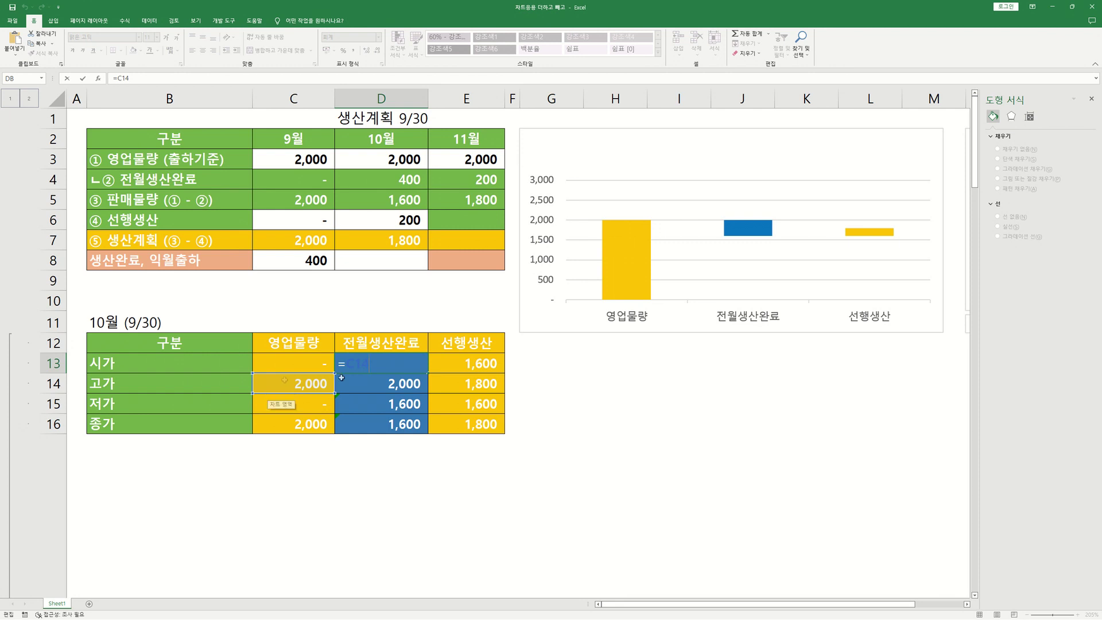
key("shift+Left")
key("shift+Left")
key("shift+Left")
key("Return")
double_click(391, 381)
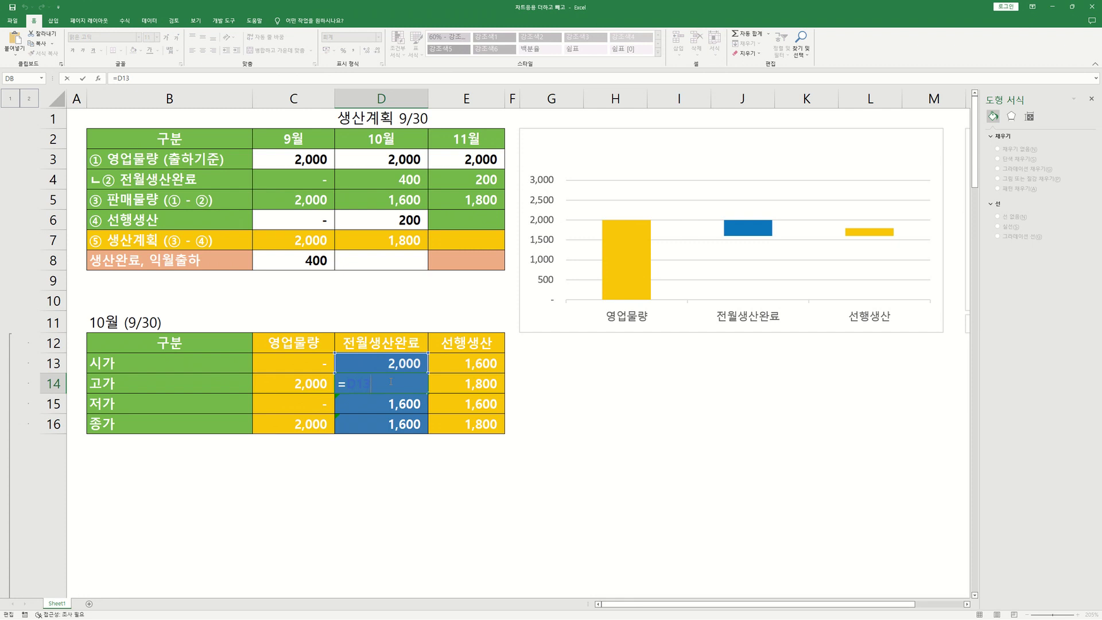
key("shift+Home")
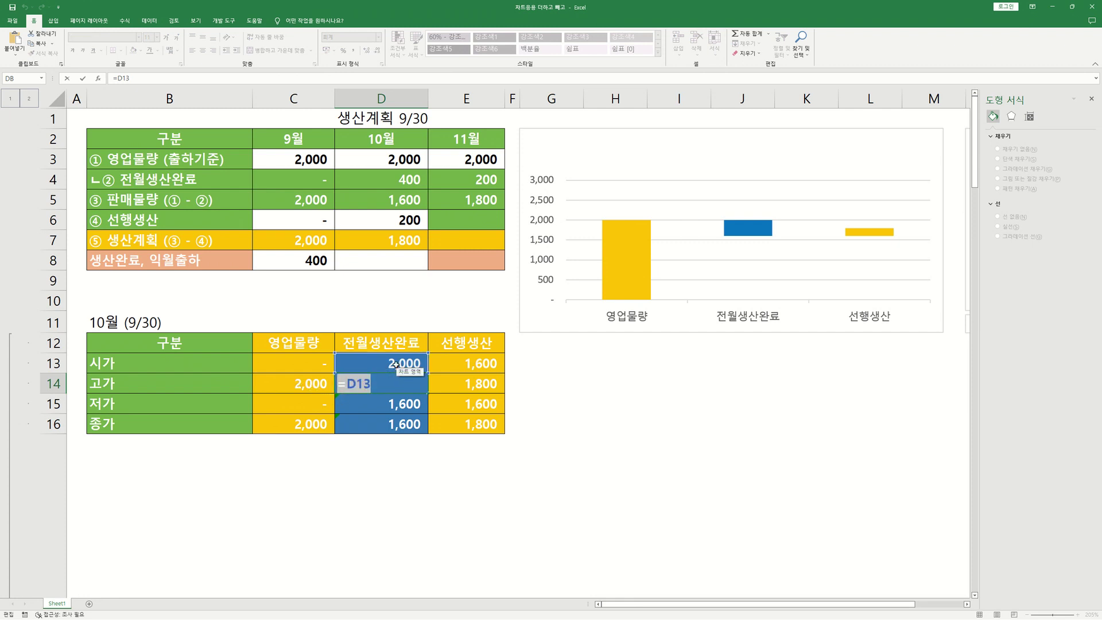
key("shift+Right")
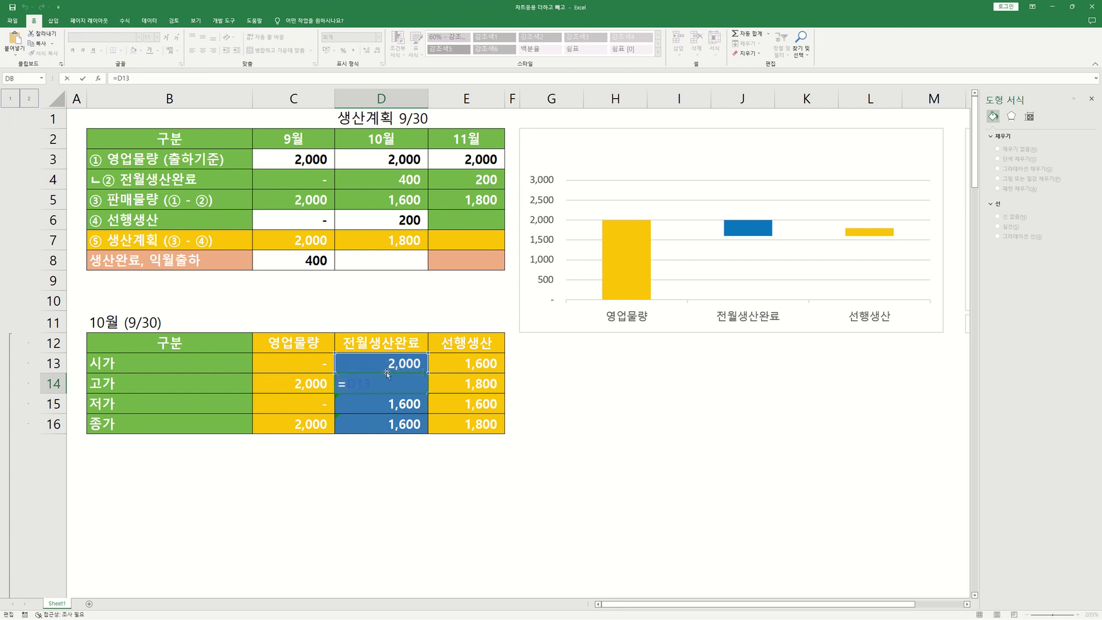
key("shift+Return")
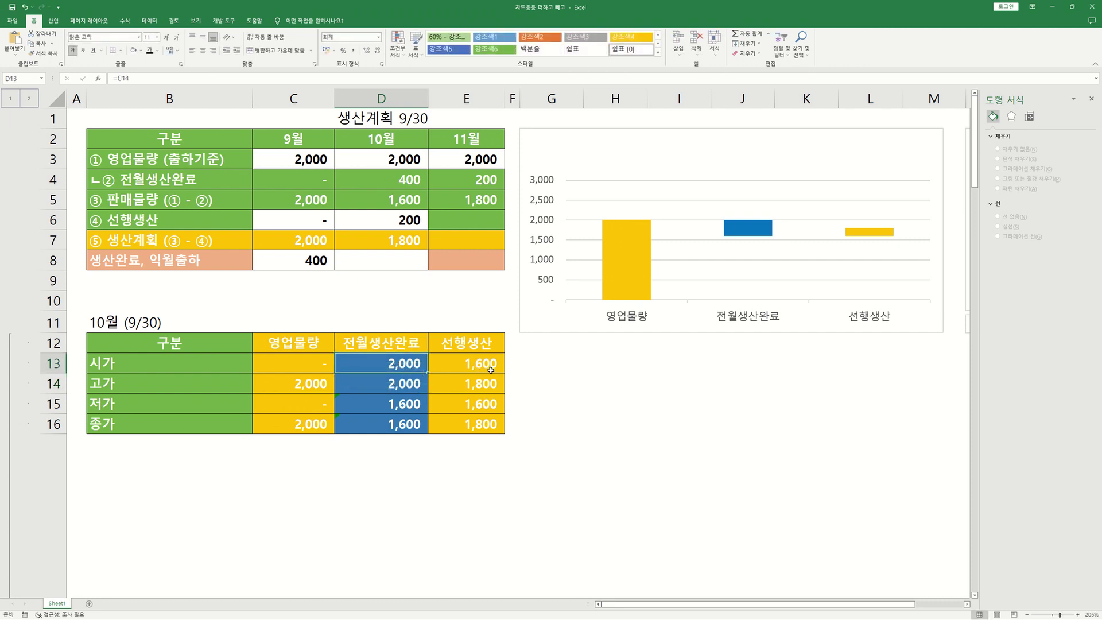
Enter the 전월생산완료 column's 저가 as =D5 and its 종가 as =D15.
left_click(382, 404)
type("=D5")
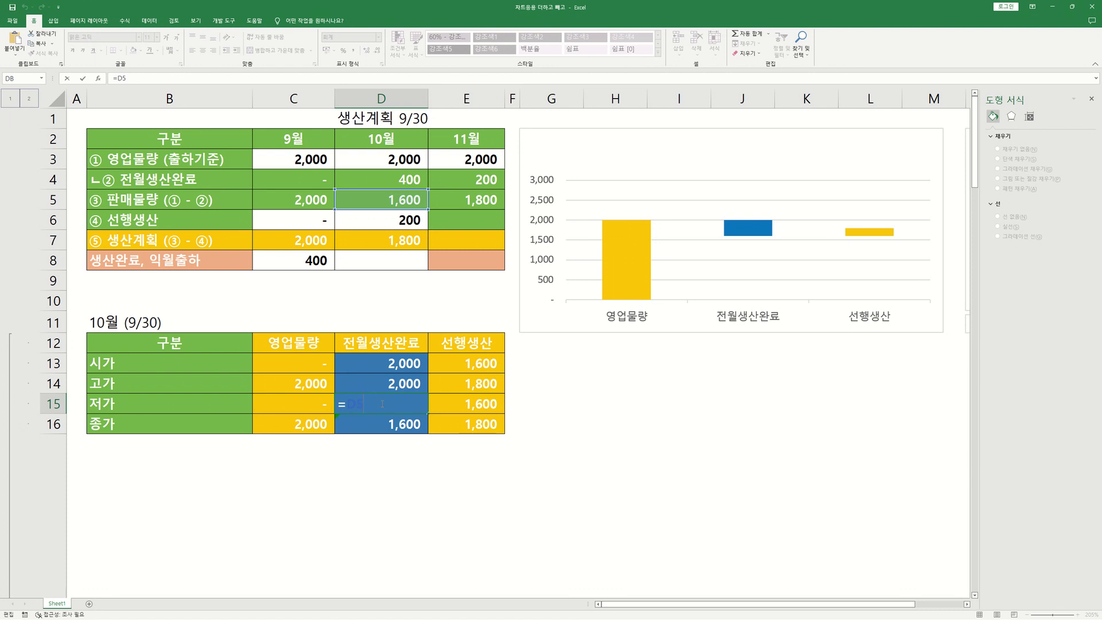
key("shift+Home")
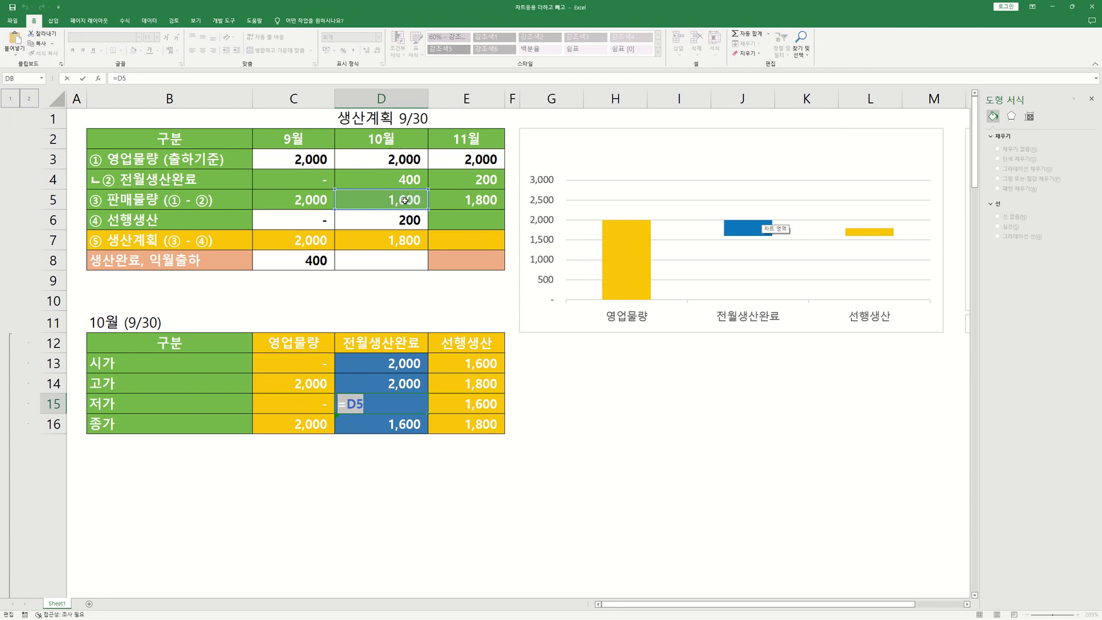
left_click(402, 204)
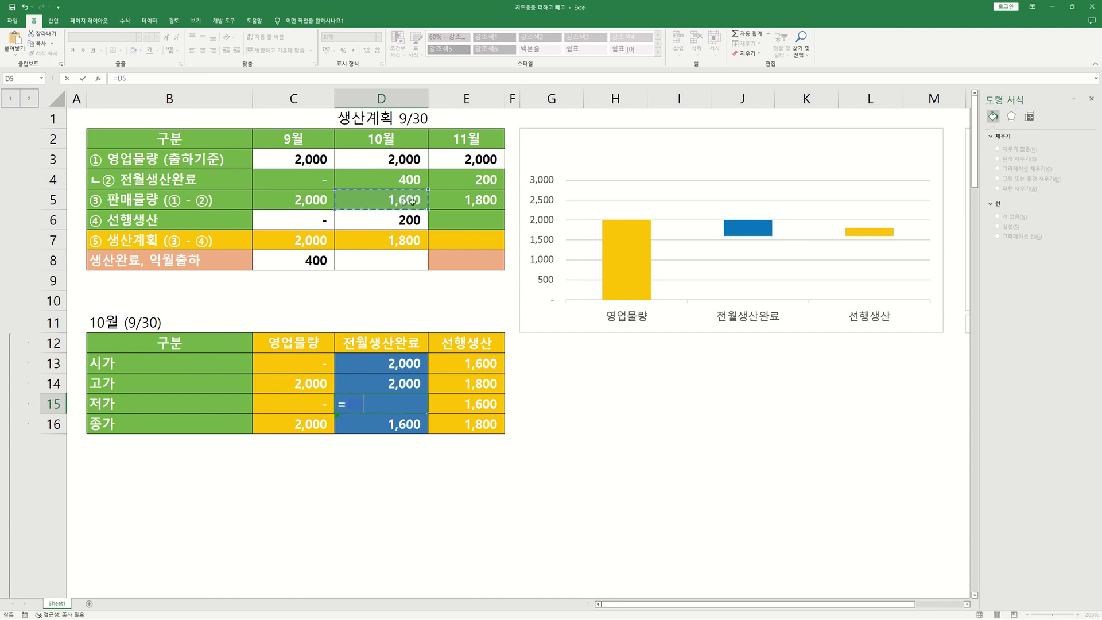
key("Return")
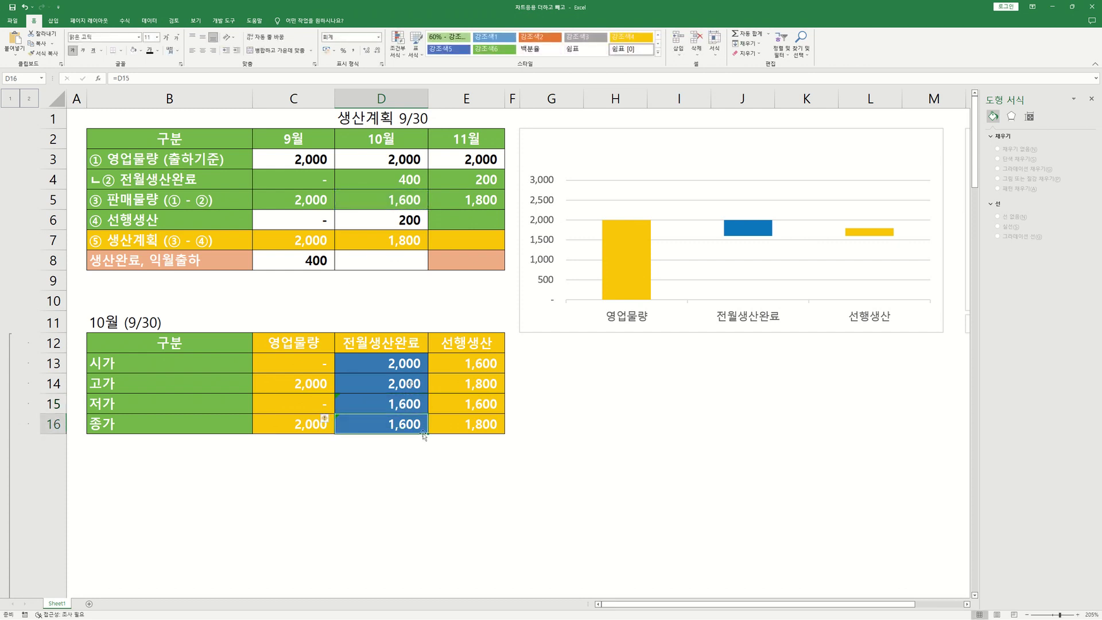
double_click(406, 423)
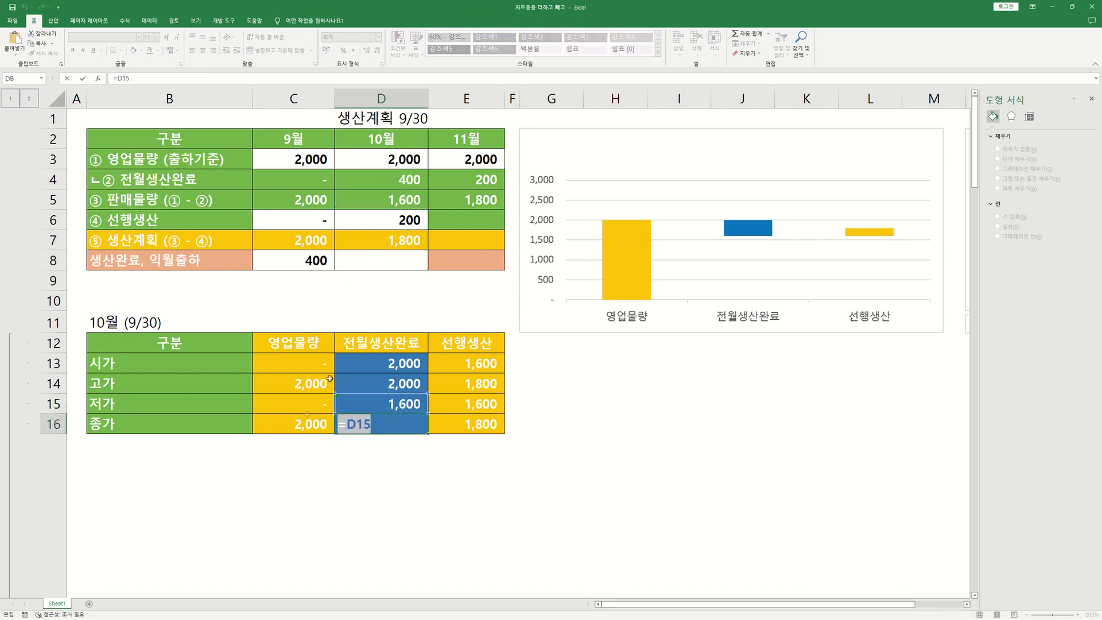
left_click(404, 402)
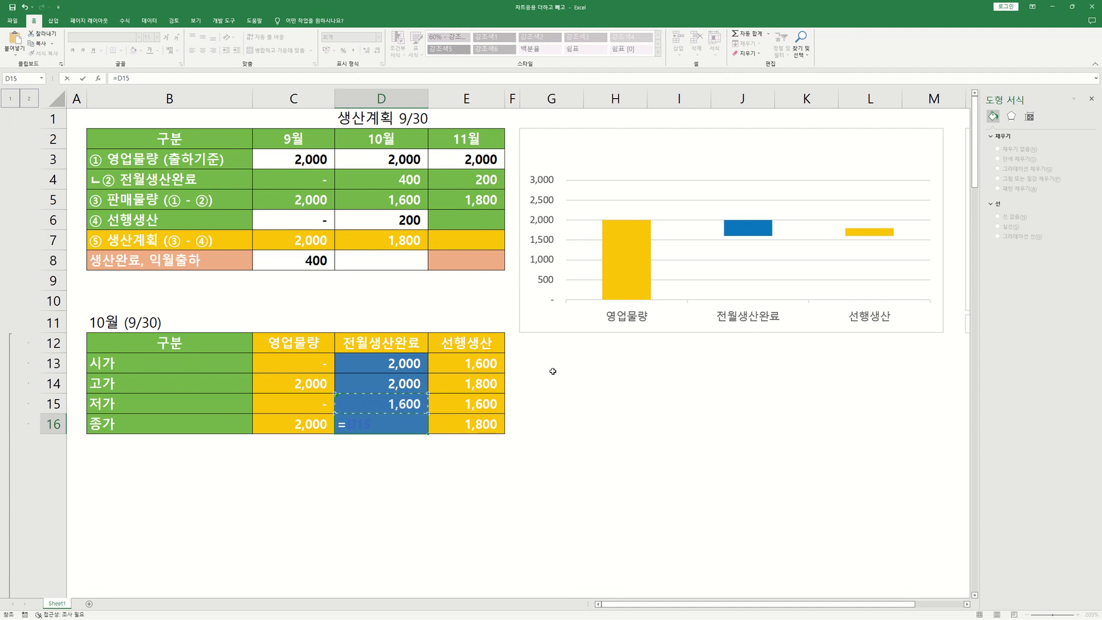
key("Return")
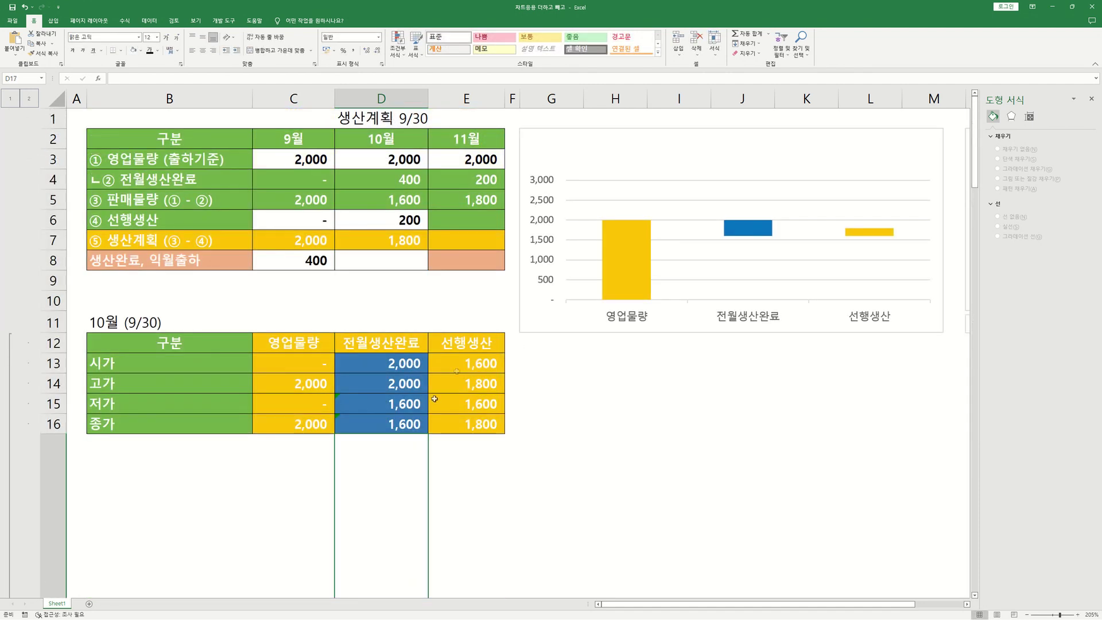
Check the formulas behind the 종가 and 고가 cells of the 전월생산완료 column.
double_click(406, 418)
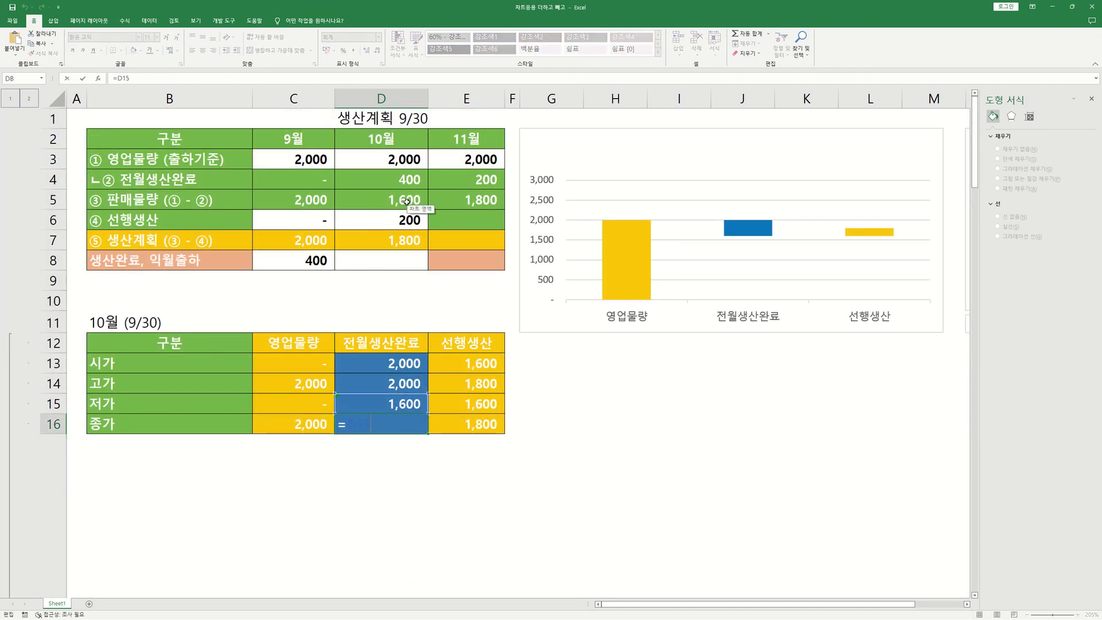
key("Escape")
double_click(402, 381)
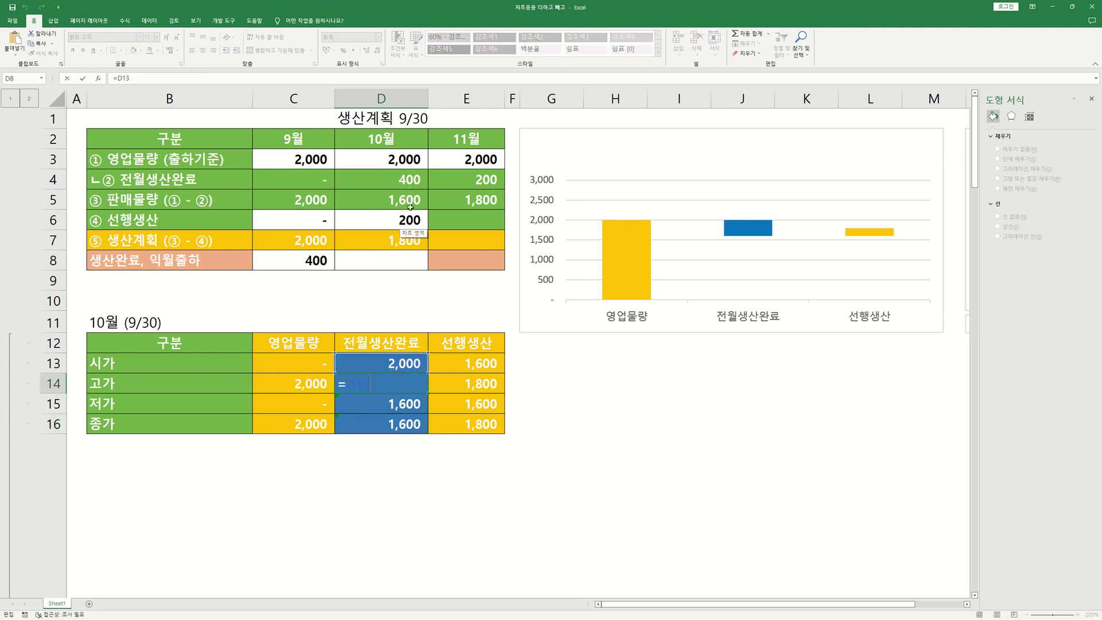
key("Escape")
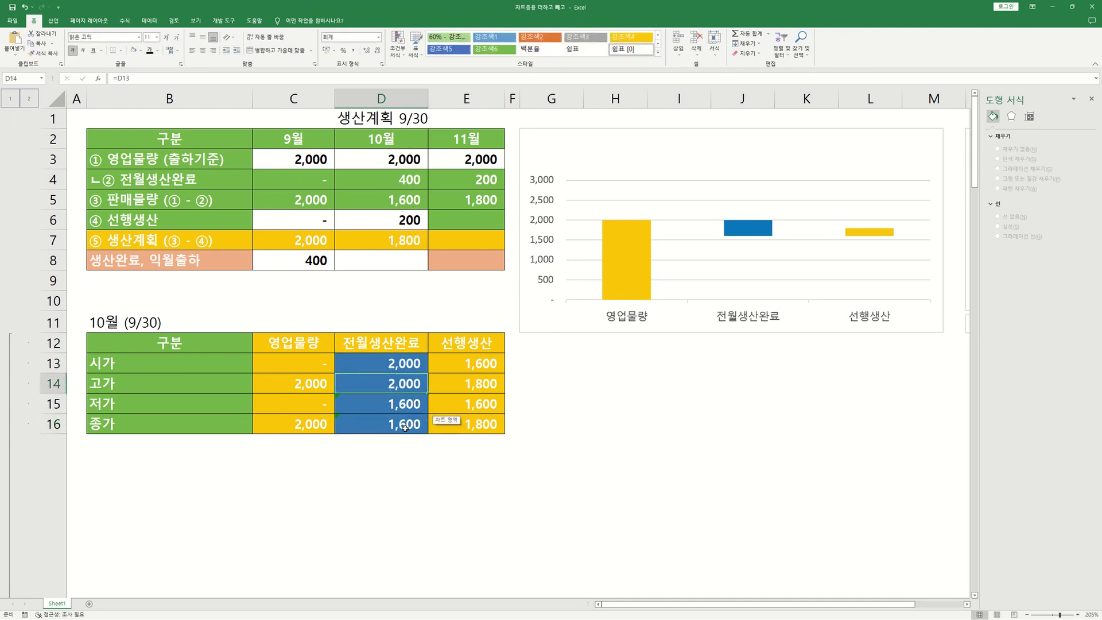
left_click(405, 427)
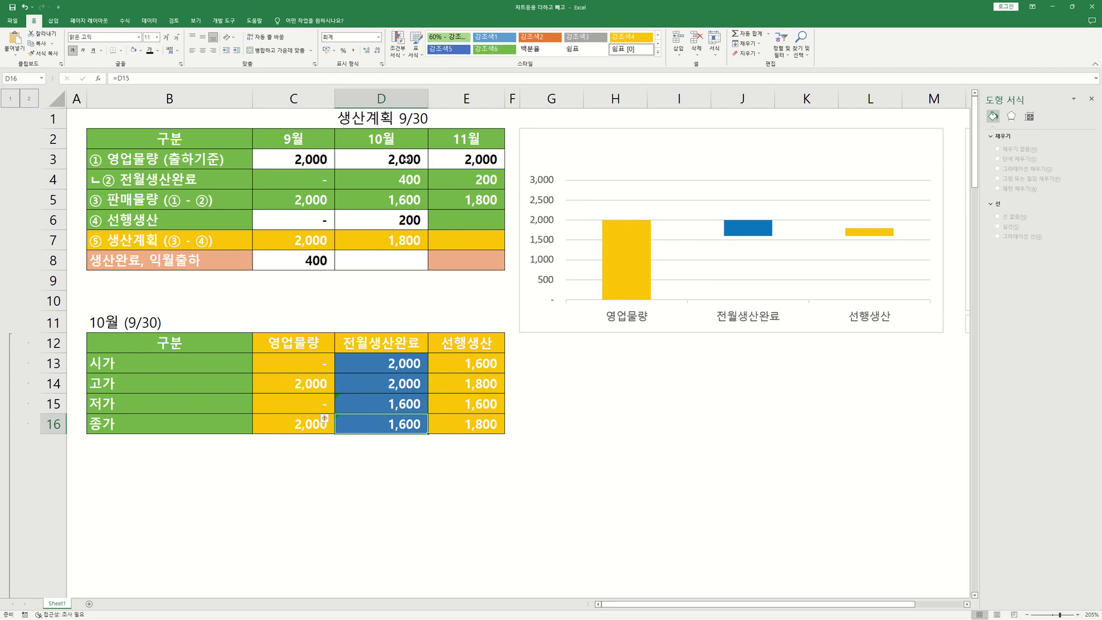
Re-enter the 선행생산 column's 시가 as =D5 and its 저가 as =E13.
left_click(478, 359)
double_click(477, 359)
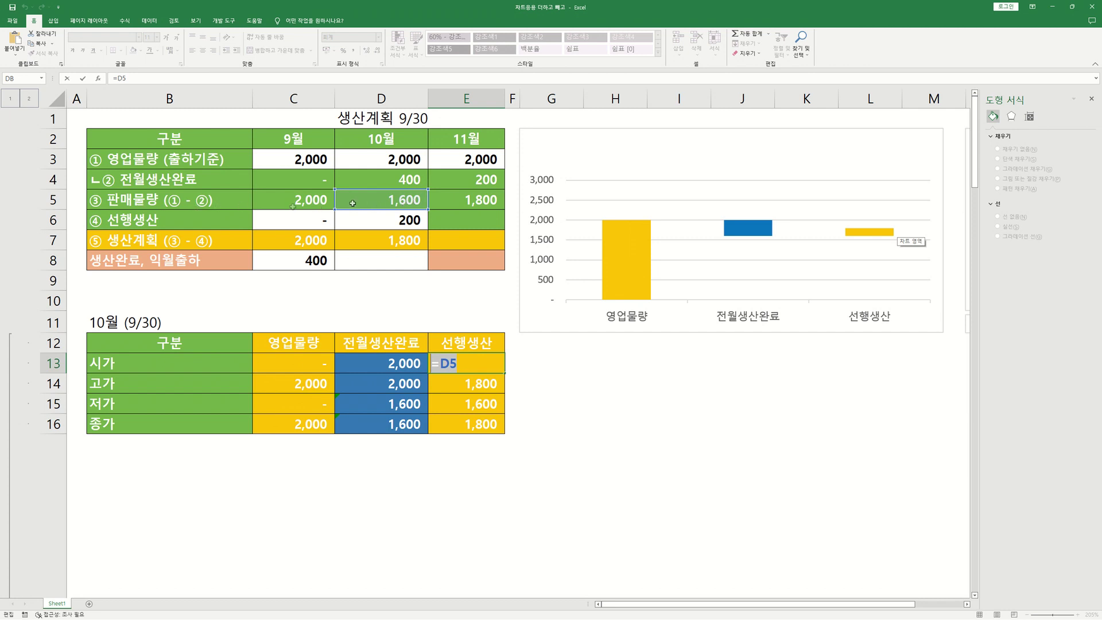
left_click(400, 202)
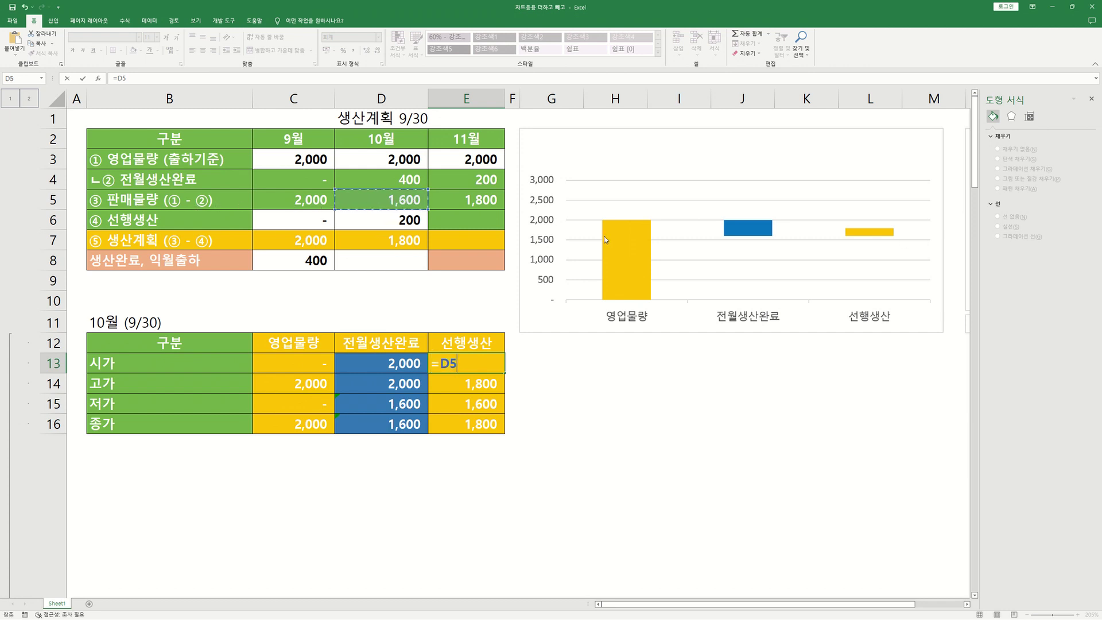
key("Return")
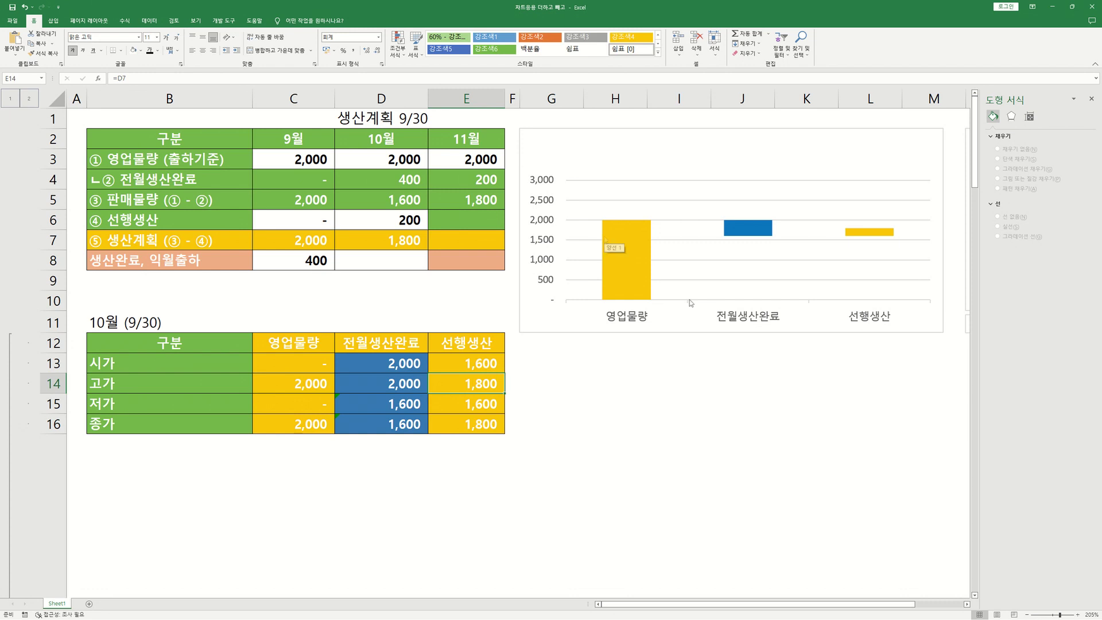
left_click(440, 399)
type("=")
left_click(471, 363)
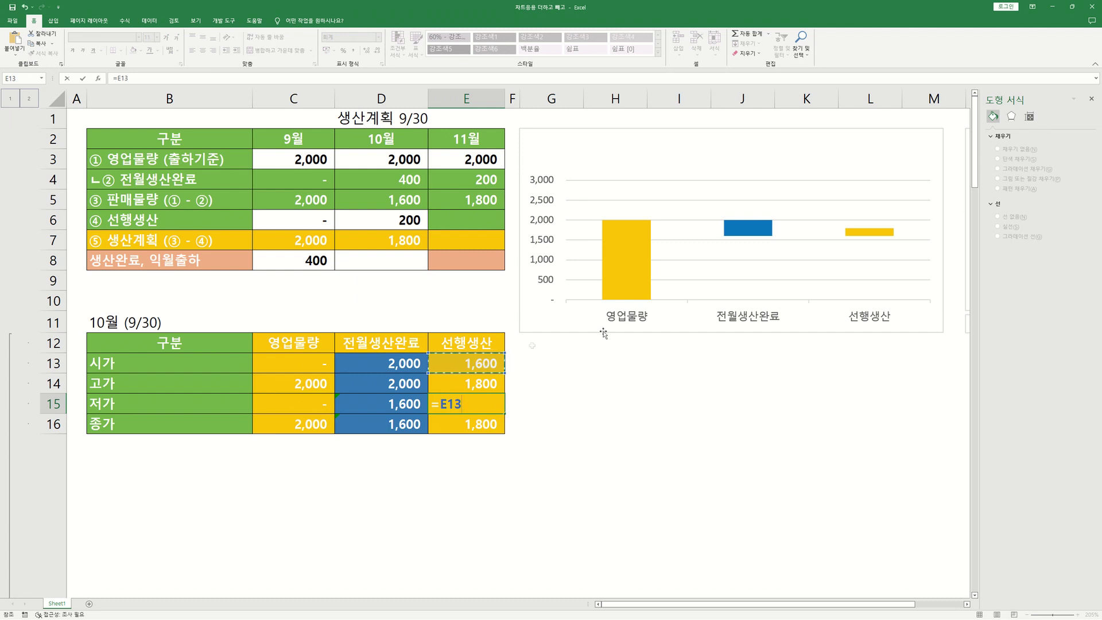
key("Return")
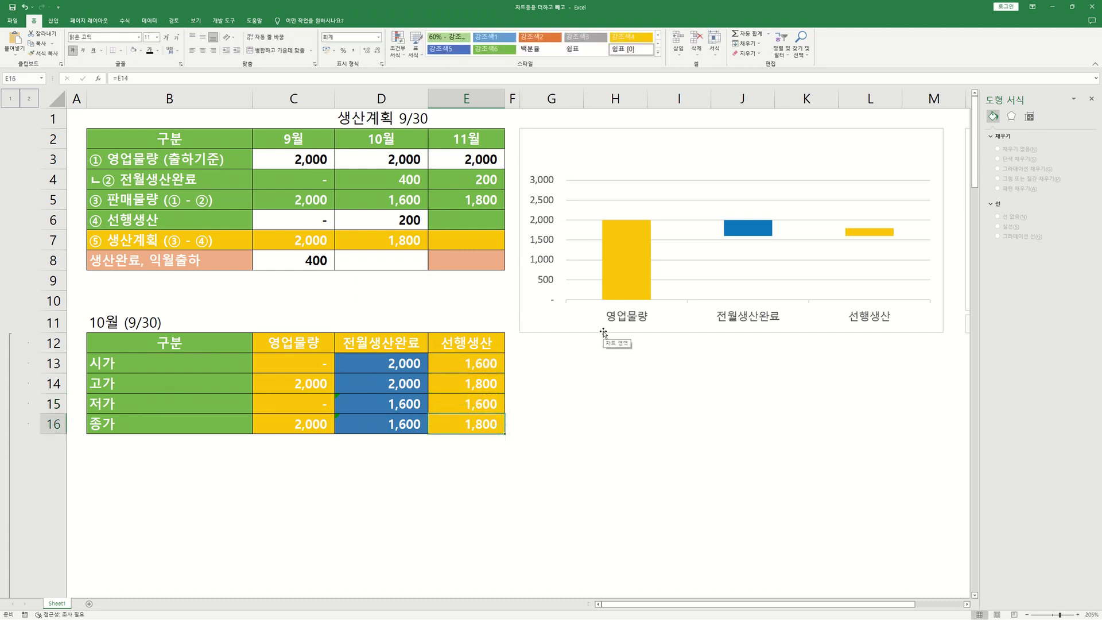
Re-enter the 선행생산 column's 고가 as =D7 and check the formula behind its 종가 cell.
left_click(463, 402)
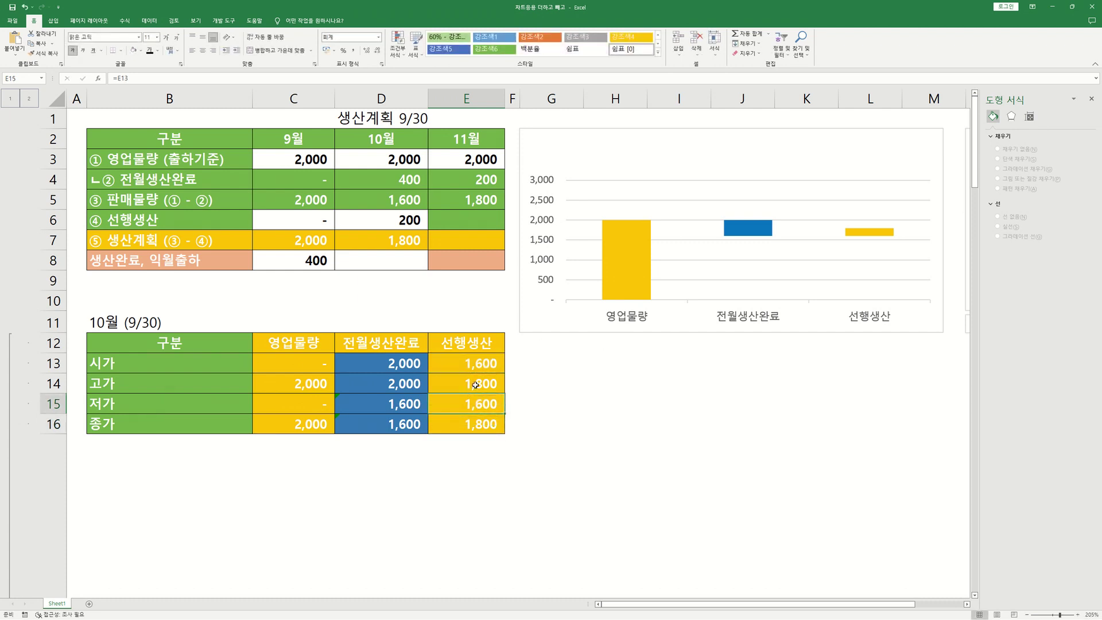
left_click(476, 385)
type("=")
left_click(405, 241)
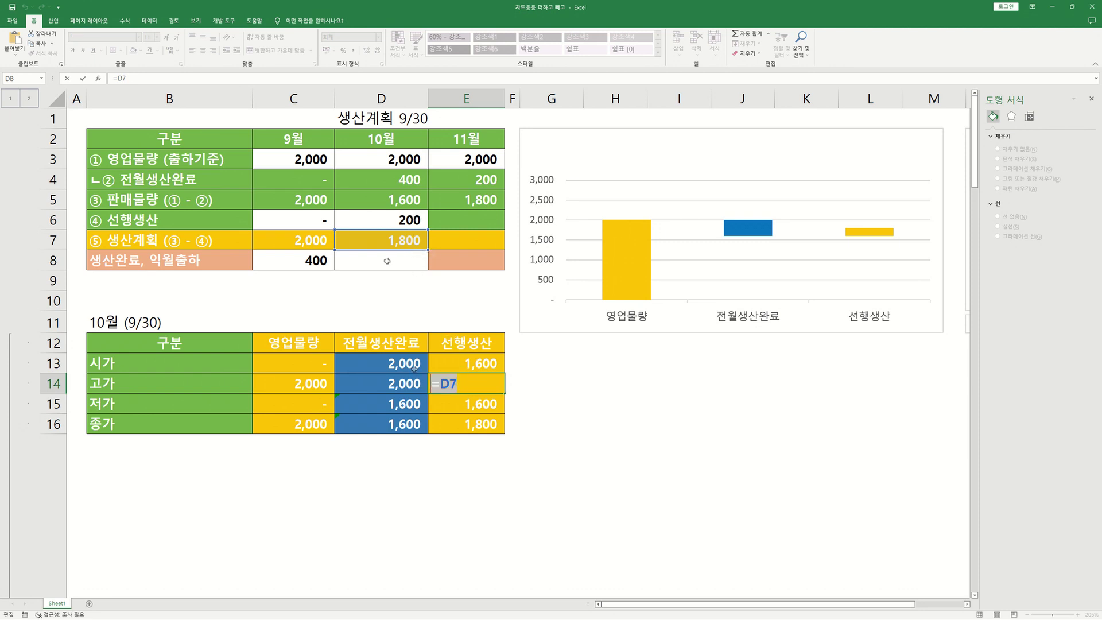
key("Return")
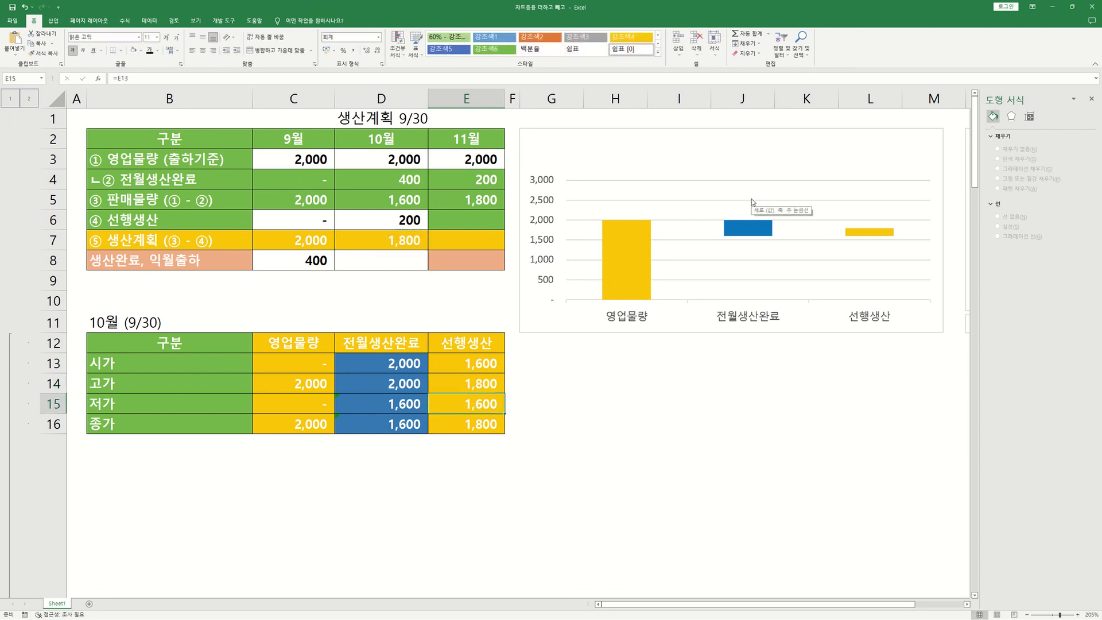
double_click(478, 420)
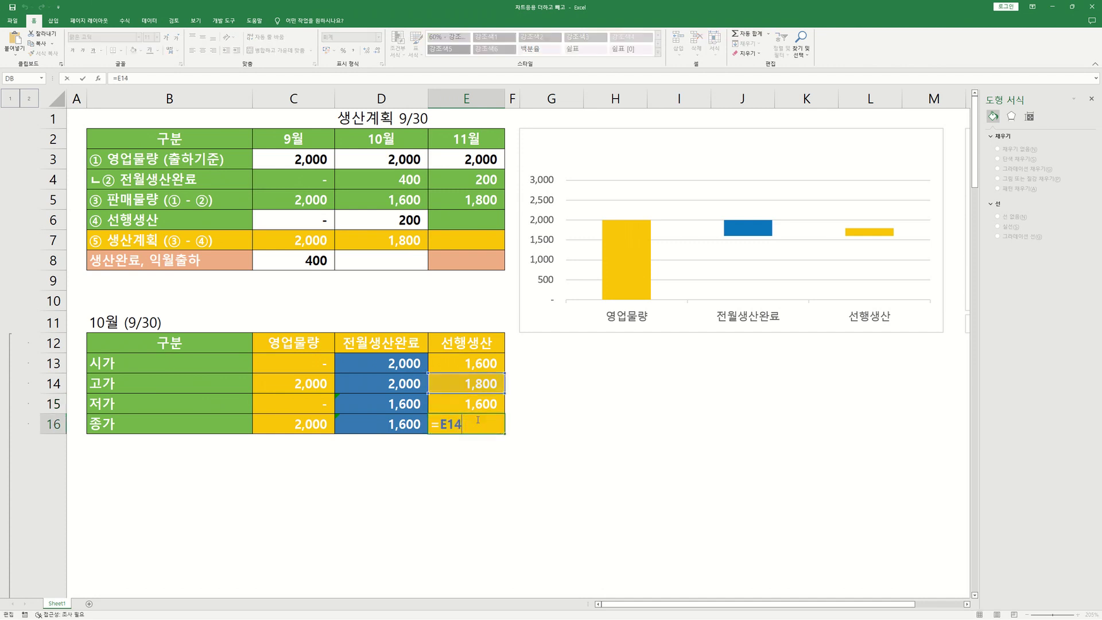
left_click(479, 384)
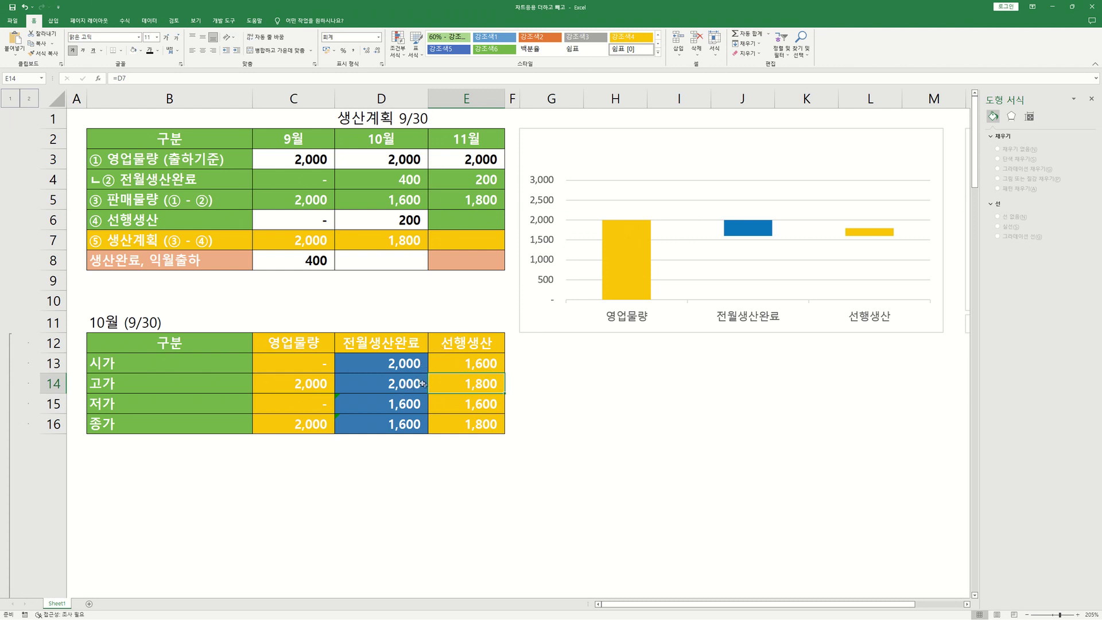
Compare the 시가-to-종가 ranges of the 전월생산완료 and 영업물량 columns, including the 전월생산완료 시가 formula.
left_click_drag(397, 361, 388, 433)
left_click_drag(309, 425, 304, 363)
left_click(397, 366)
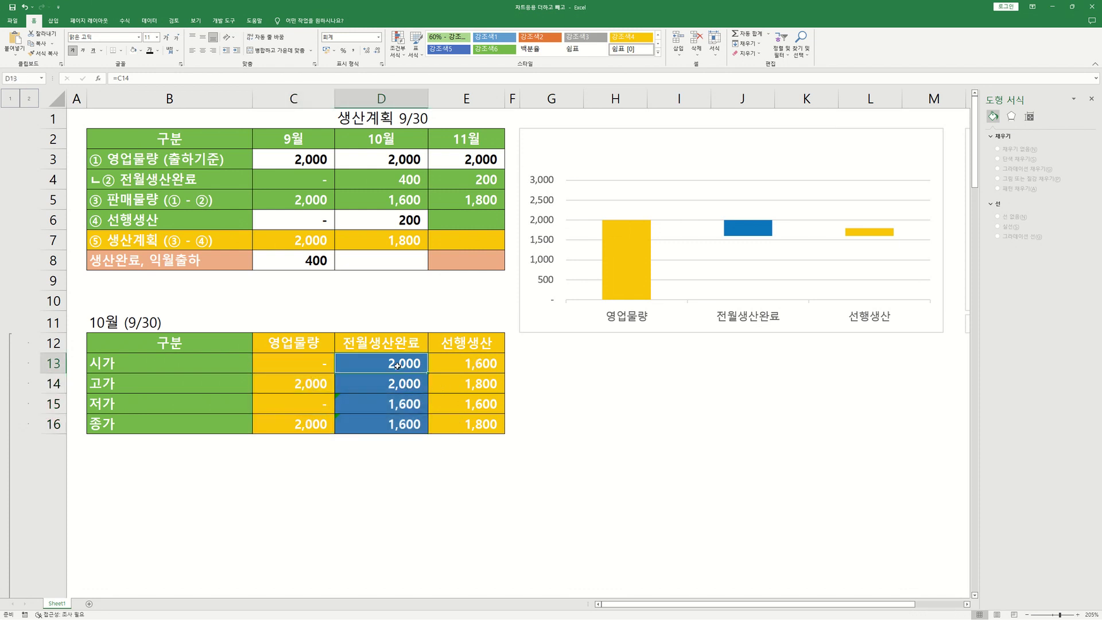
left_click_drag(398, 366, 394, 426)
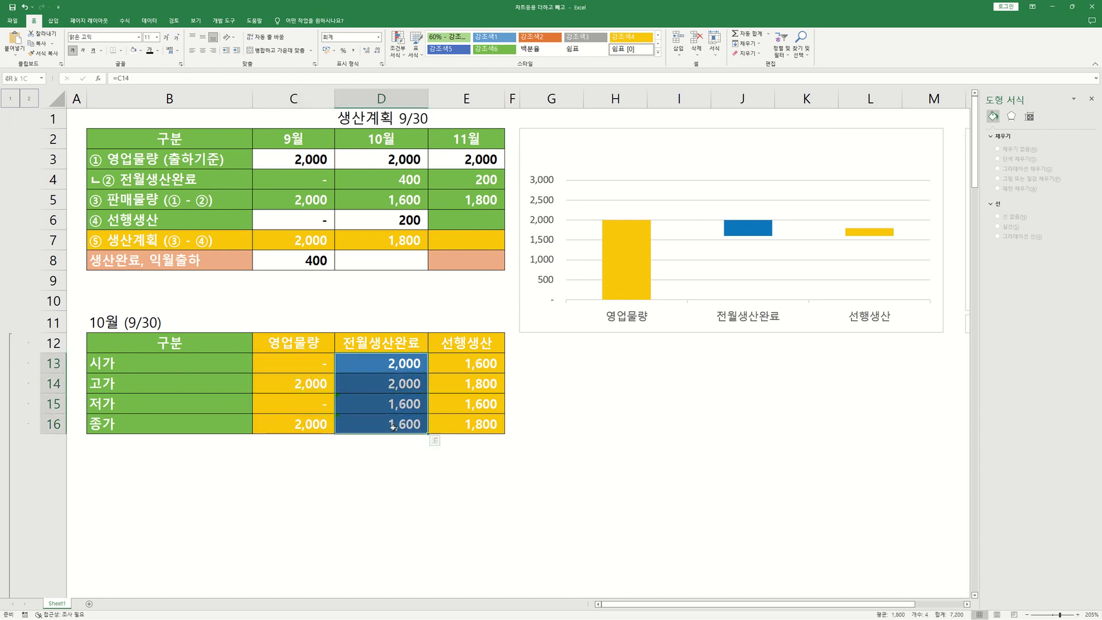
left_click(394, 363)
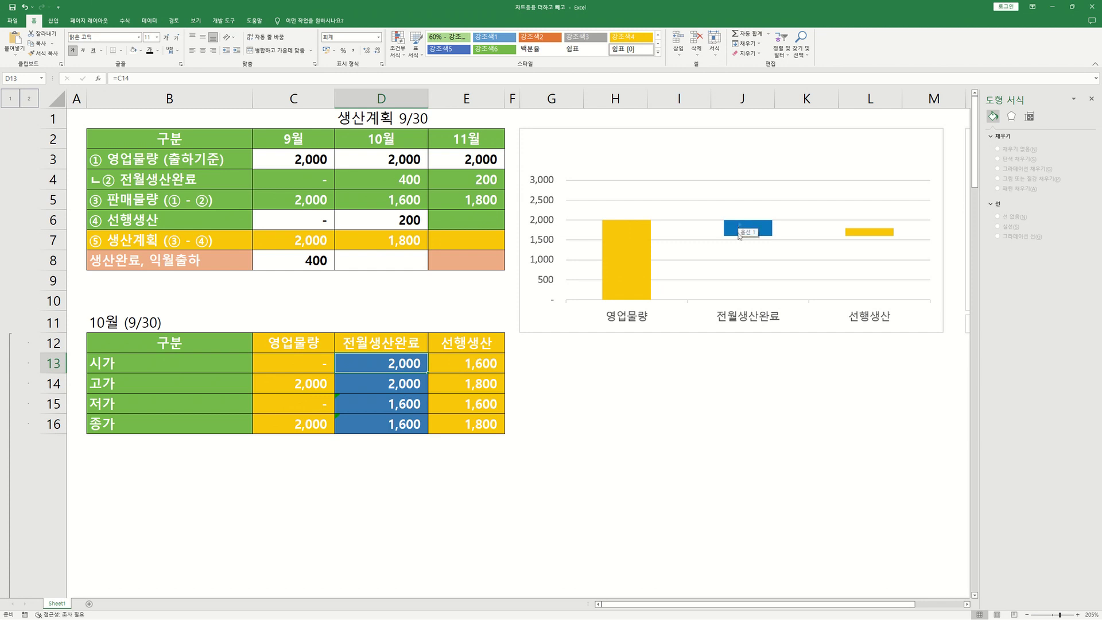
Re-enter the 전월생산완료 column's 고가 as =D13 and its 종가 as =D15.
left_click(396, 385)
type("=")
key("Up")
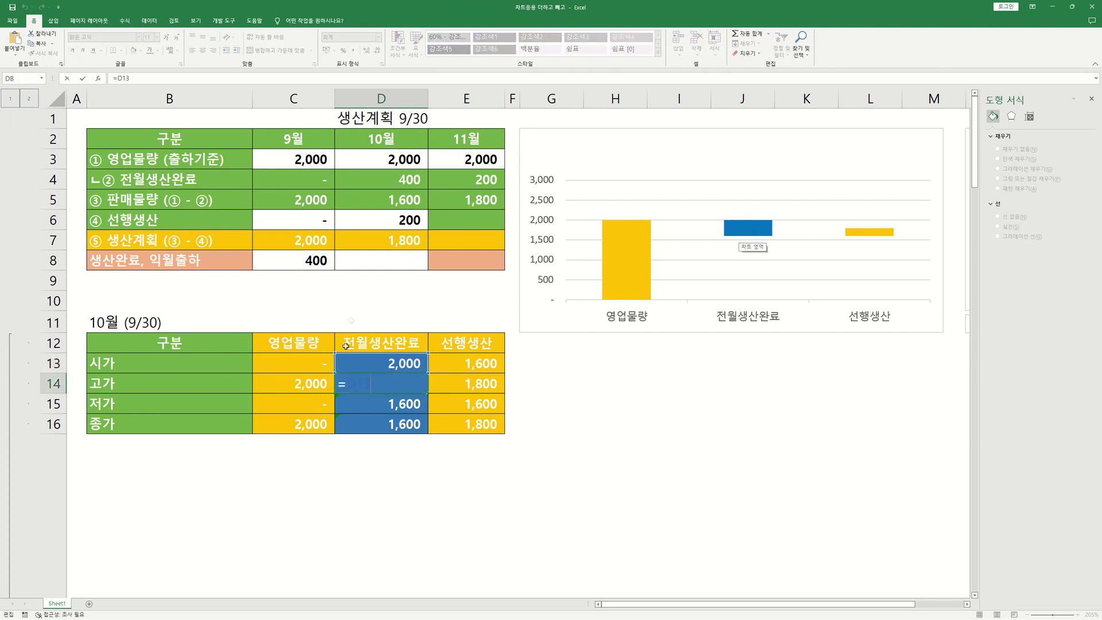
key("Return")
left_click(383, 425)
type("=")
key("Up")
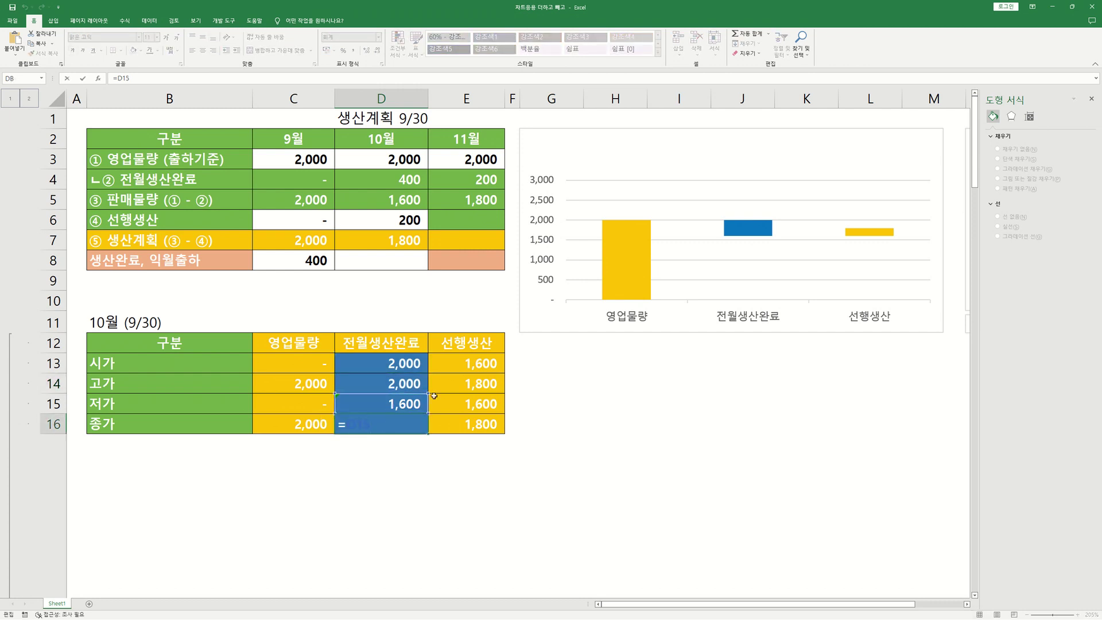
key("ctrl+Return")
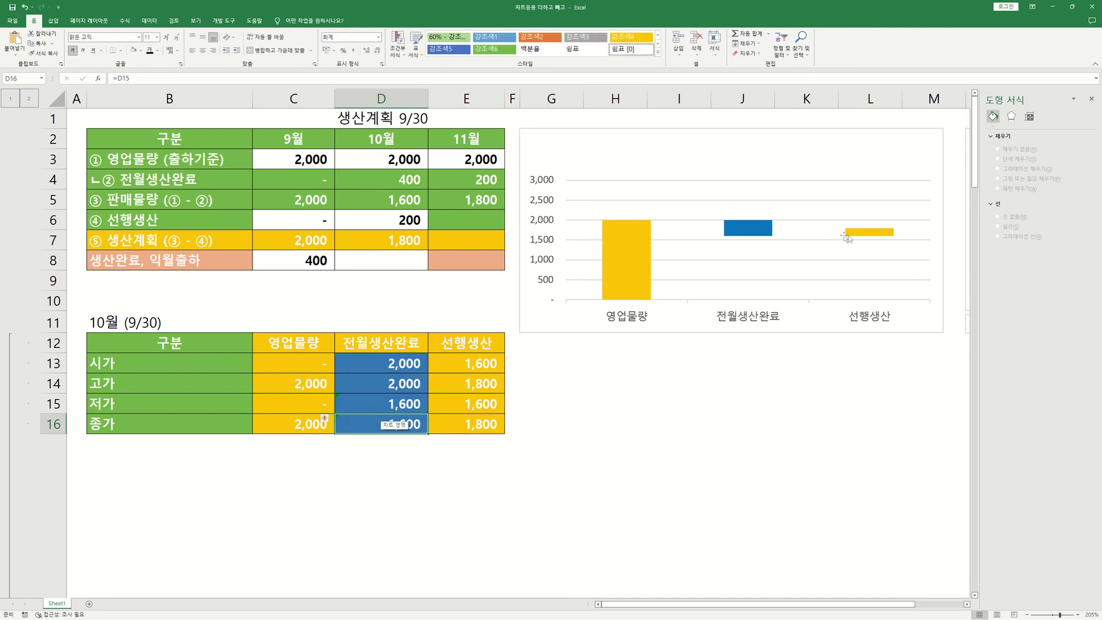
Review the formulas behind the 시가, 고가, 저가 and 종가 cells of the 선행생산 column and the cells they reference.
double_click(475, 363)
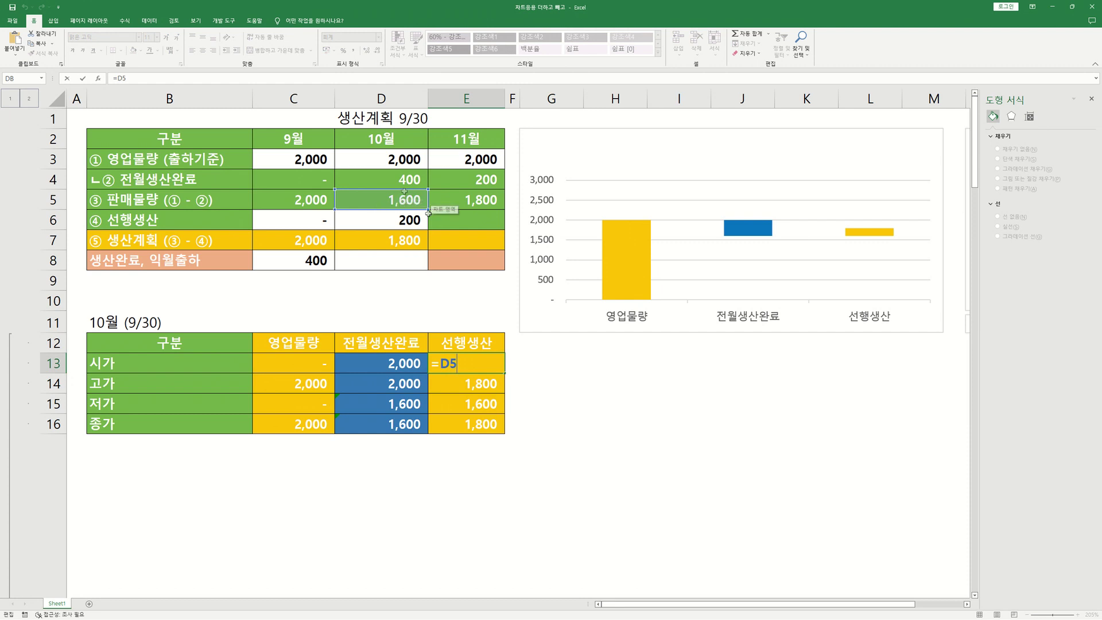
key("Escape")
double_click(476, 384)
key("Escape")
double_click(453, 405)
key("Escape")
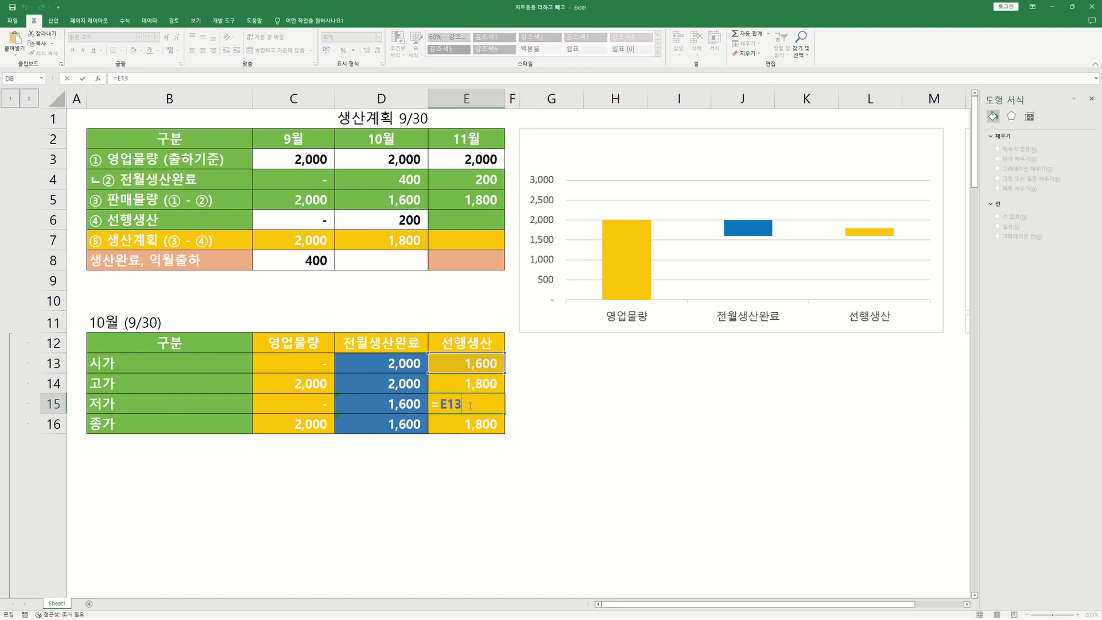
double_click(481, 410)
key("Escape")
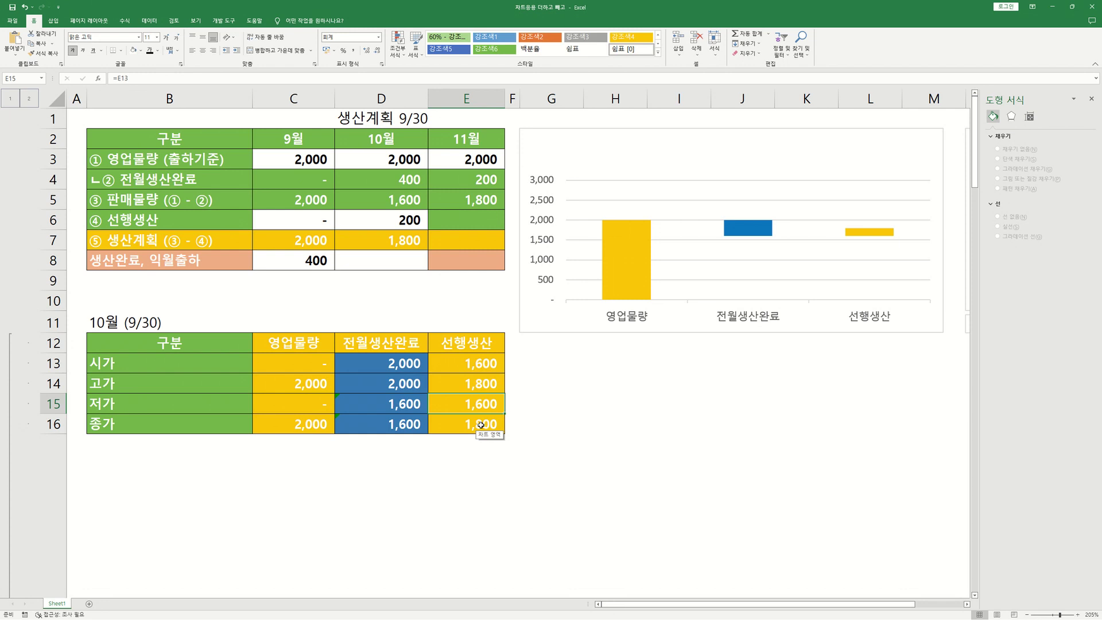
double_click(481, 425)
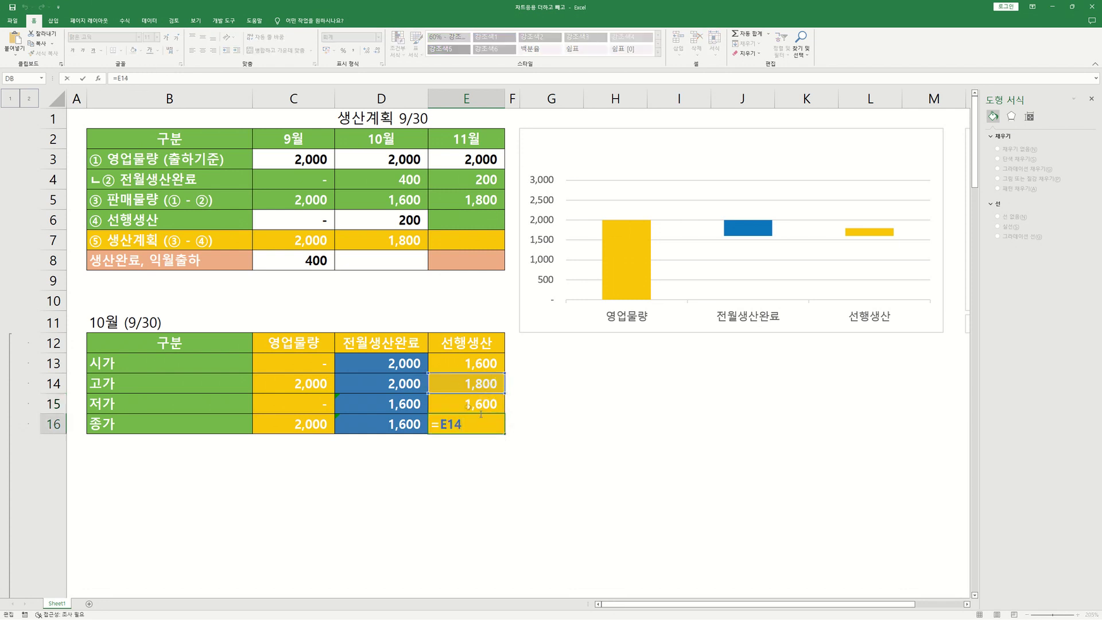
key("Escape")
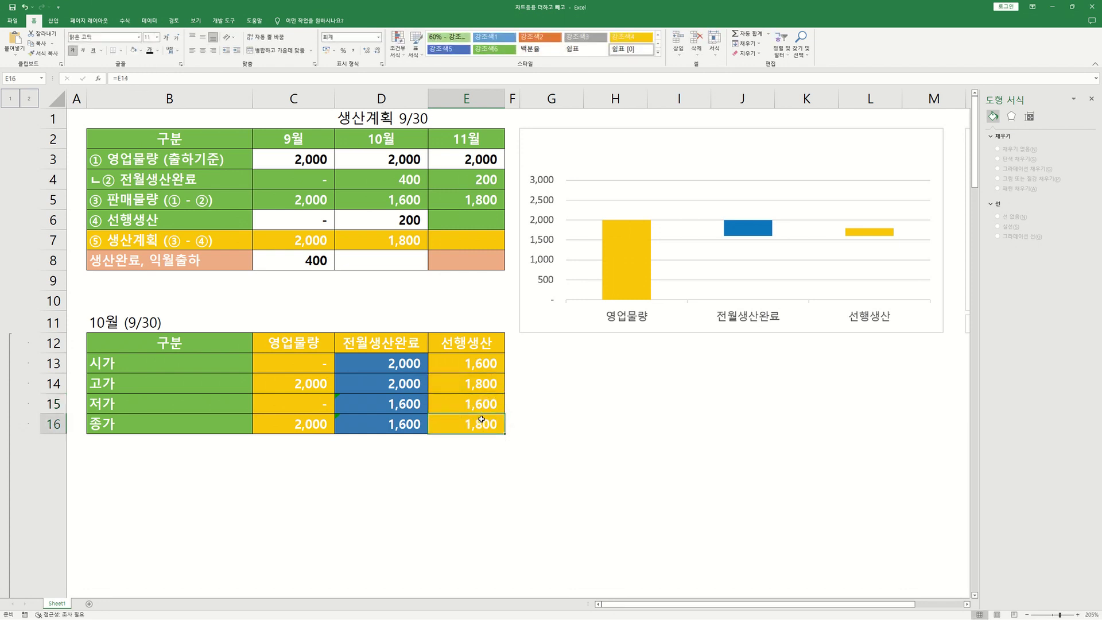
double_click(478, 422)
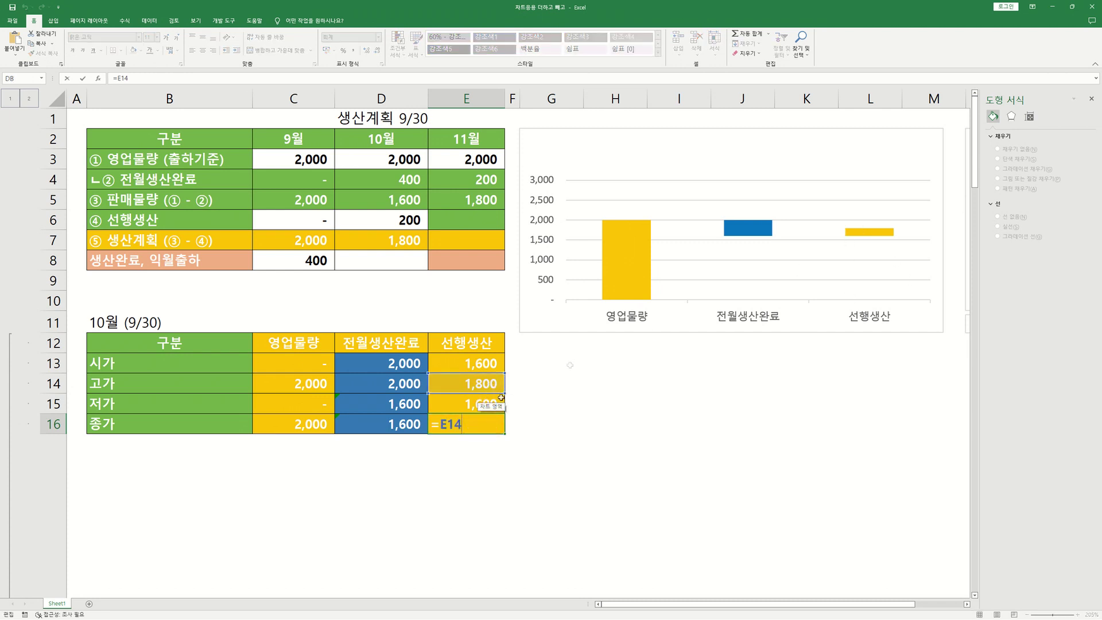
key("Escape")
double_click(467, 402)
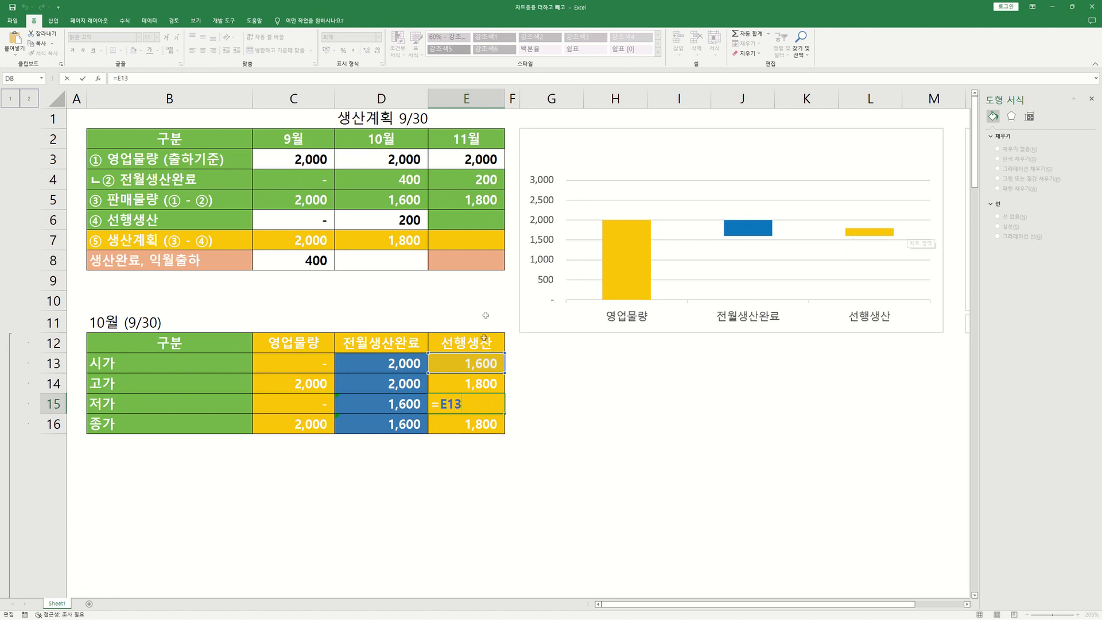
key("ctrl+Return")
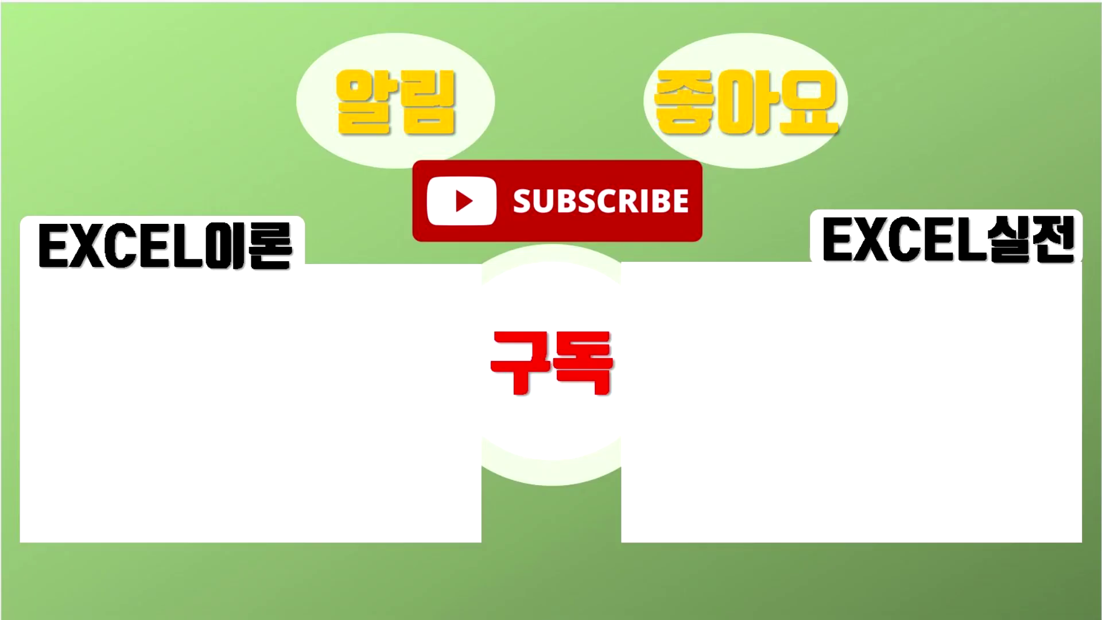